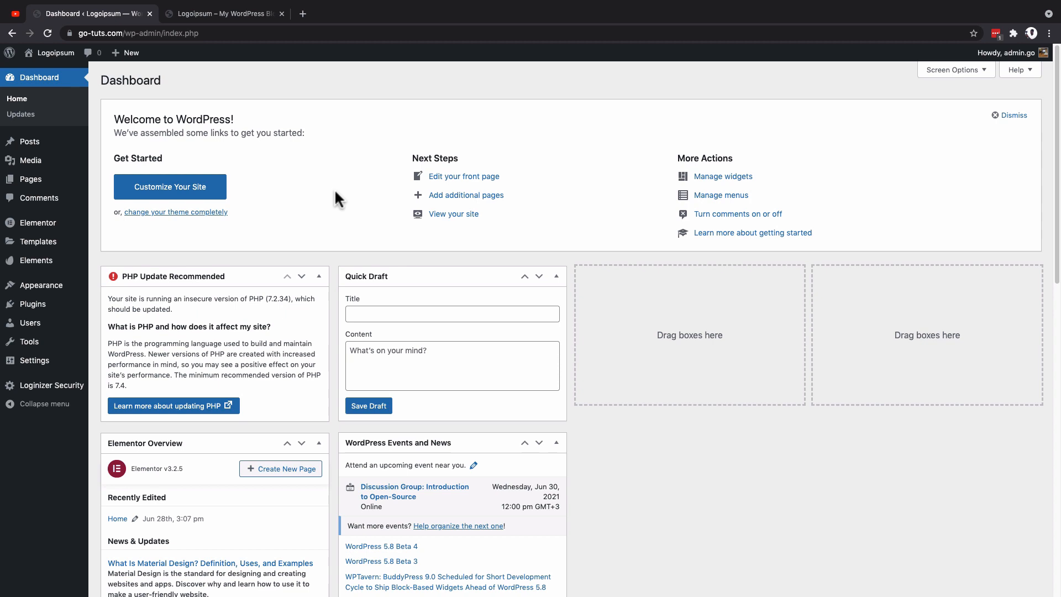
Step: Review the installed themes and then the list of installed plugins
{"action": "mouse_move", "coordinate": [39, 285]}
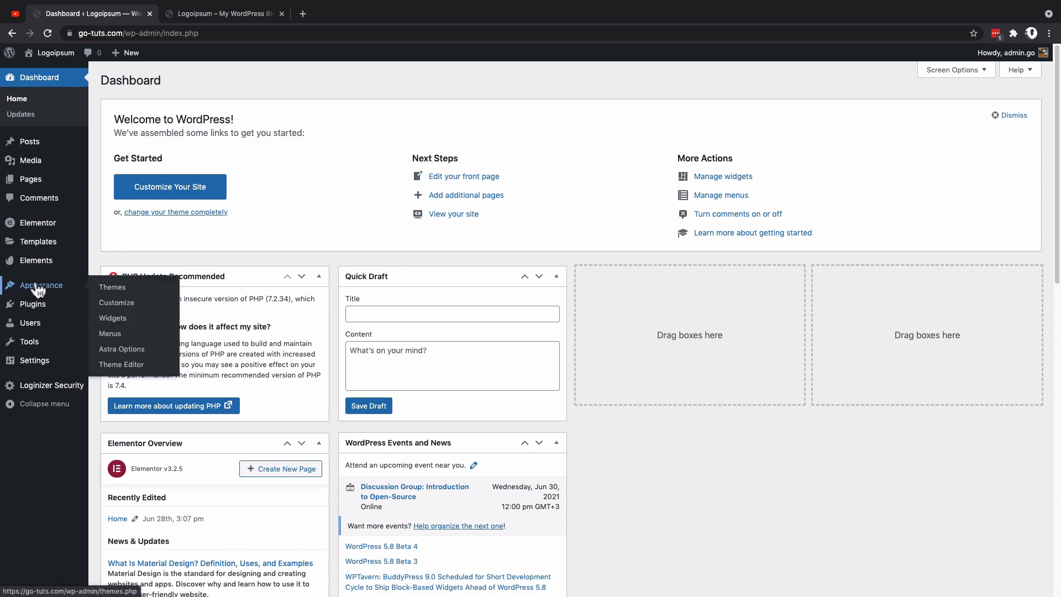
{"action": "left_click", "coordinate": [107, 288]}
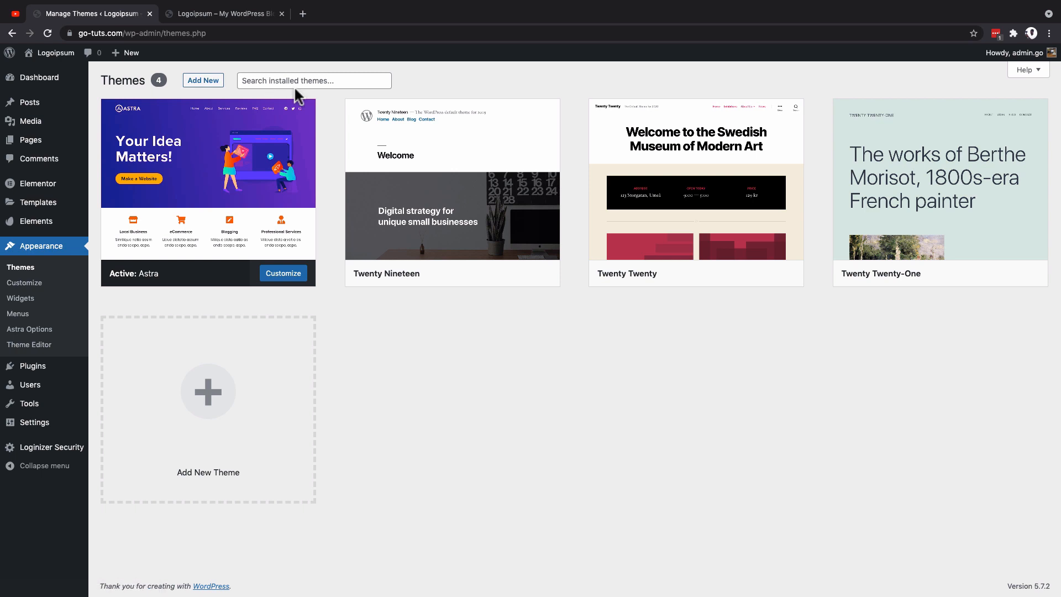
{"action": "mouse_move", "coordinate": [33, 366]}
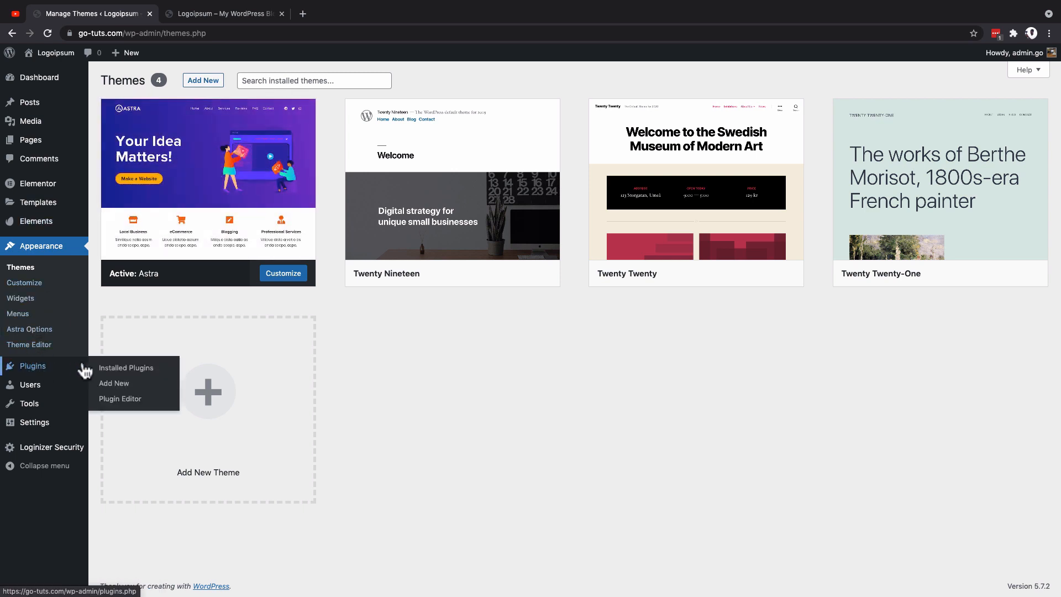
{"action": "left_click", "coordinate": [111, 367]}
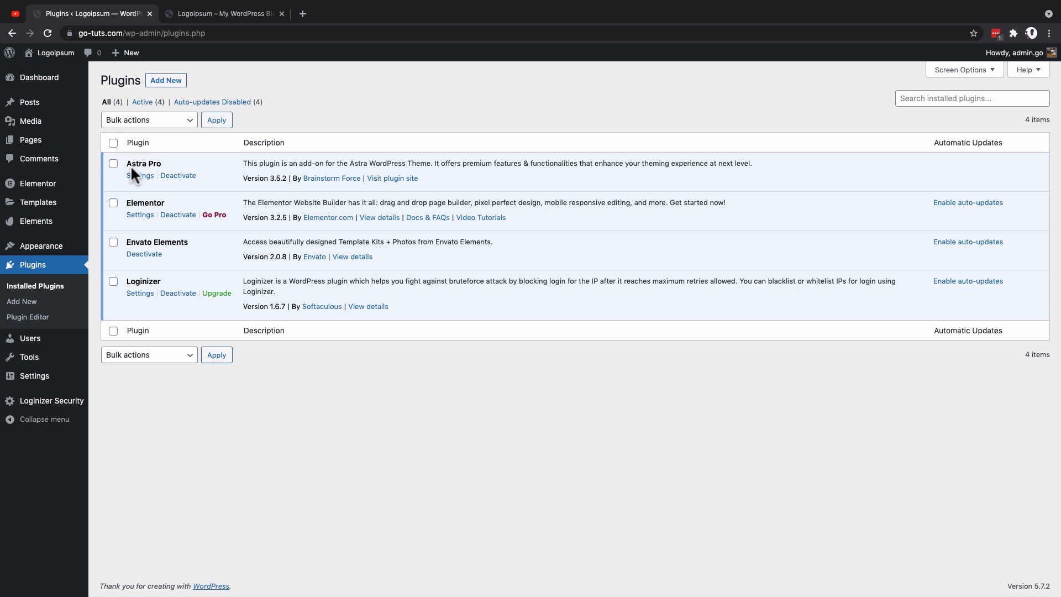
Step: Look through the Astra Pro module settings, and open the site Customizer
{"action": "left_click", "coordinate": [138, 175]}
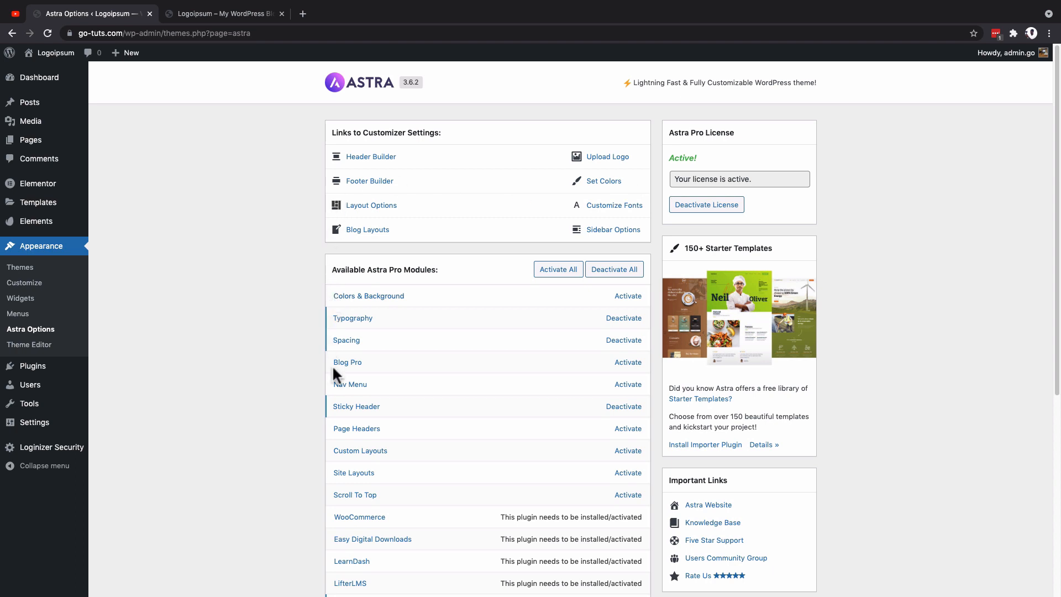
{"action": "scroll", "coordinate": [411, 355], "scroll_direction": "down", "scroll_amount": 2}
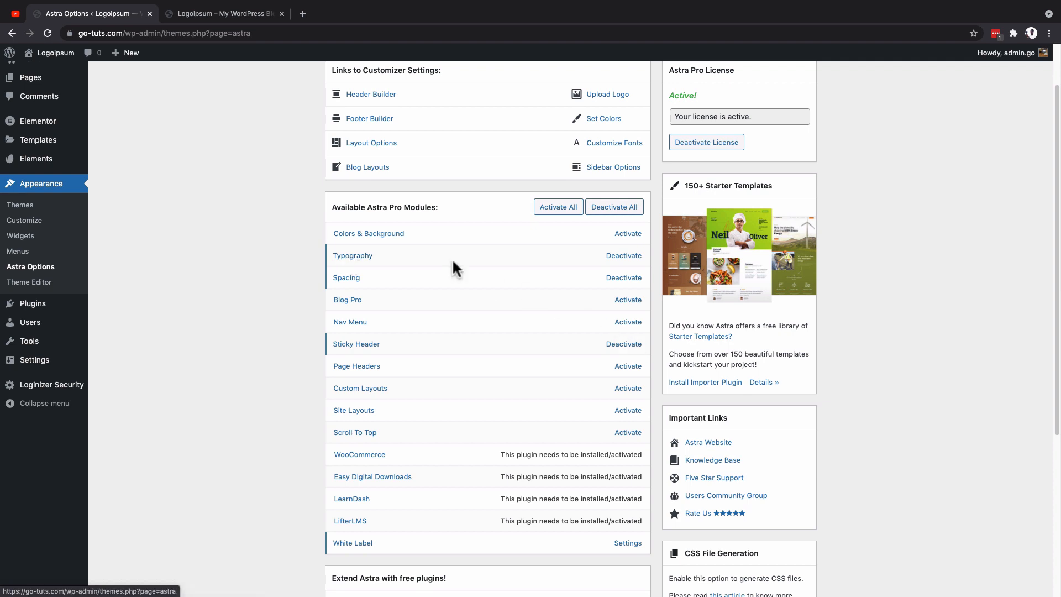
{"action": "left_click", "coordinate": [25, 219]}
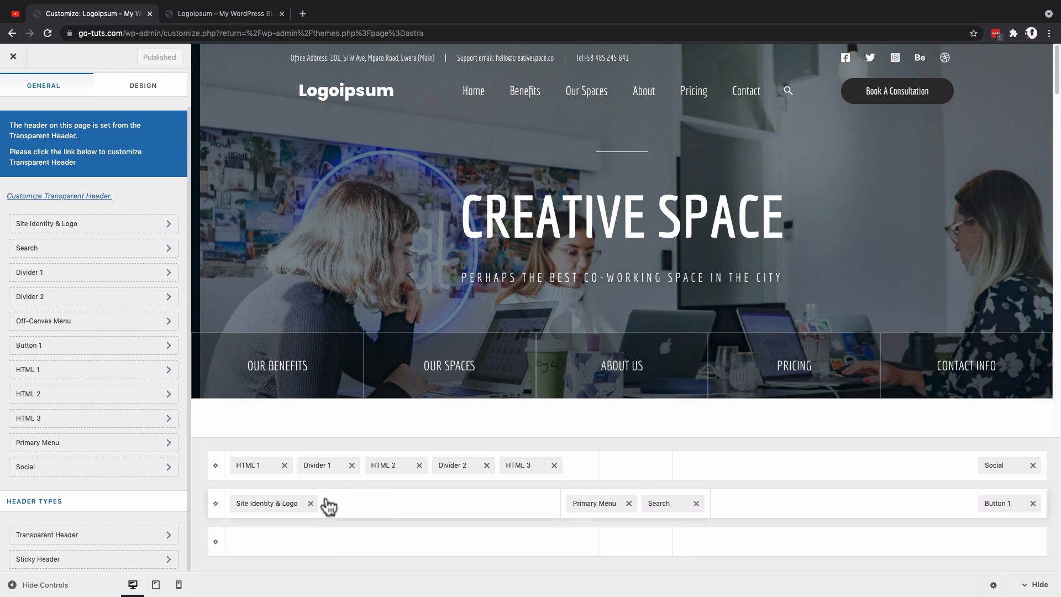
Step: From the live site's admin links, create a new menu named "Menu 2" assigned to the Primary Menu display location
{"action": "left_click", "coordinate": [227, 15]}
{"action": "mouse_move", "coordinate": [50, 52]}
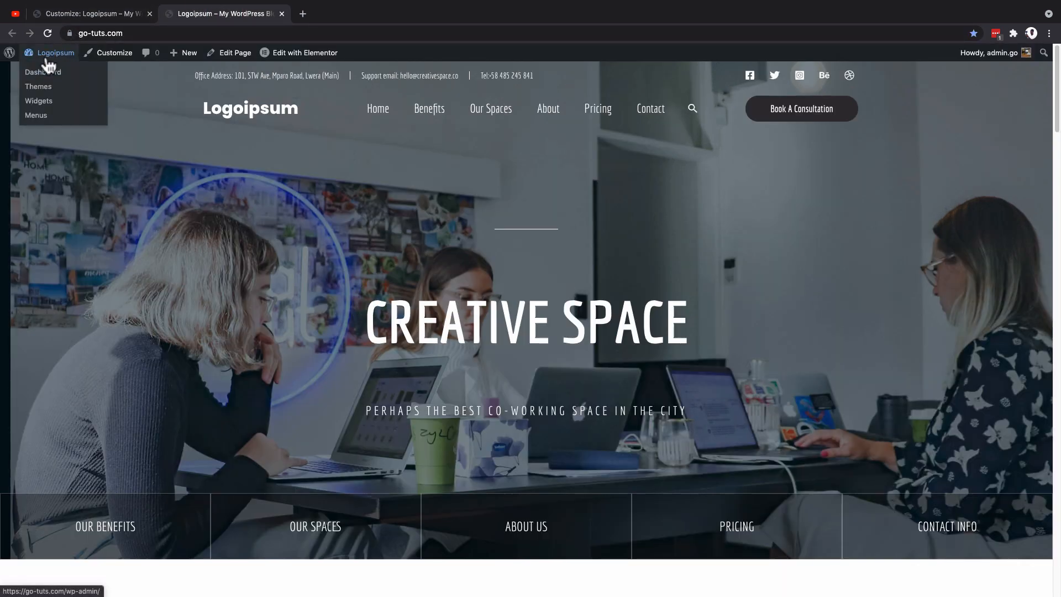
{"action": "left_click", "coordinate": [37, 115]}
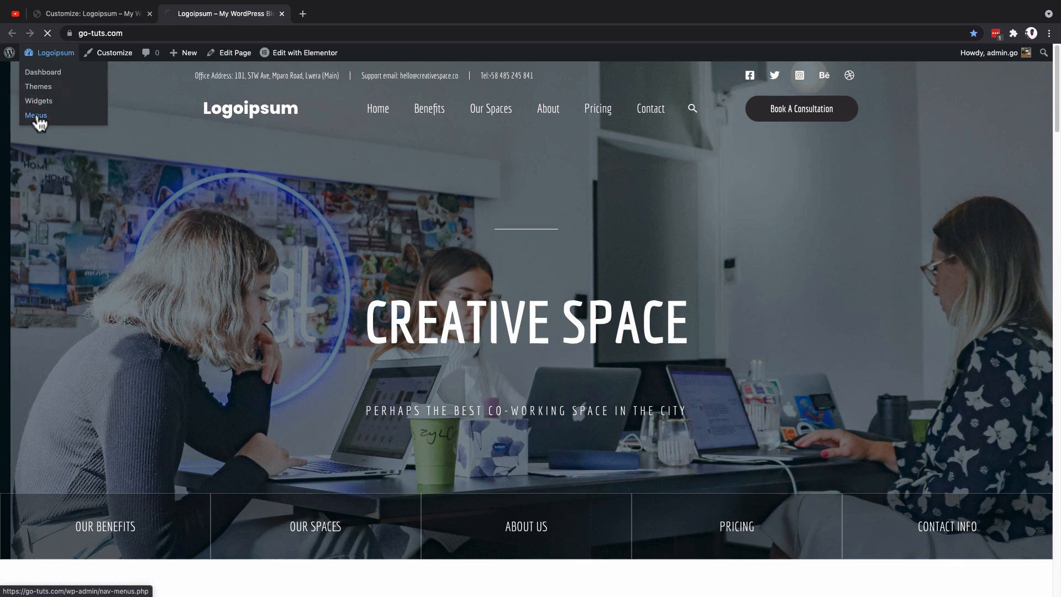
{"action": "left_click", "coordinate": [213, 140]}
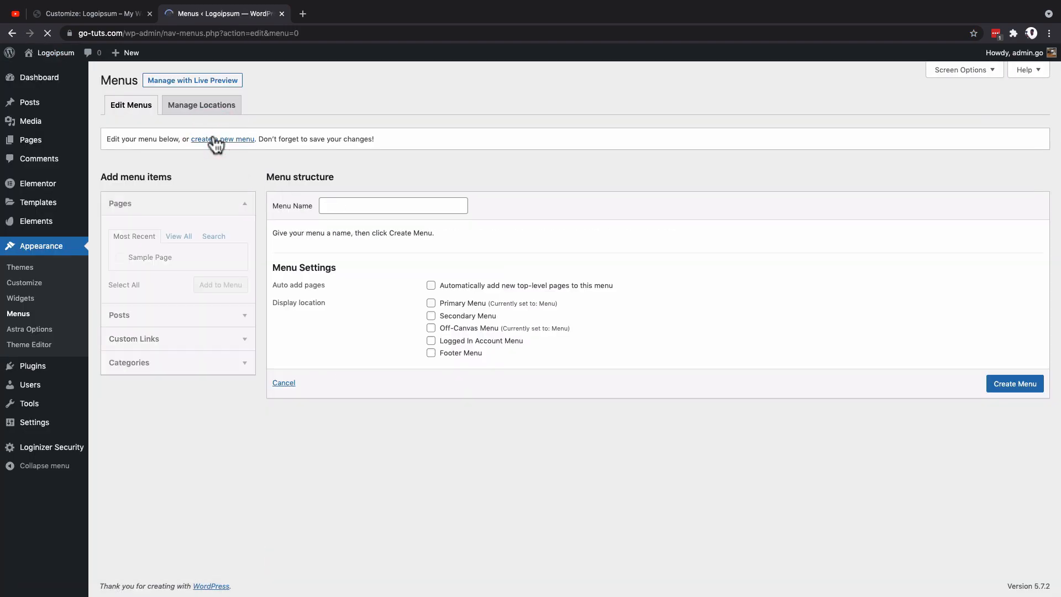
{"action": "left_click", "coordinate": [374, 208]}
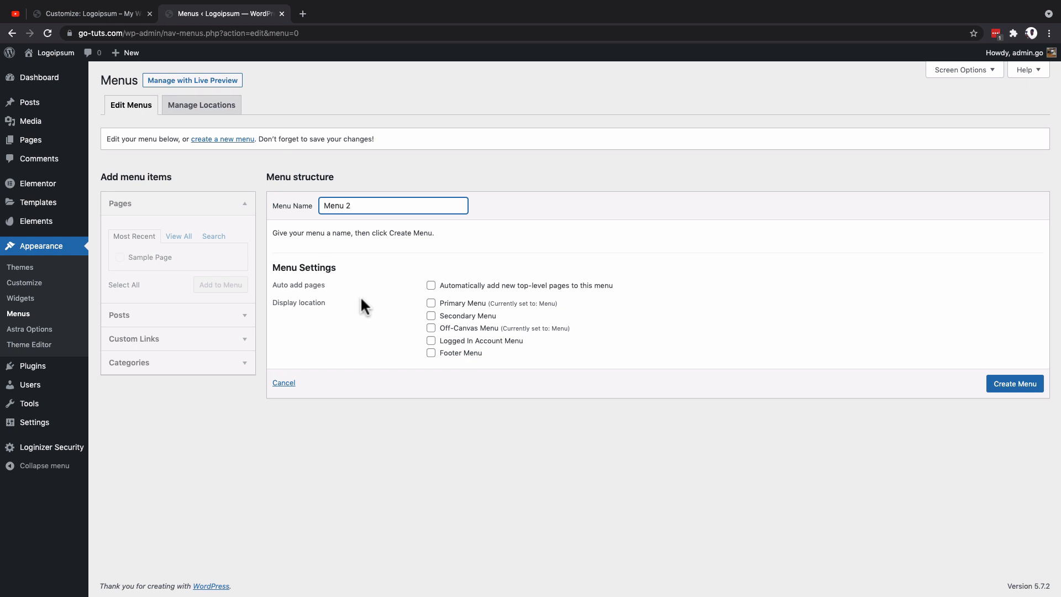
{"action": "left_click", "coordinate": [431, 304]}
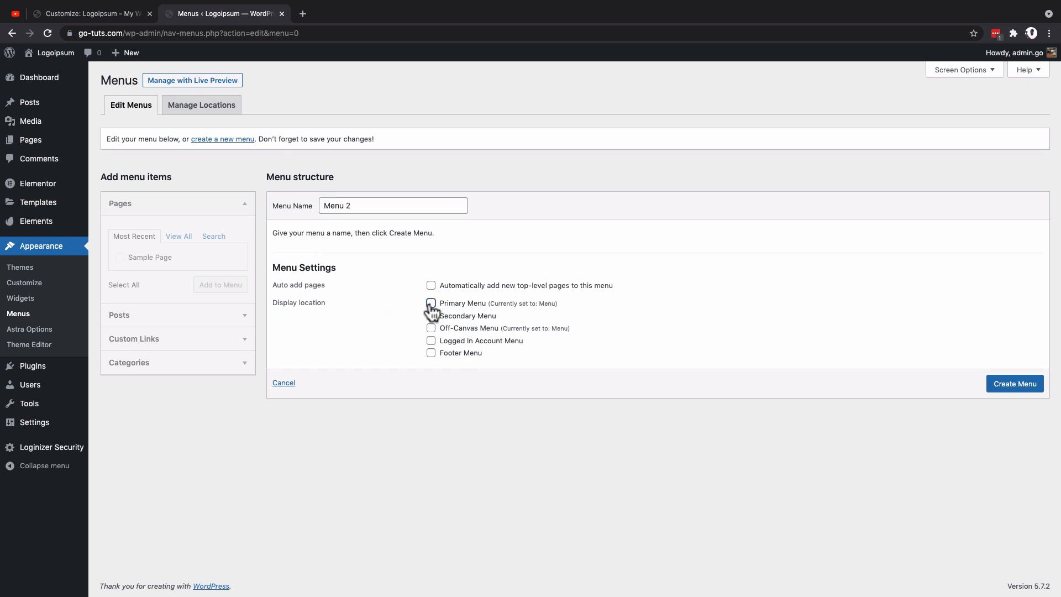
{"action": "left_click", "coordinate": [1028, 391]}
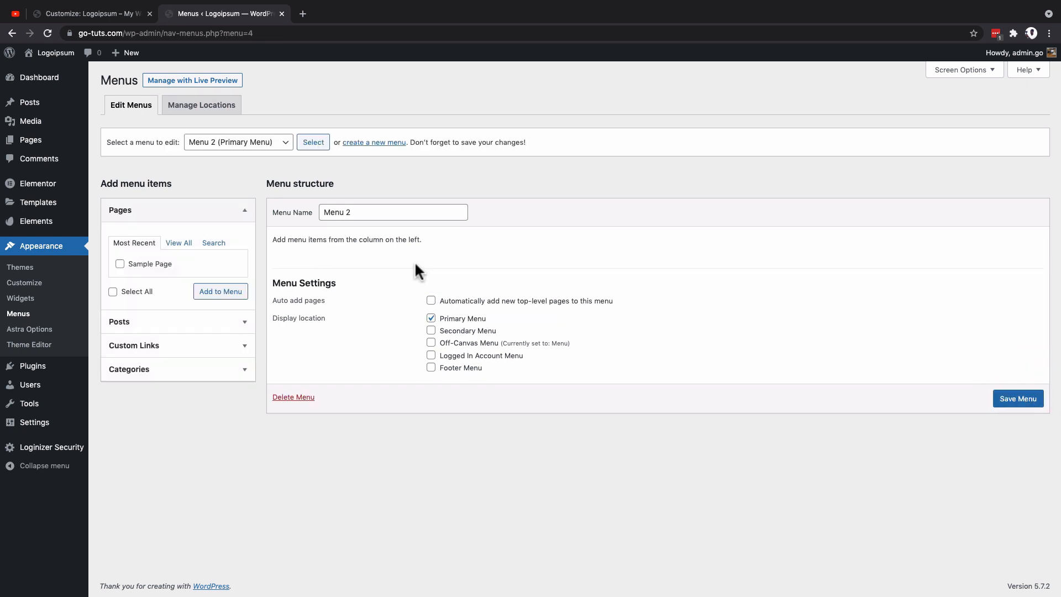
Step: Add the Home front page to Menu 2 from the full list of pages
{"action": "left_click", "coordinate": [179, 243]}
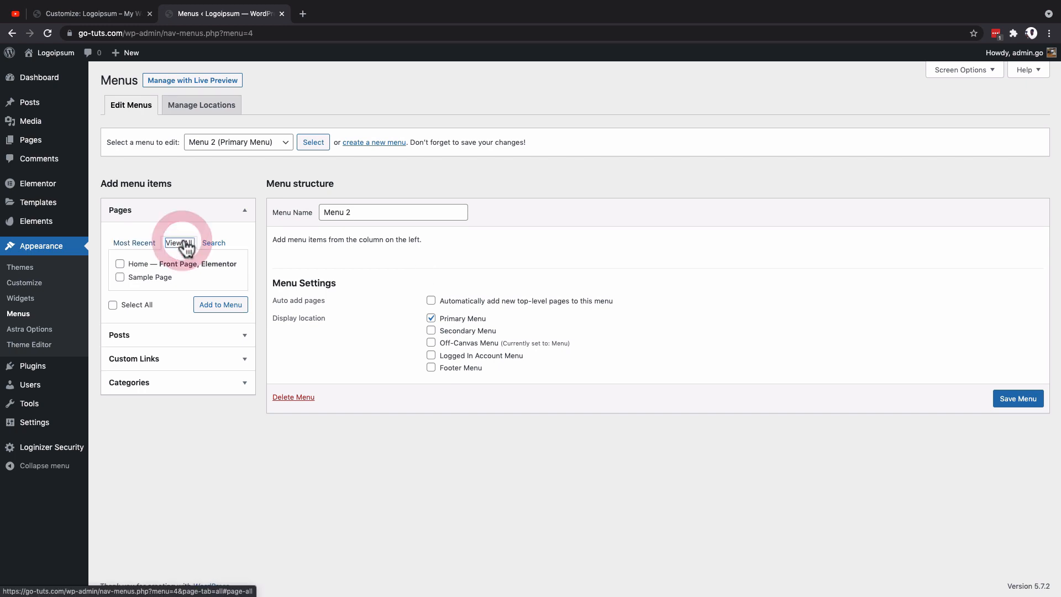
{"action": "left_click", "coordinate": [122, 264]}
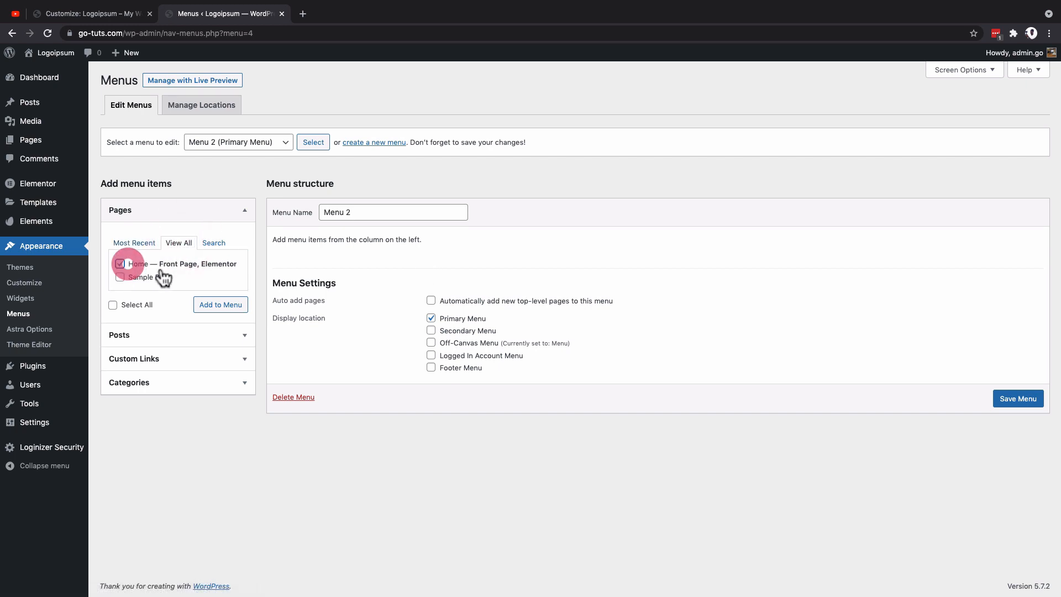
{"action": "left_click", "coordinate": [224, 310]}
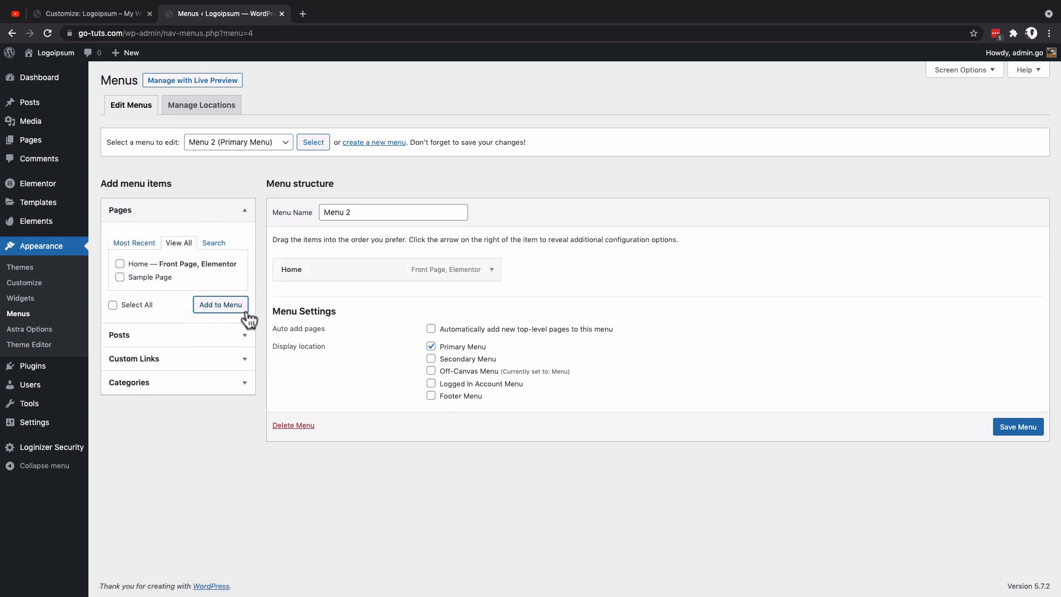
Step: Add an "About" custom link with URL # and a "Contact" custom link to Menu 2, and save the menu
{"action": "left_click", "coordinate": [244, 359]}
{"action": "left_click", "coordinate": [198, 291]}
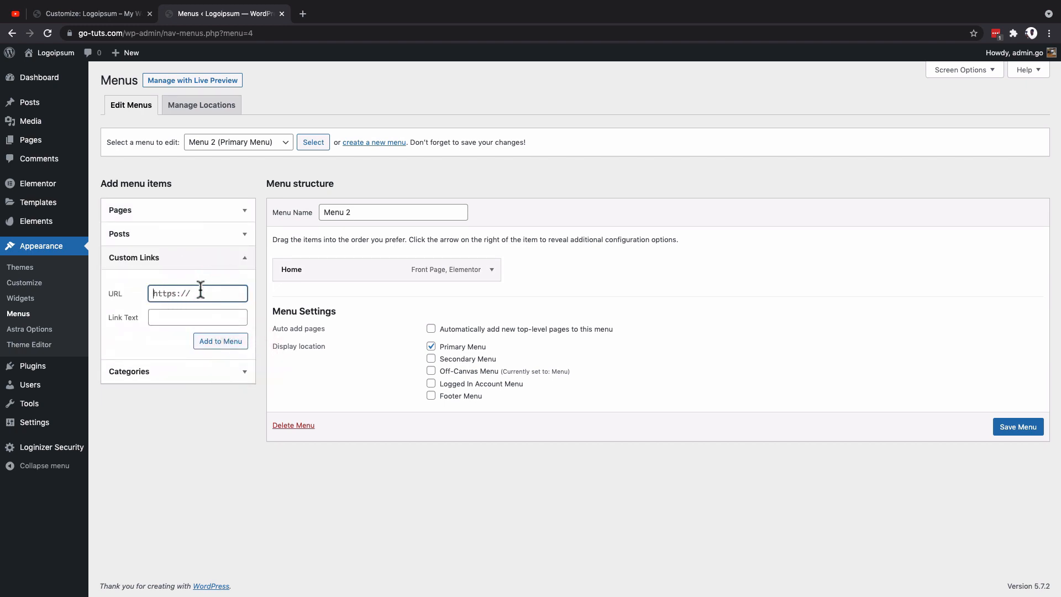
{"action": "double_click", "coordinate": [200, 289]}
{"action": "type", "text": "#"}
{"action": "left_click", "coordinate": [181, 316]}
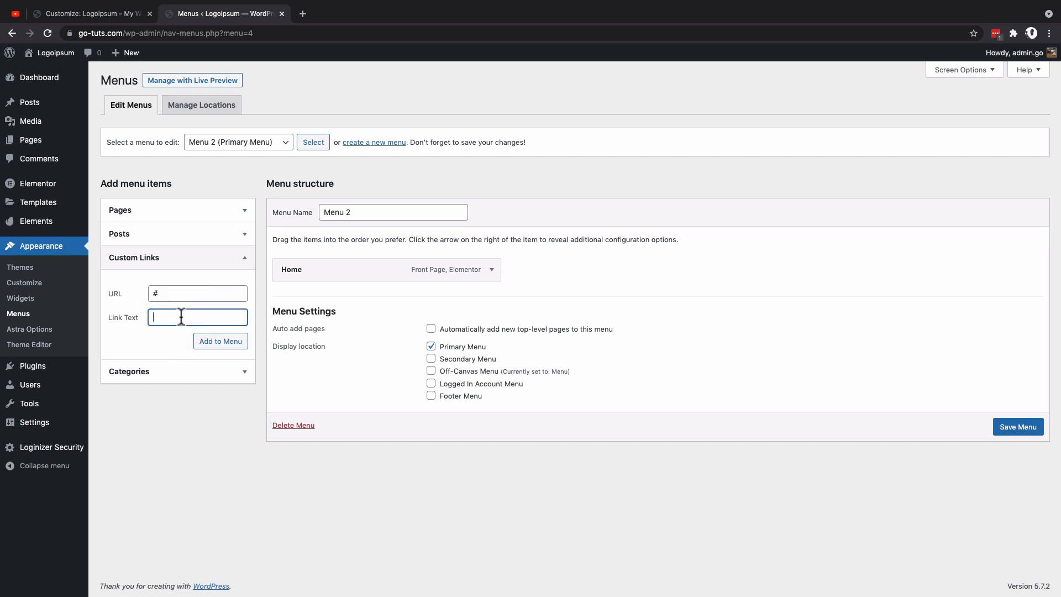
{"action": "left_click", "coordinate": [207, 341]}
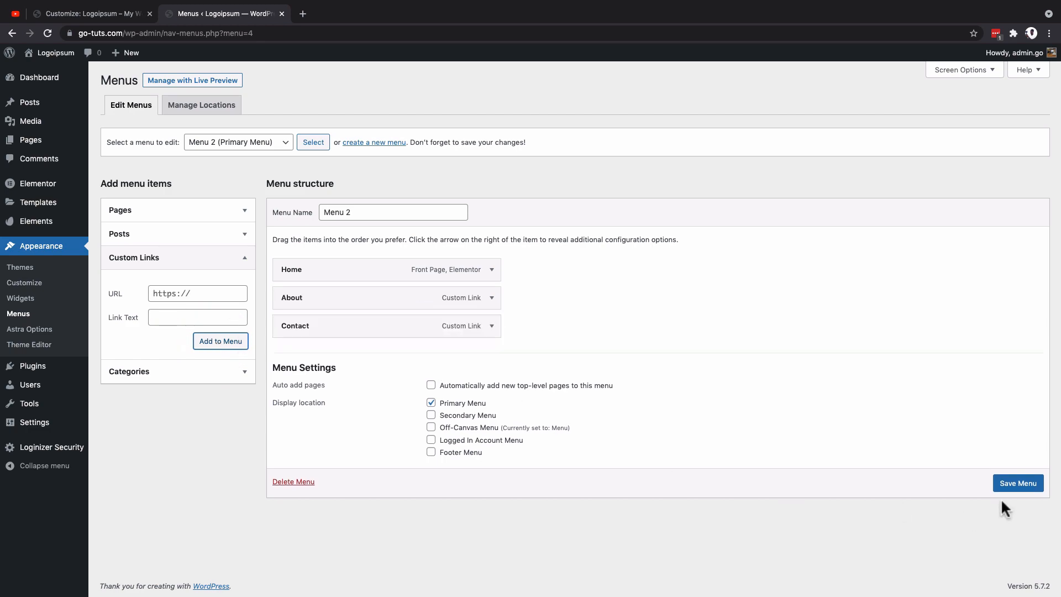
{"action": "left_click", "coordinate": [1007, 483]}
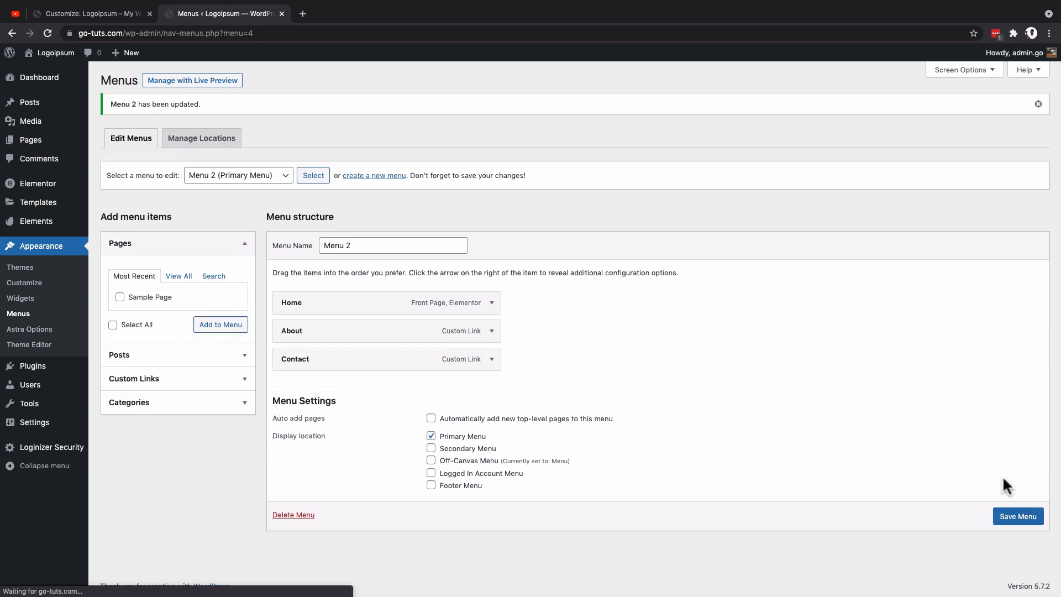
Step: Back in the Customizer, remove Site Identity & Logo, Primary Menu, Search and Button 1 from the middle header row
{"action": "left_click", "coordinate": [106, 13]}
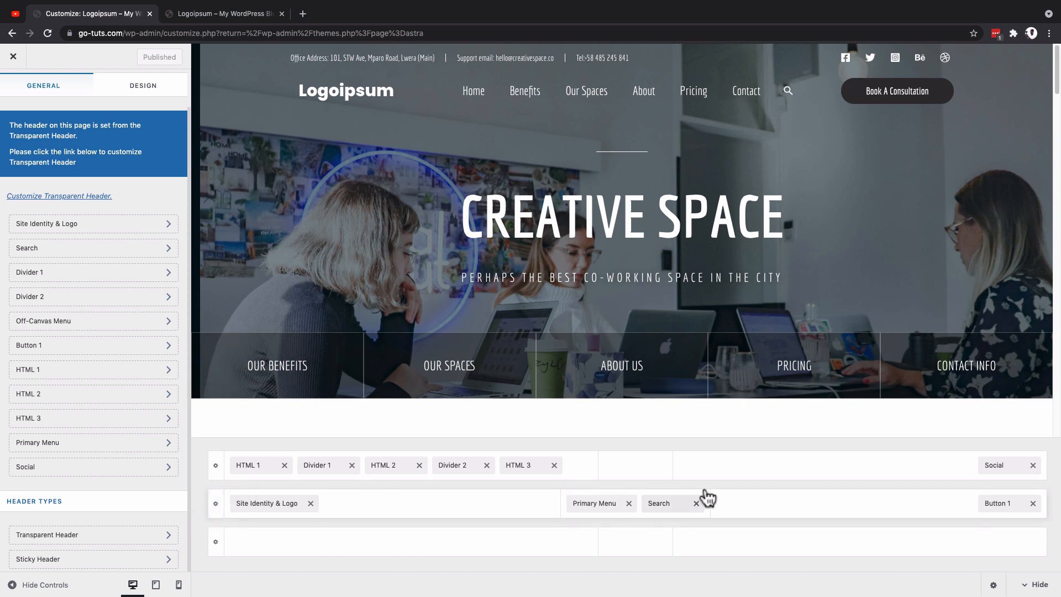
{"action": "left_click", "coordinate": [311, 504]}
{"action": "left_click", "coordinate": [630, 504]}
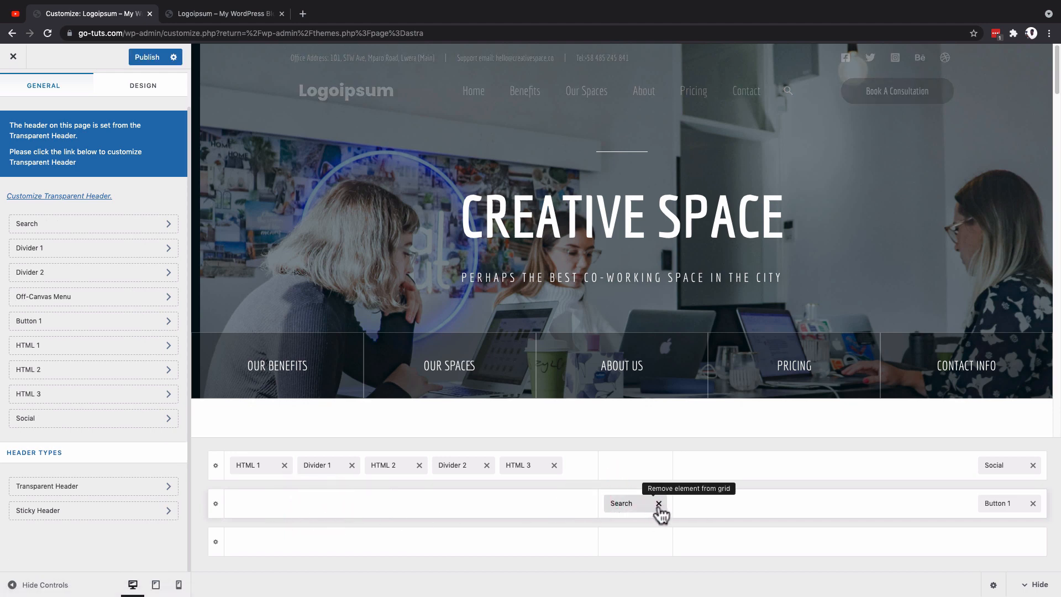
{"action": "left_click", "coordinate": [657, 503]}
{"action": "left_click", "coordinate": [1033, 503]}
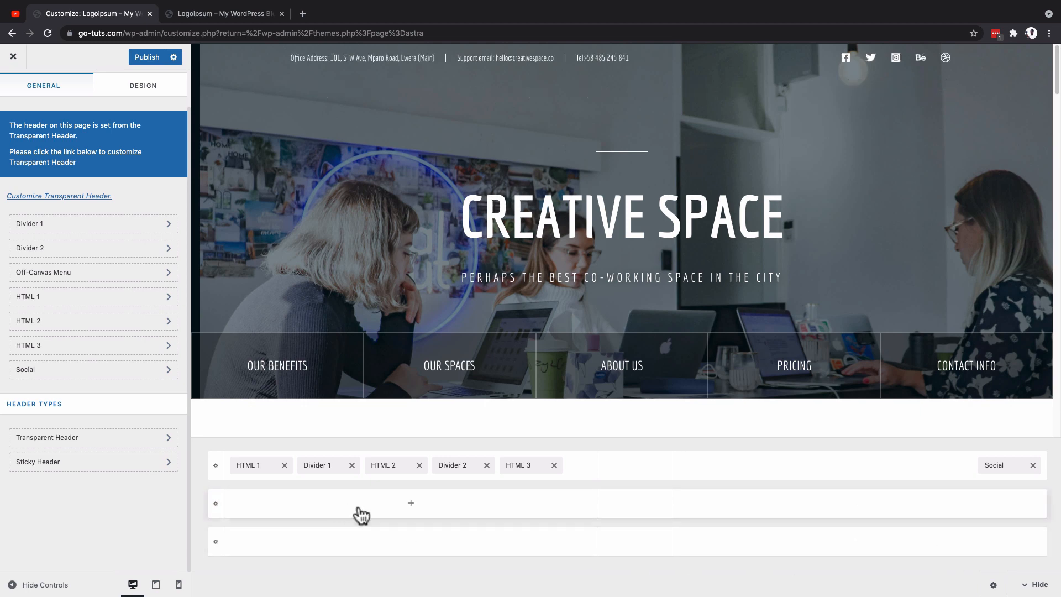
Step: Add the Site Identity & Logo element to the left section of the middle header row and open its settings
{"action": "left_click", "coordinate": [412, 504]}
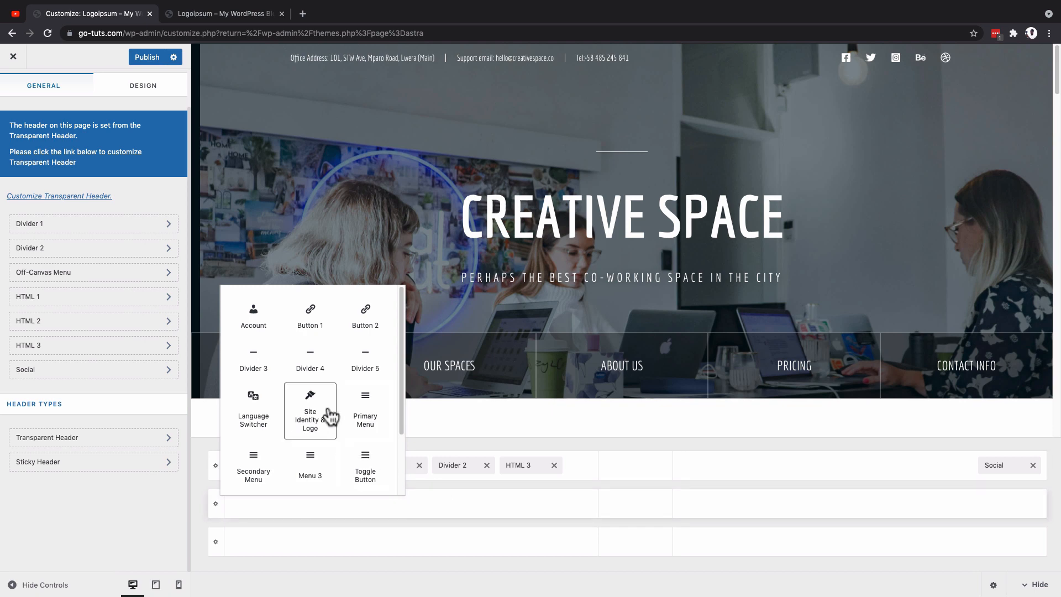
{"action": "left_click", "coordinate": [306, 415]}
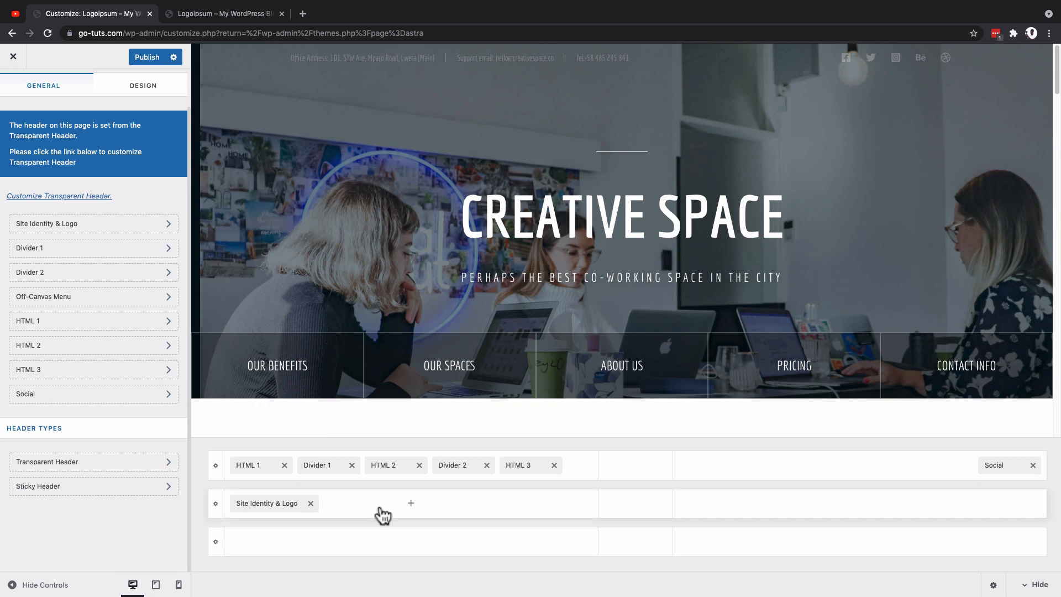
{"action": "left_click", "coordinate": [269, 503]}
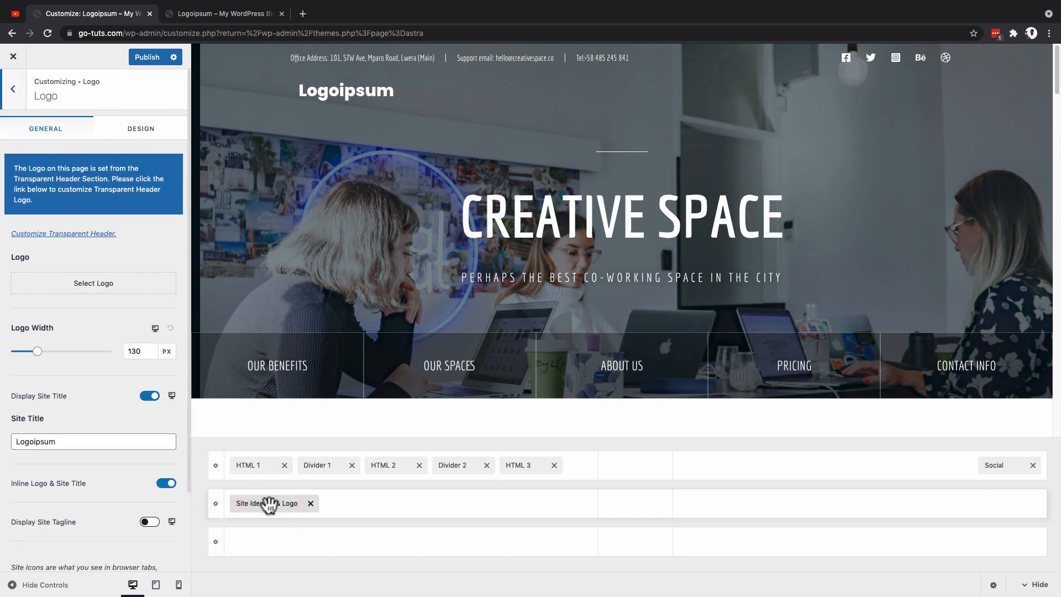
Step: Look at the logo image selection without choosing one, and toggle the site title display off and on again
{"action": "left_click", "coordinate": [66, 283]}
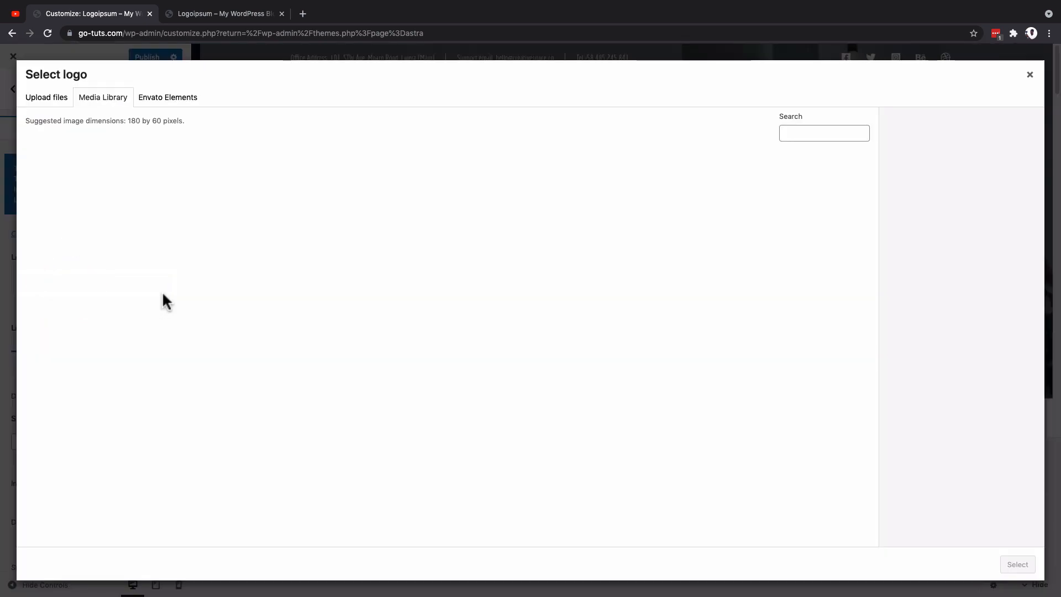
{"action": "key", "text": "Escape"}
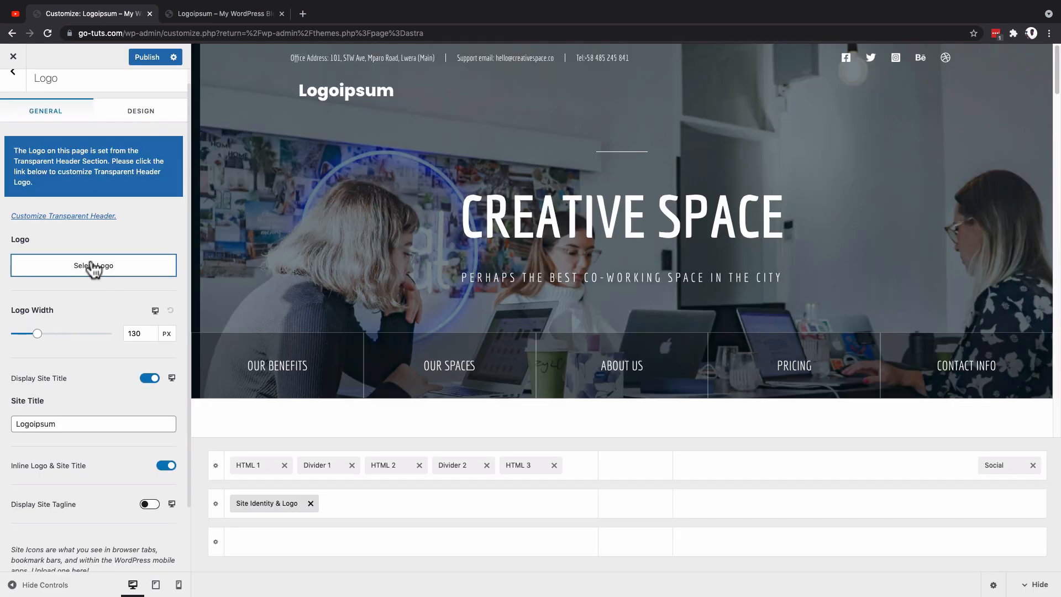
{"action": "left_click", "coordinate": [149, 379]}
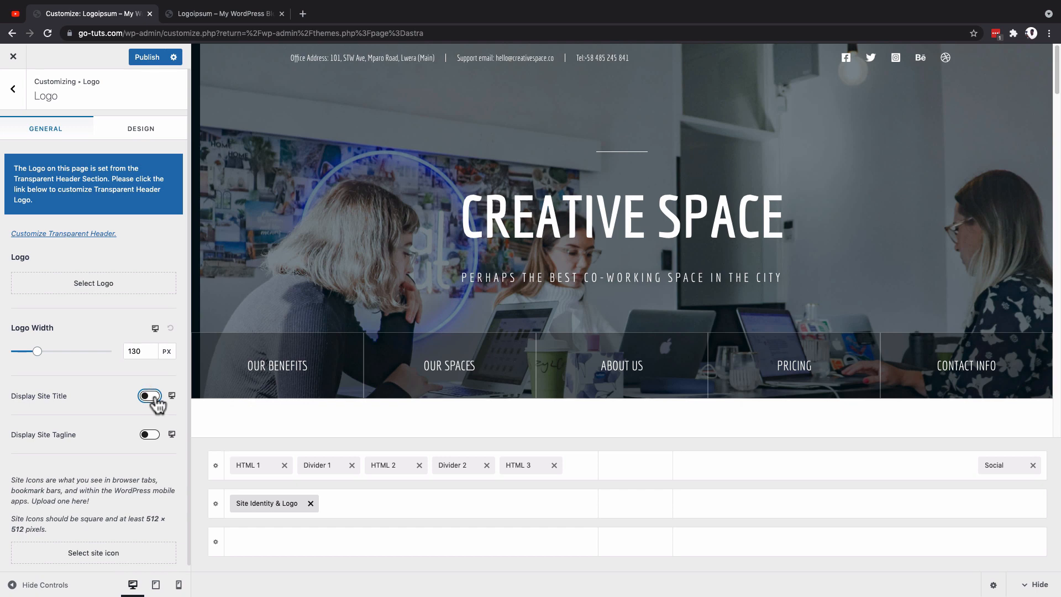
{"action": "left_click", "coordinate": [152, 397]}
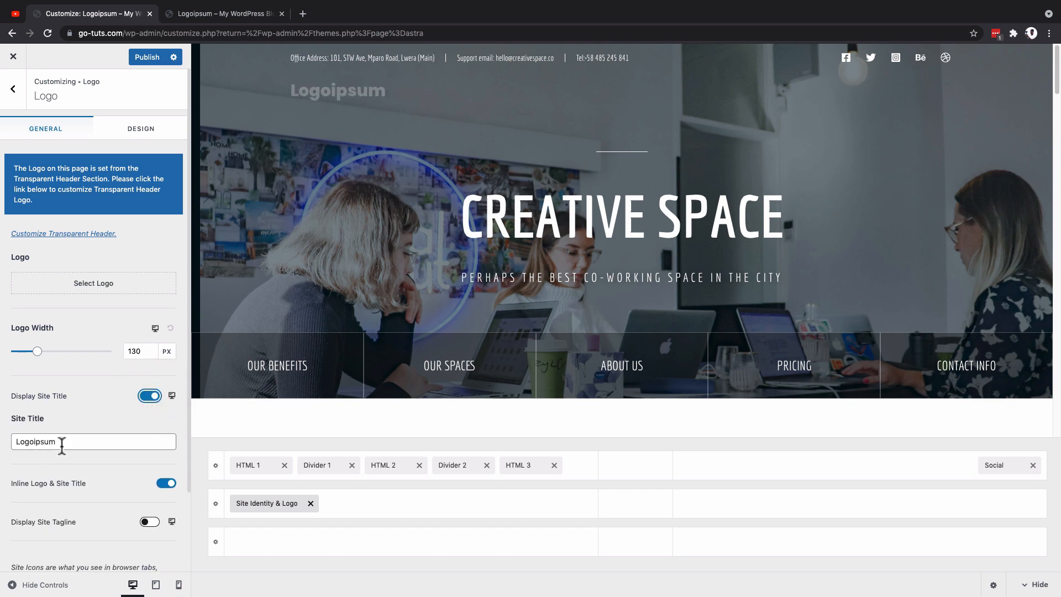
{"action": "left_click_drag", "start_coordinate": [75, 442], "coordinate": [13, 445]}
Step: Turn off the Inline Logo & Site Title option
{"action": "scroll", "coordinate": [52, 497], "scroll_direction": "down", "scroll_amount": 2}
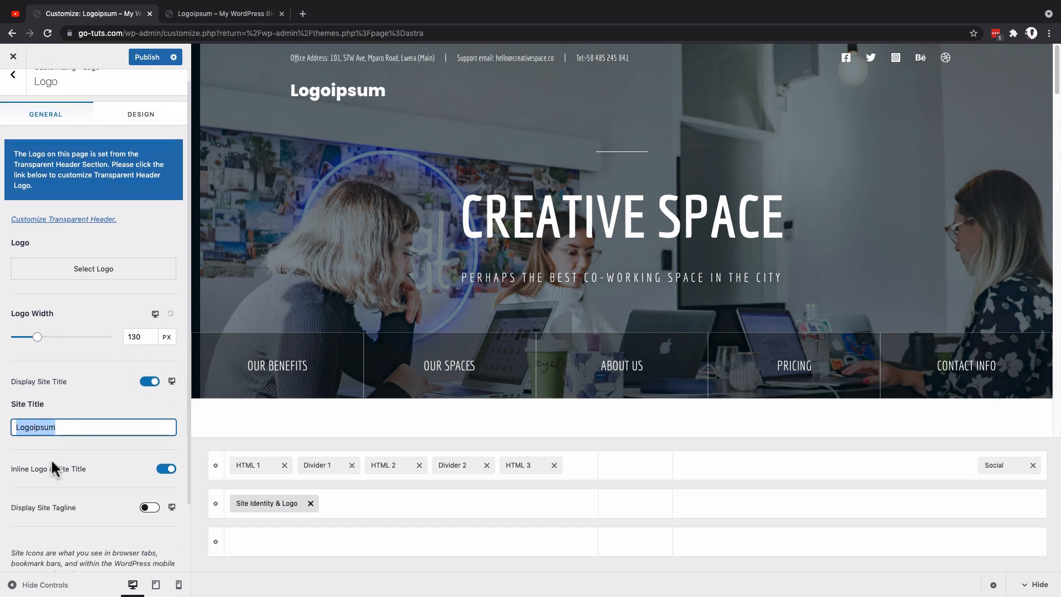
{"action": "left_click", "coordinate": [161, 429]}
{"action": "left_click", "coordinate": [166, 427]}
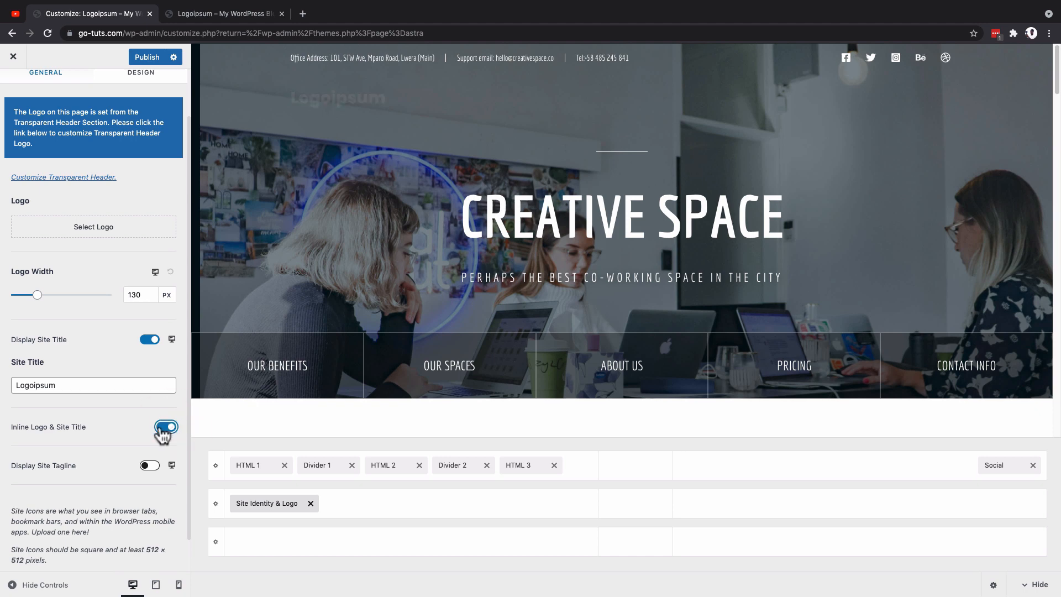
{"action": "left_click", "coordinate": [167, 427]}
{"action": "scroll", "coordinate": [114, 445], "scroll_direction": "down", "scroll_amount": 1}
{"action": "scroll", "coordinate": [114, 450], "scroll_direction": "up", "scroll_amount": 3}
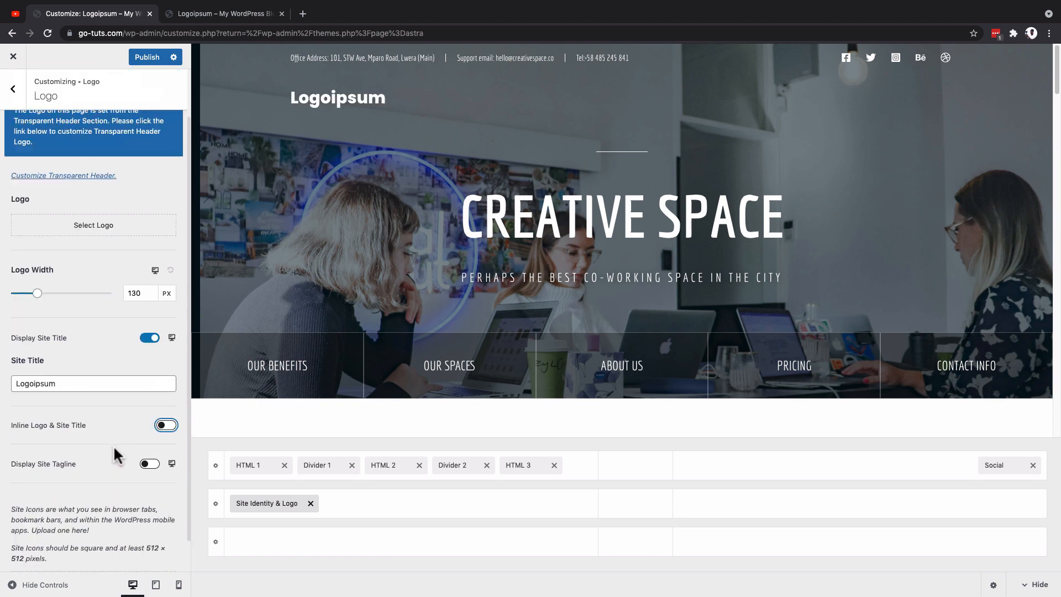
Step: Set the logo's normal title color to green #81d742 and look at the title font options without changing them
{"action": "left_click", "coordinate": [120, 127]}
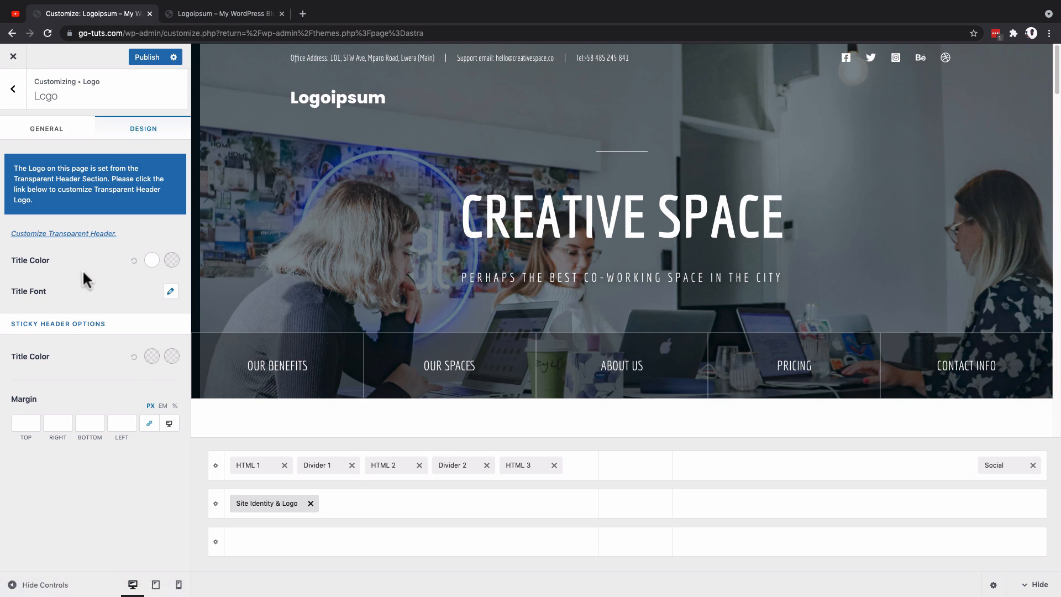
{"action": "left_click", "coordinate": [152, 260]}
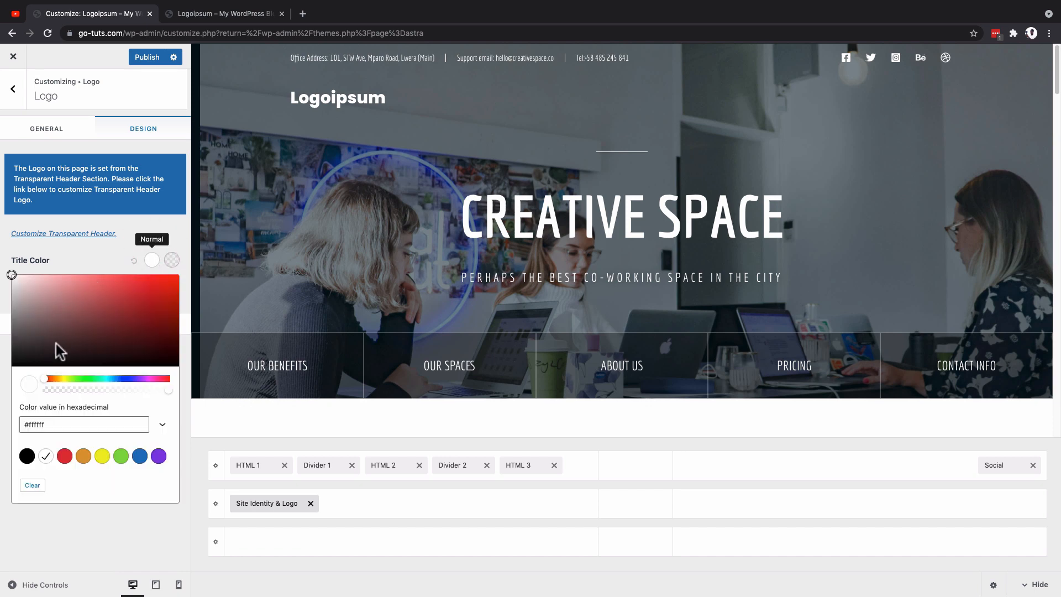
{"action": "left_click", "coordinate": [121, 456]}
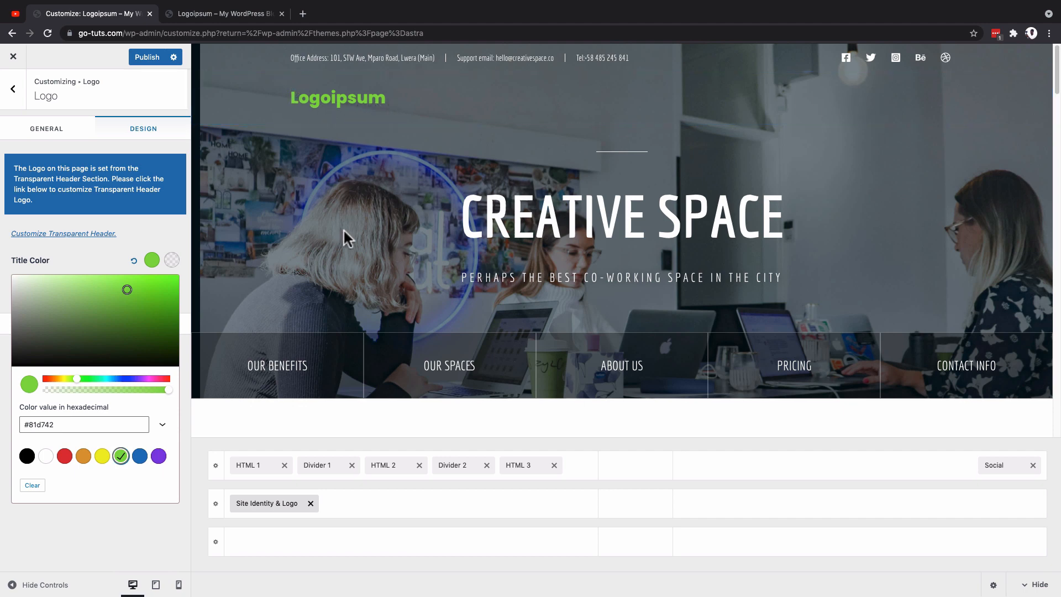
{"action": "scroll", "coordinate": [343, 233], "scroll_direction": "down", "scroll_amount": 1}
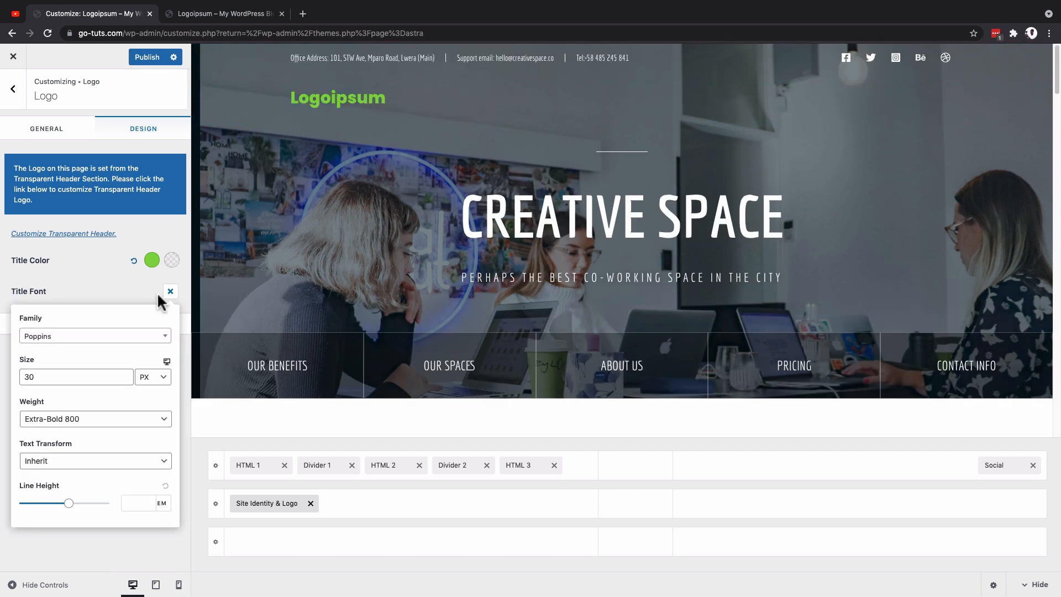
{"action": "left_click", "coordinate": [28, 299]}
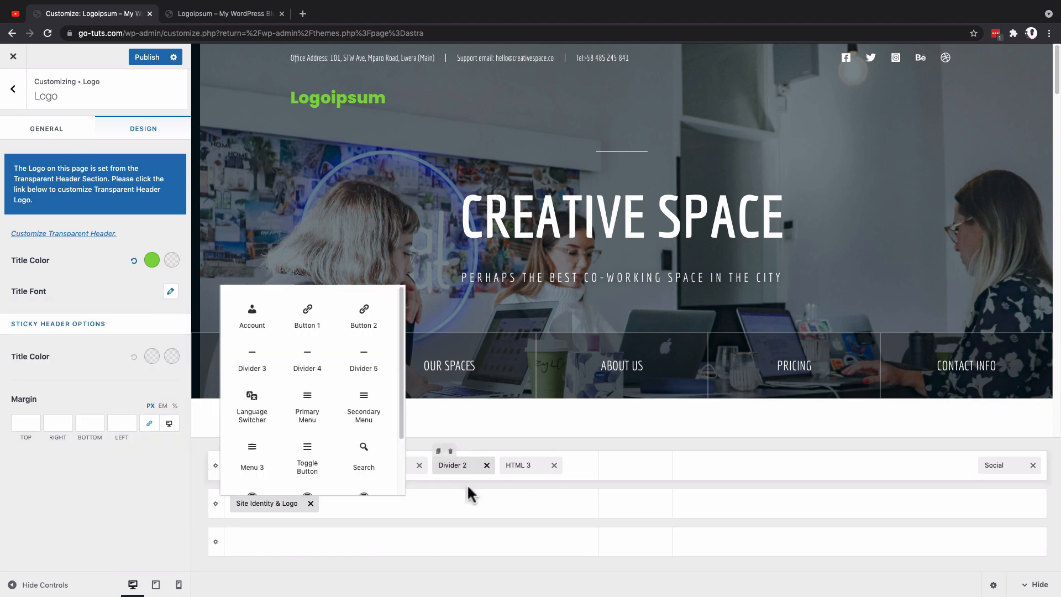
Step: Add the Primary Menu element beside the logo in the middle header row and open its settings
{"action": "left_click", "coordinate": [430, 503]}
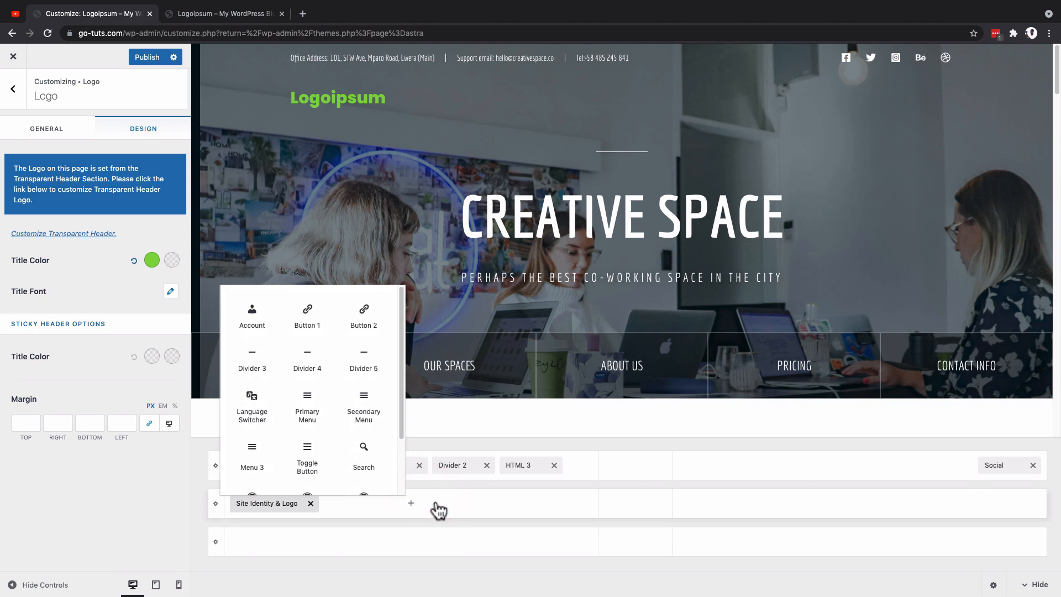
{"action": "left_click", "coordinate": [310, 415]}
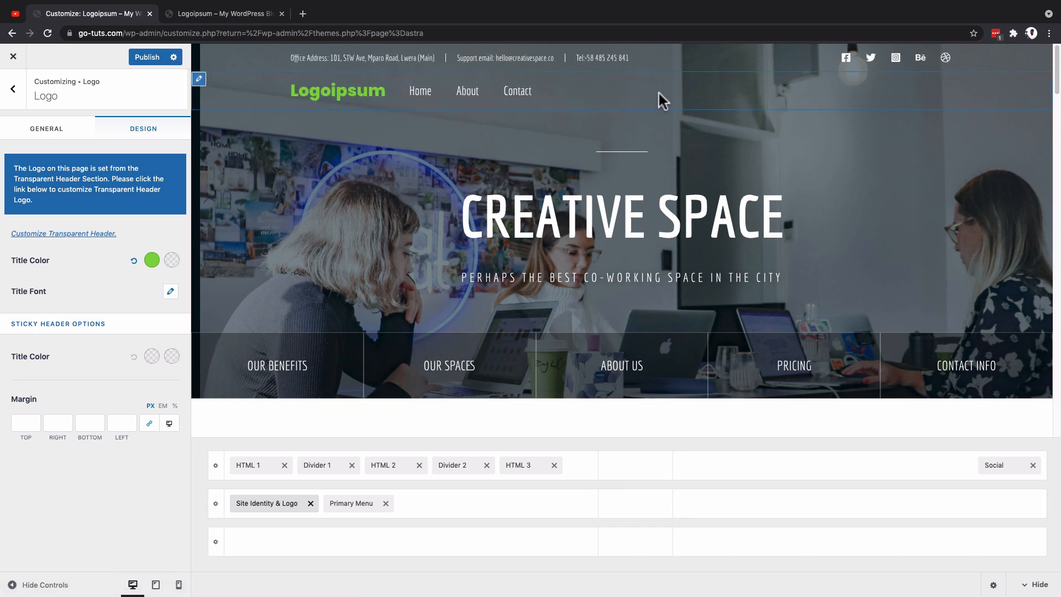
{"action": "left_click", "coordinate": [346, 504]}
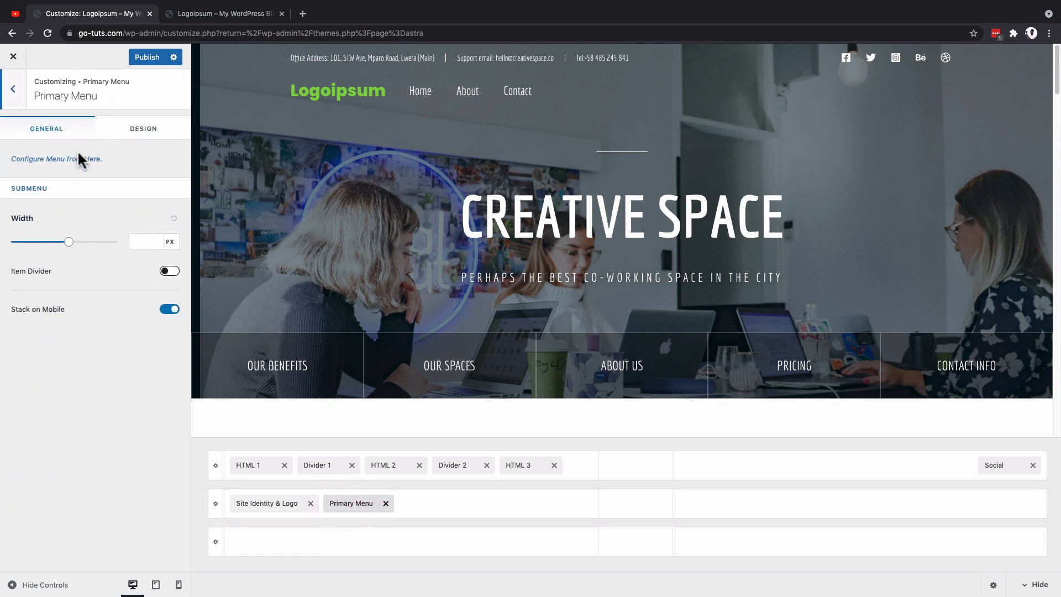
Step: Go to the menu locations and assign Menu to the Primary Menu location
{"action": "left_click", "coordinate": [73, 159]}
{"action": "left_click", "coordinate": [78, 234]}
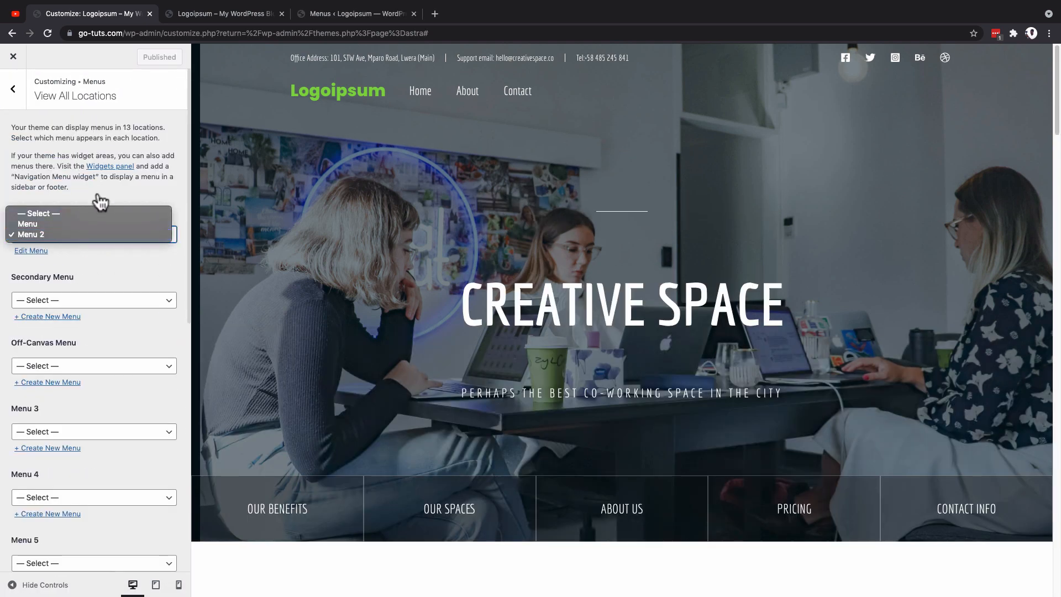
{"action": "left_click", "coordinate": [98, 200]}
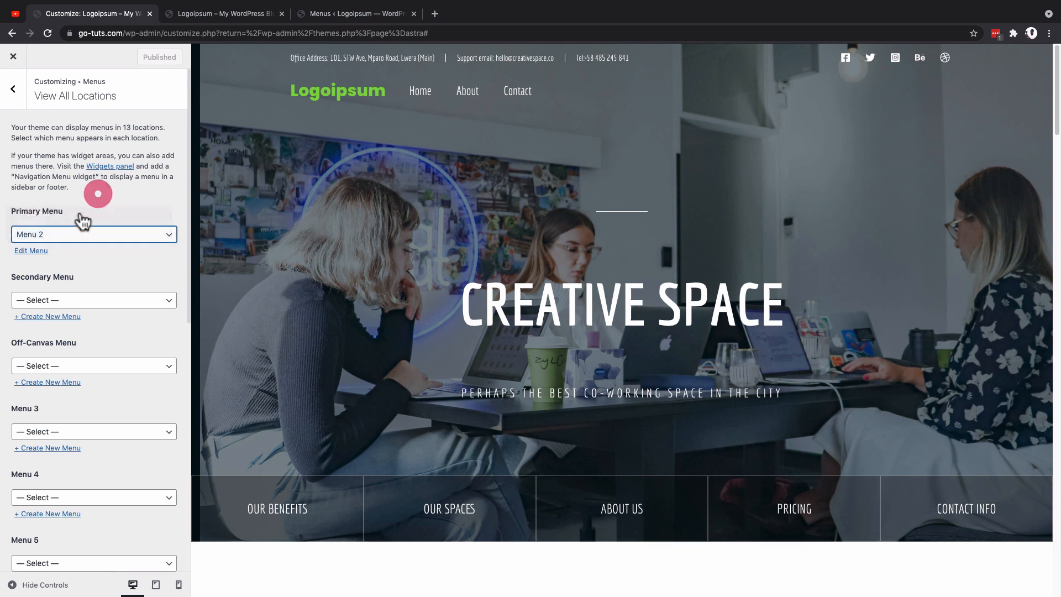
{"action": "left_click", "coordinate": [73, 242]}
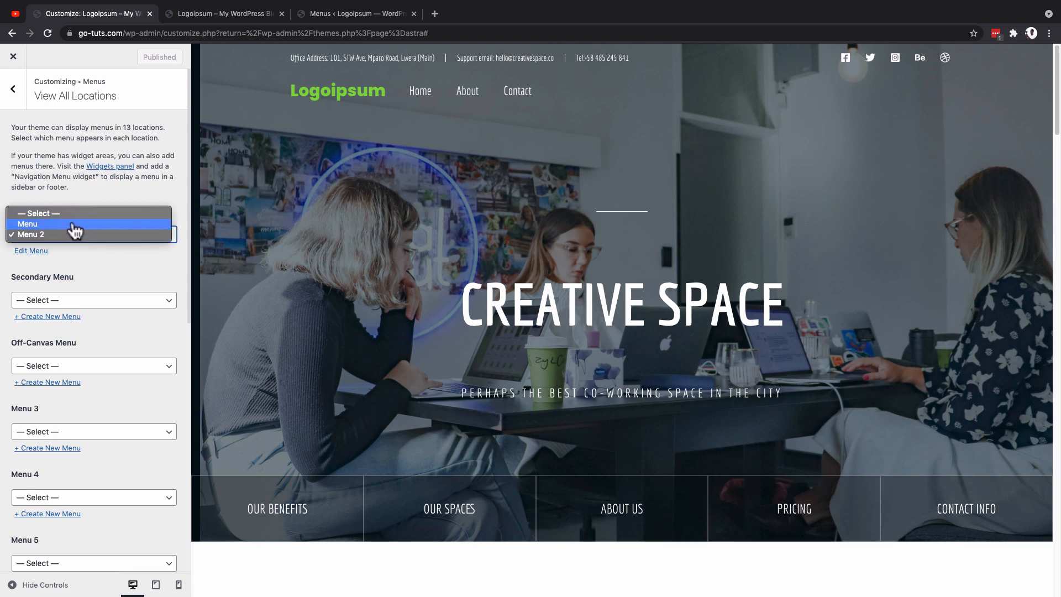
{"action": "left_click", "coordinate": [73, 225]}
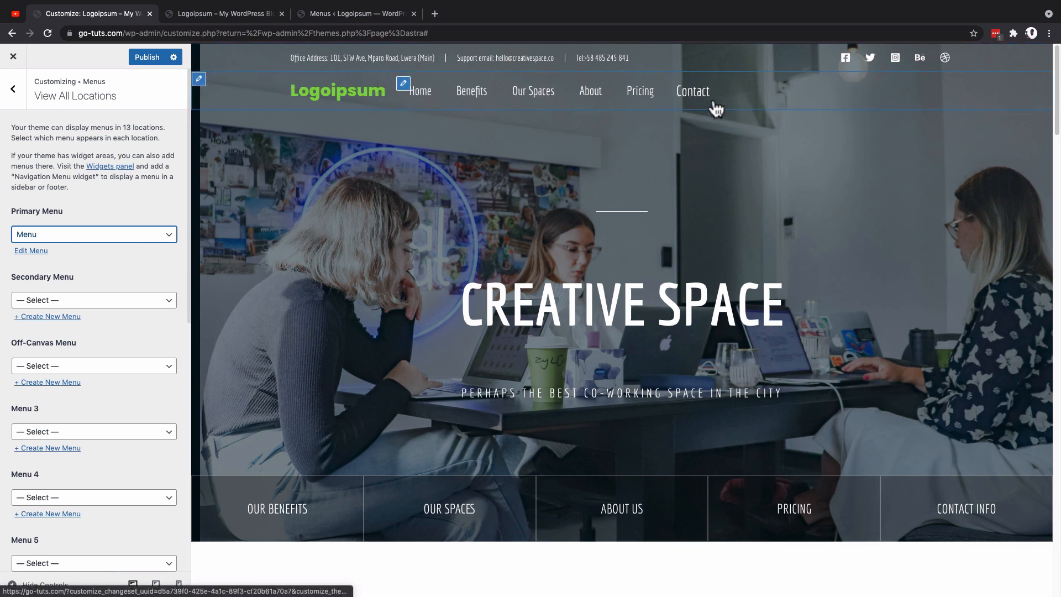
Step: Return to the Header Builder, move Primary Menu to the center section of the middle row, and add the Search element beside it
{"action": "left_click", "coordinate": [10, 102]}
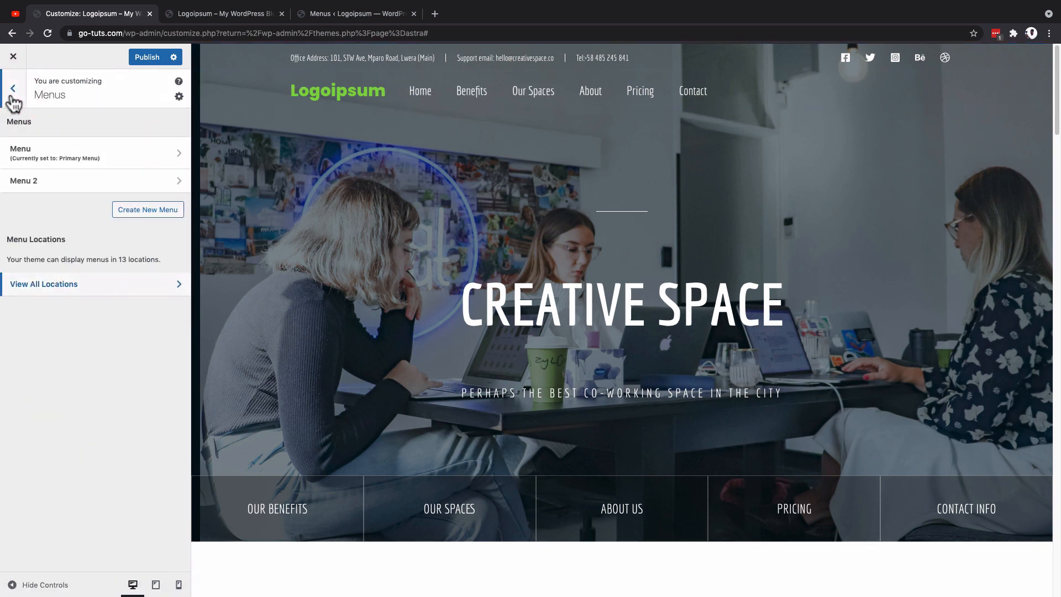
{"action": "left_click", "coordinate": [11, 102]}
{"action": "left_click", "coordinate": [42, 195]}
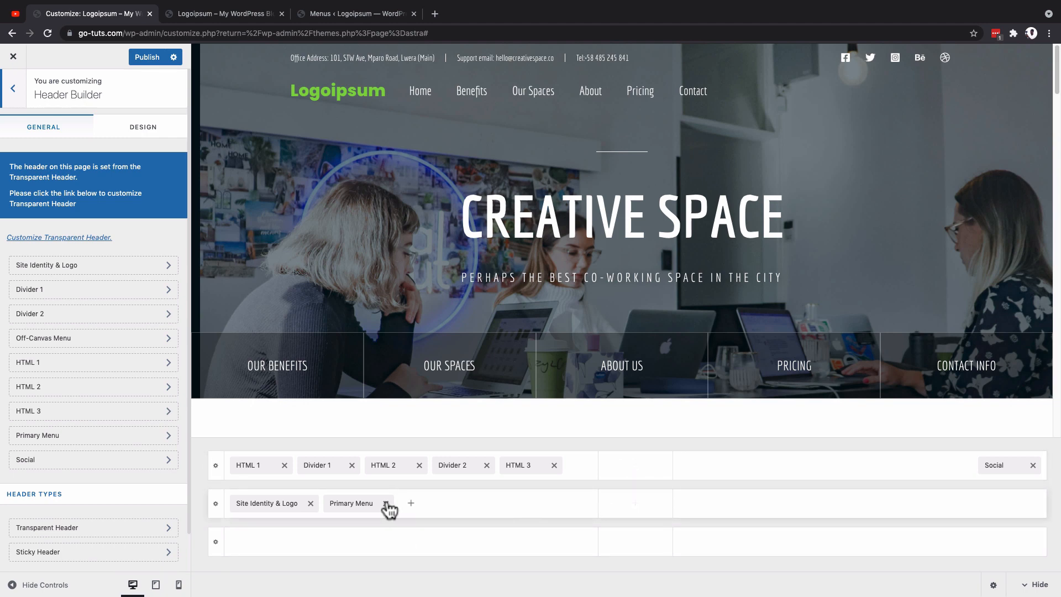
{"action": "left_click_drag", "start_coordinate": [352, 504], "coordinate": [357, 504]}
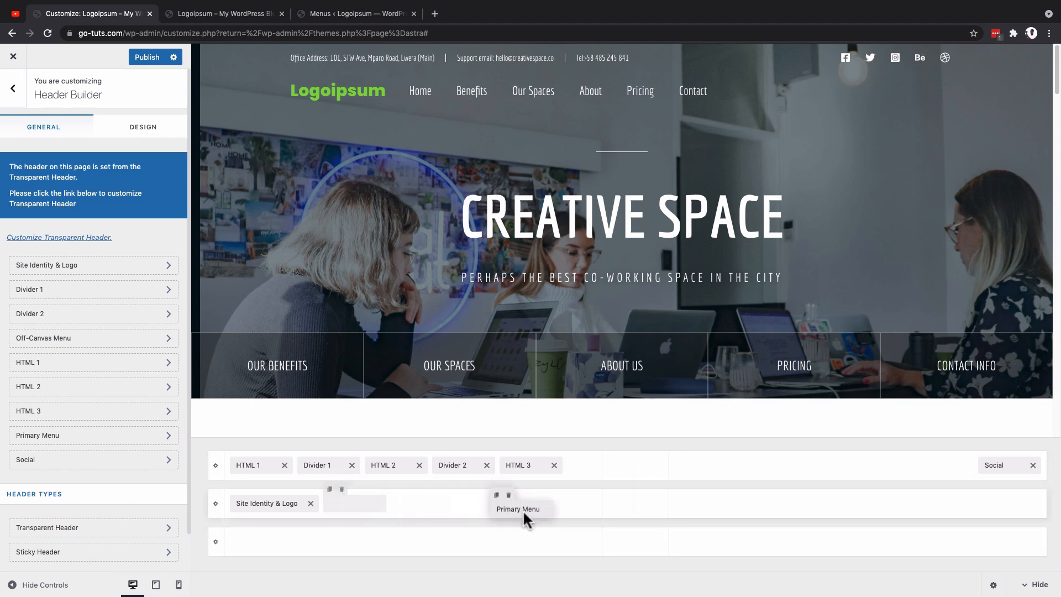
{"action": "left_click_drag", "start_coordinate": [608, 511], "coordinate": [625, 517]}
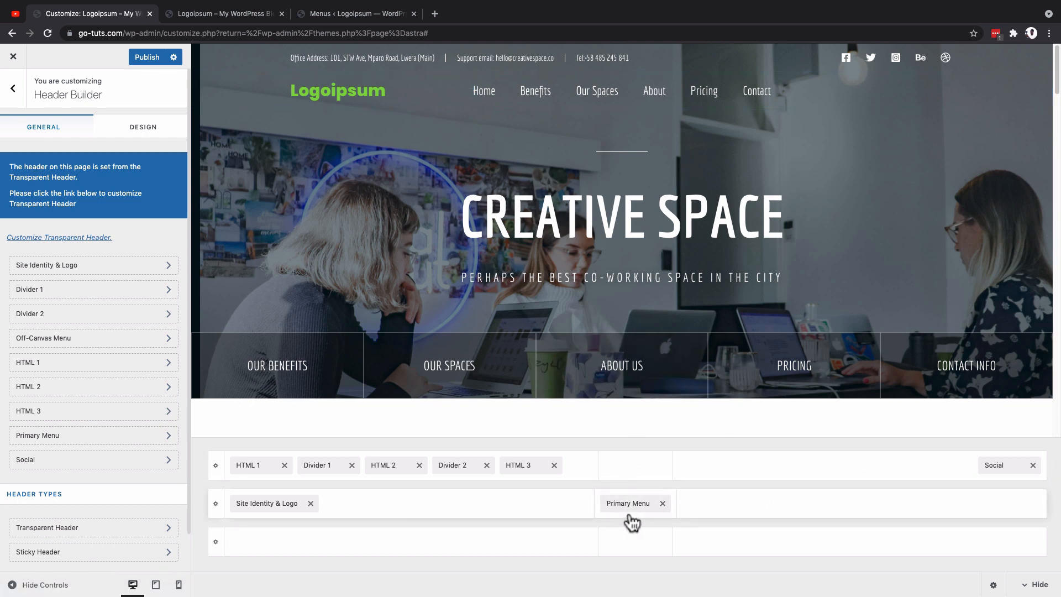
{"action": "left_click", "coordinate": [668, 524]}
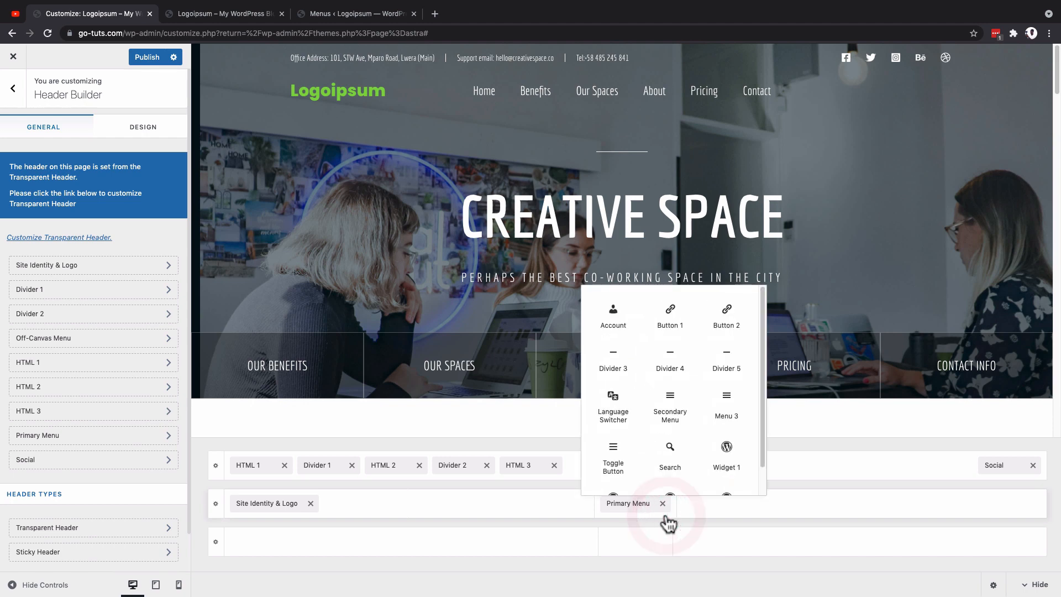
{"action": "left_click", "coordinate": [682, 458]}
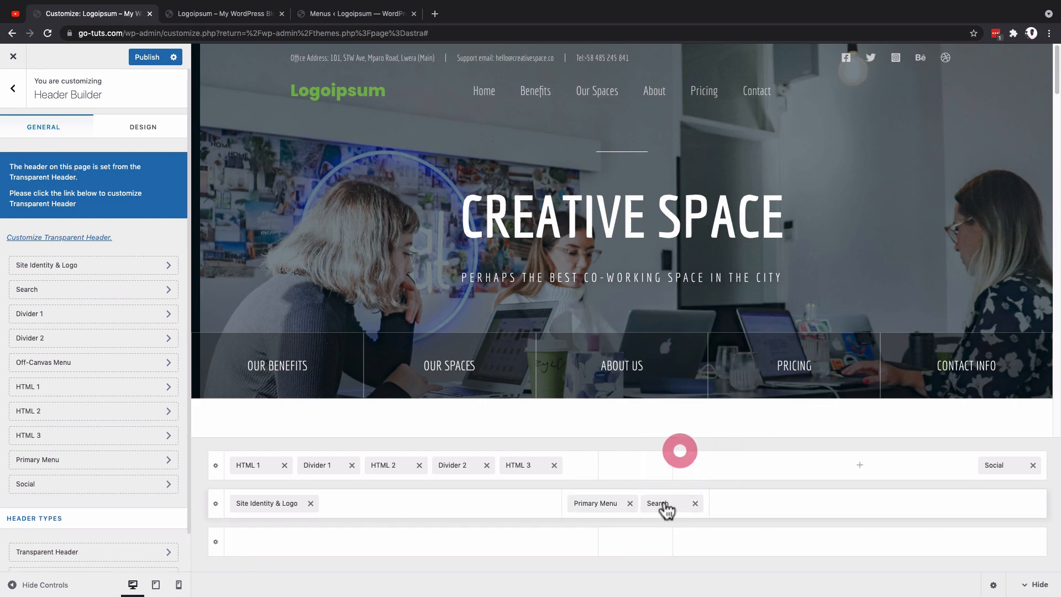
Step: Check how the header search opens and closes on the live site, and return to the Customizer
{"action": "key", "text": "ctrl+Tab"}
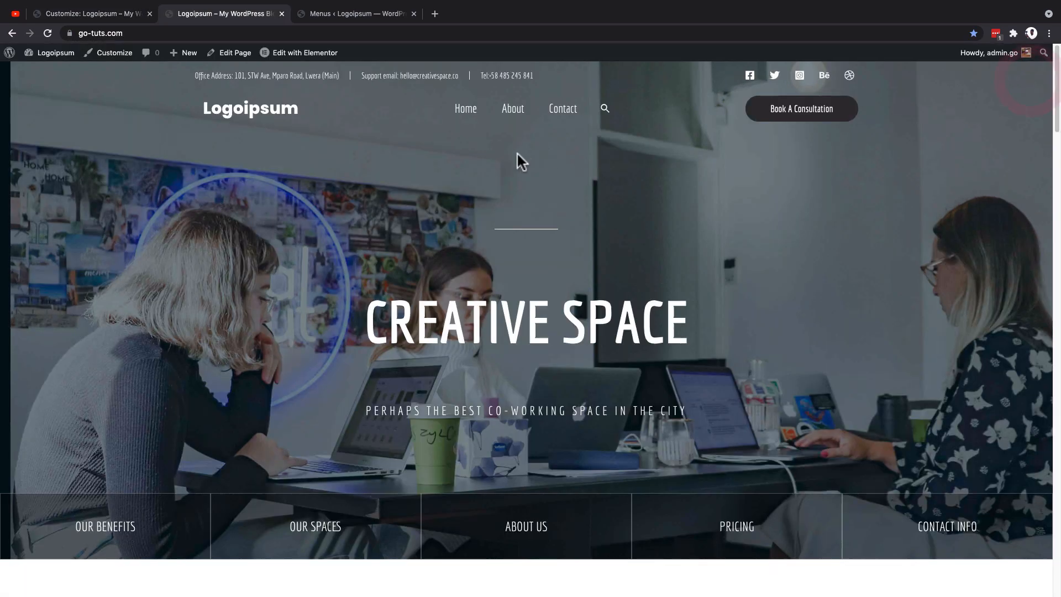
{"action": "left_click", "coordinate": [605, 108]}
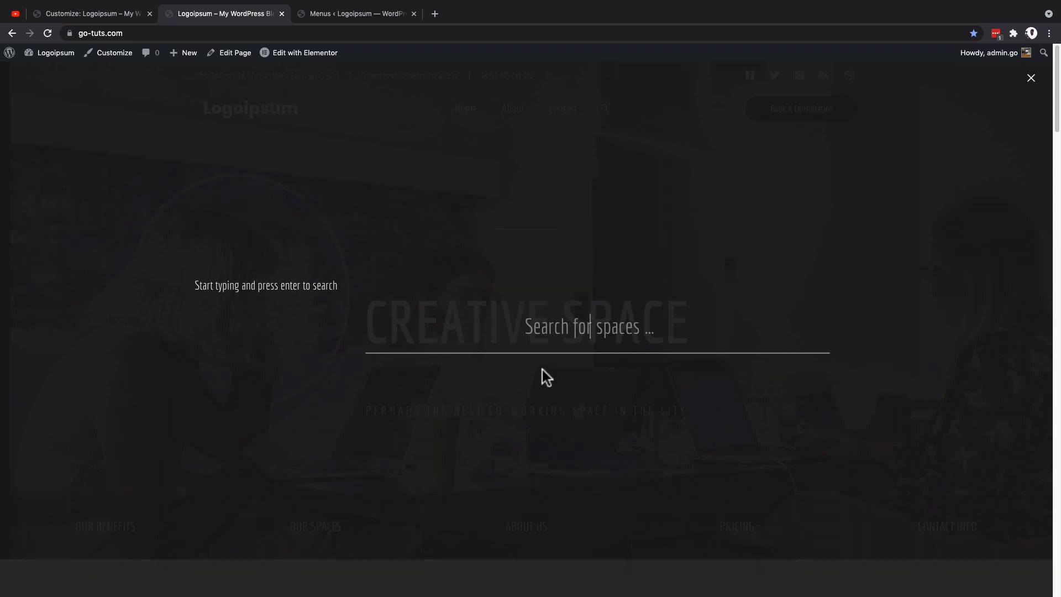
{"action": "key", "text": "Escape"}
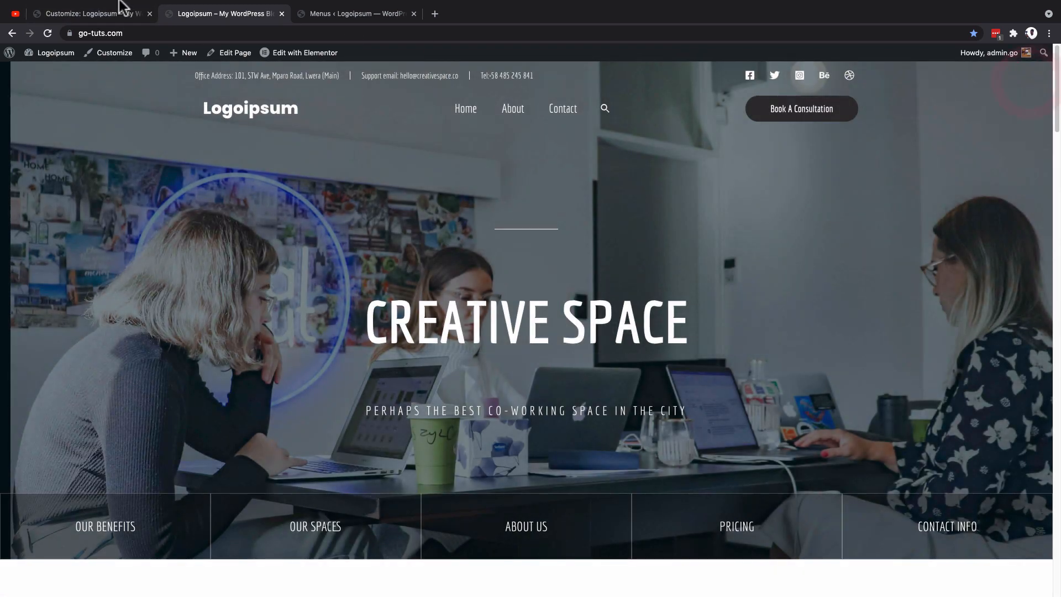
{"action": "left_click", "coordinate": [94, 14]}
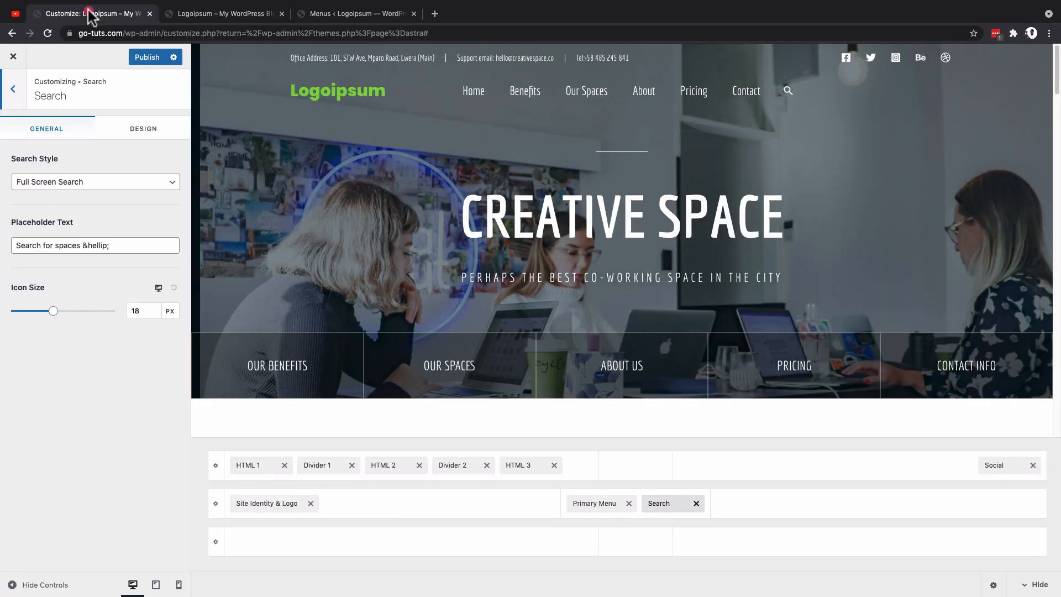
Step: Open the Search element's settings and try the Slide Search style in the header preview
{"action": "left_click", "coordinate": [657, 504]}
{"action": "left_click", "coordinate": [74, 182]}
{"action": "left_click", "coordinate": [28, 171]}
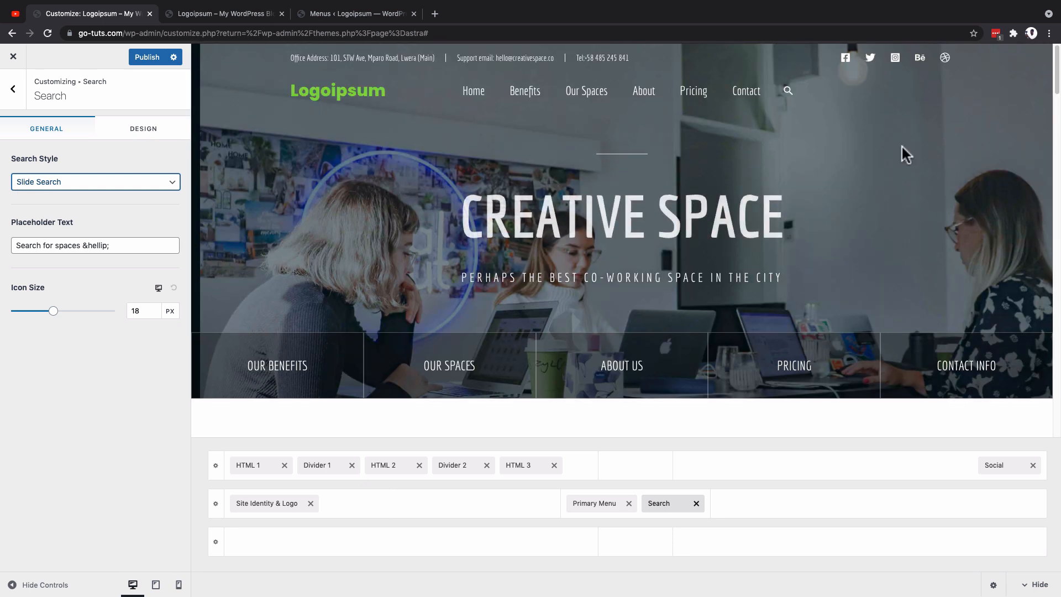
{"action": "left_click", "coordinate": [790, 97]}
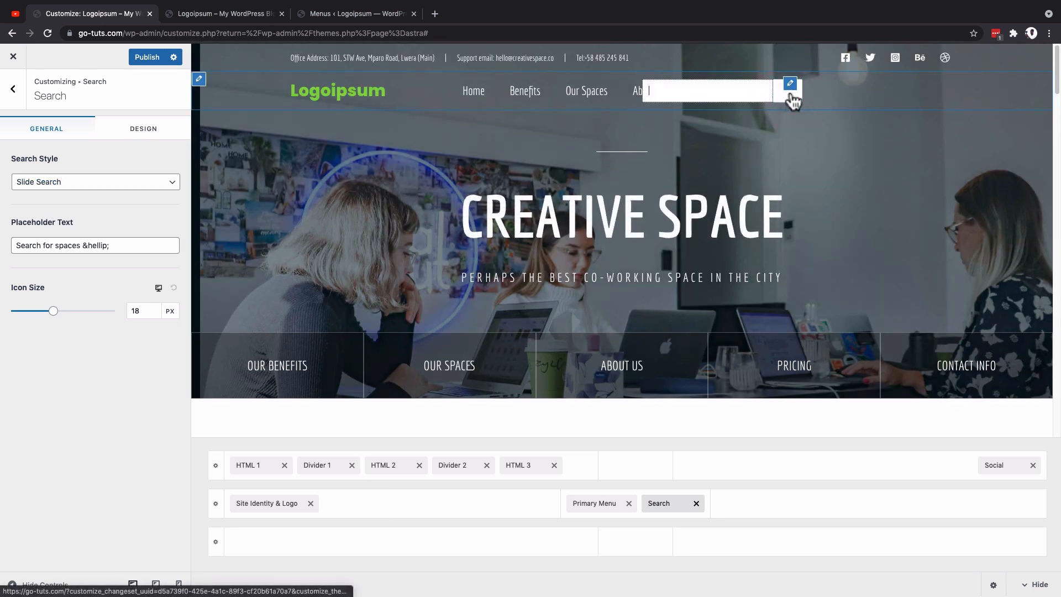
{"action": "left_click", "coordinate": [790, 92]}
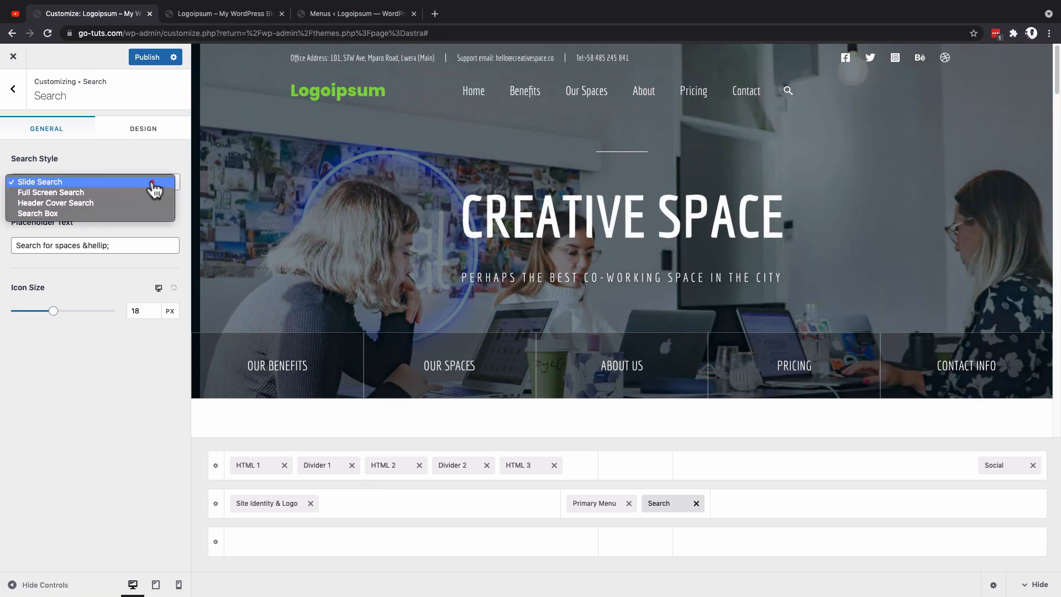
Step: Set the search style to Full Screen Search and check that search style on the live site
{"action": "left_click", "coordinate": [155, 182]}
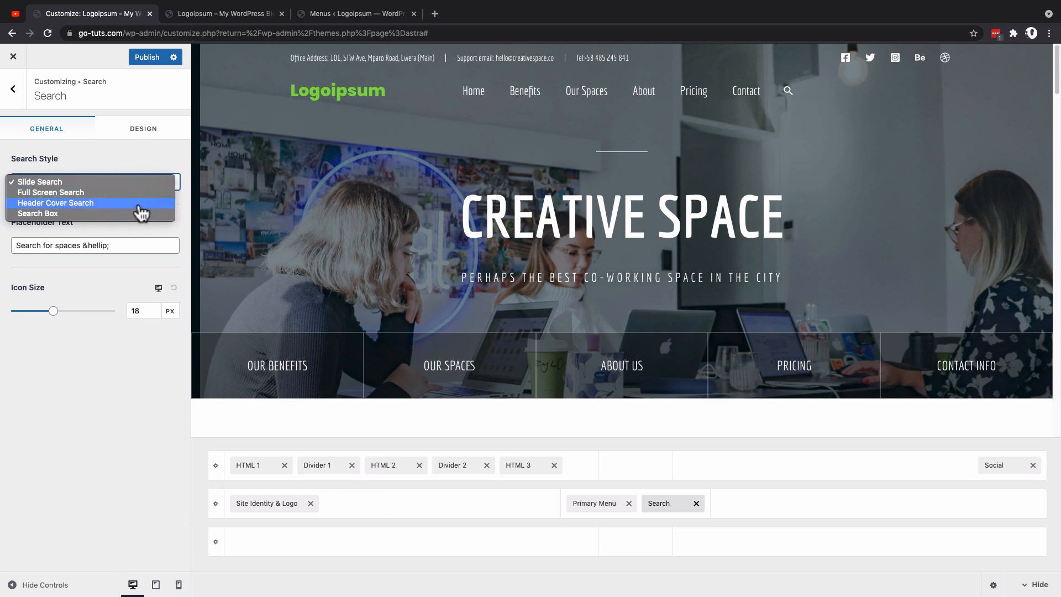
{"action": "left_click", "coordinate": [137, 193]}
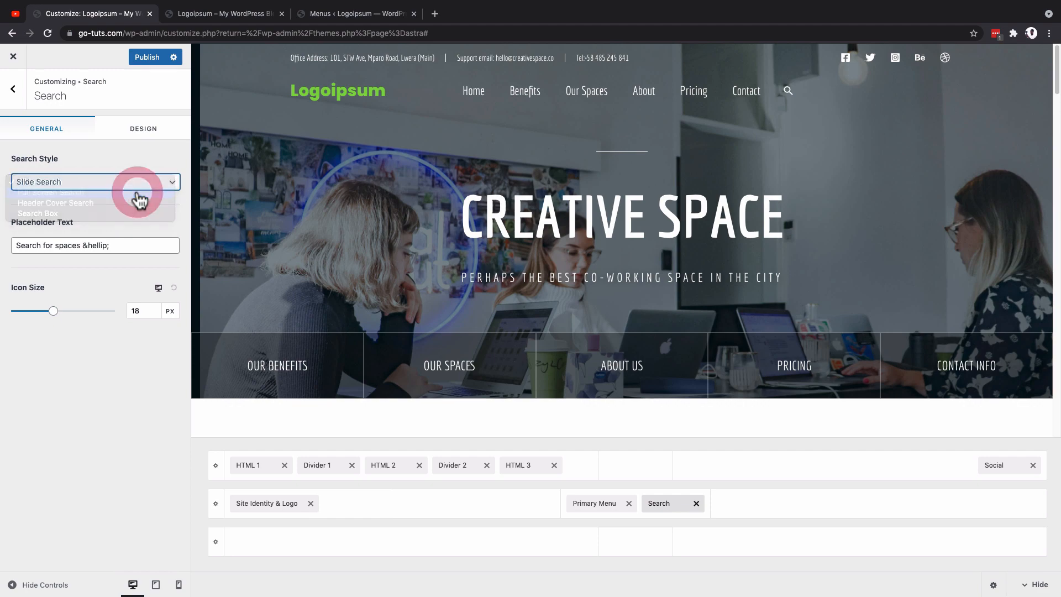
{"action": "left_click", "coordinate": [223, 15]}
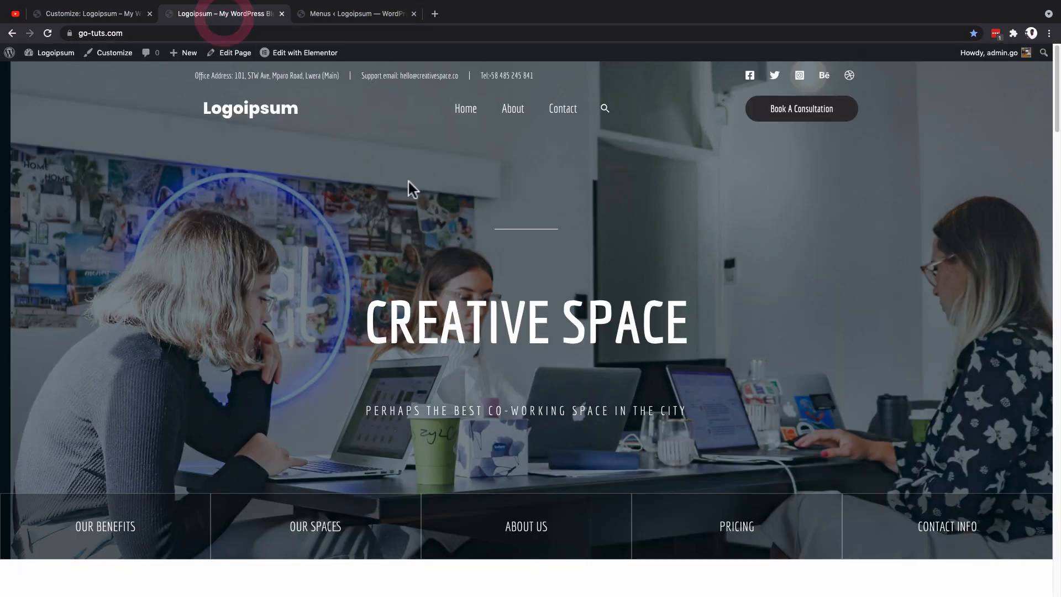
{"action": "left_click", "coordinate": [606, 110]}
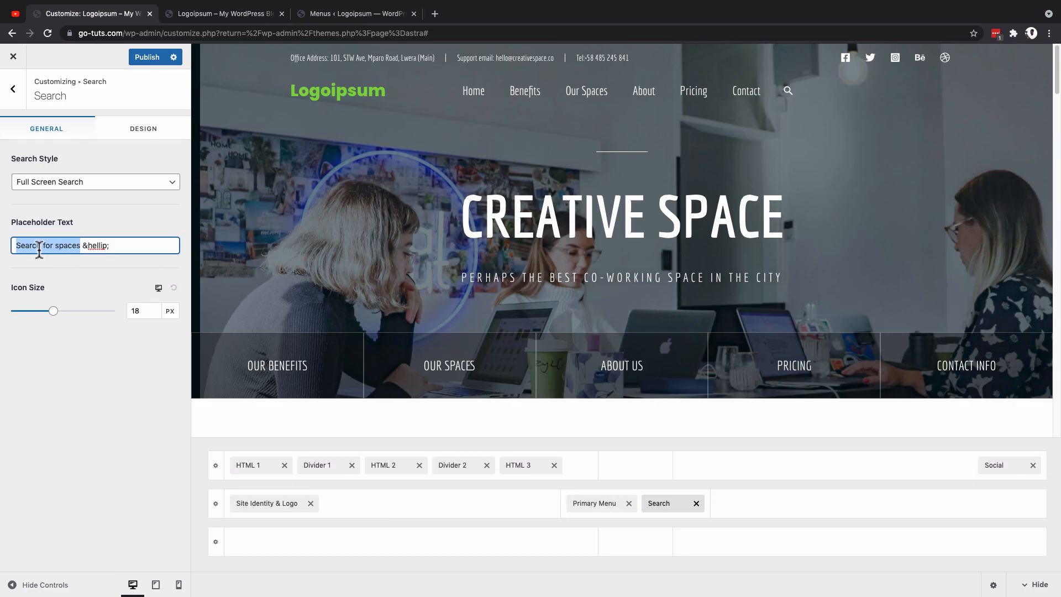
Step: Change the search placeholder text to "Search for office space &hellip;" and set the icon size to 24 px
{"action": "left_click", "coordinate": [59, 246]}
{"action": "left_click", "coordinate": [61, 245]}
{"action": "type", "text": "office"}
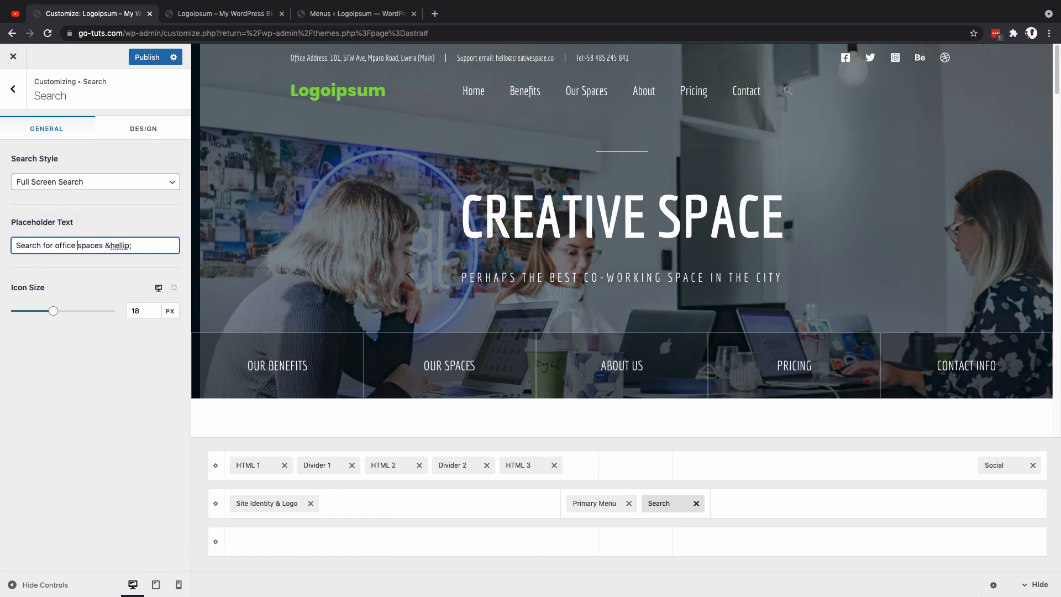
{"action": "left_click", "coordinate": [103, 246]}
{"action": "key", "text": "BackSpace"}
{"action": "mouse_move", "coordinate": [54, 313]}
{"action": "left_mouse_down"}
{"action": "mouse_move", "coordinate": [95, 324]}
{"action": "mouse_move", "coordinate": [39, 328]}
{"action": "mouse_move", "coordinate": [65, 331]}
{"action": "left_mouse_up"}
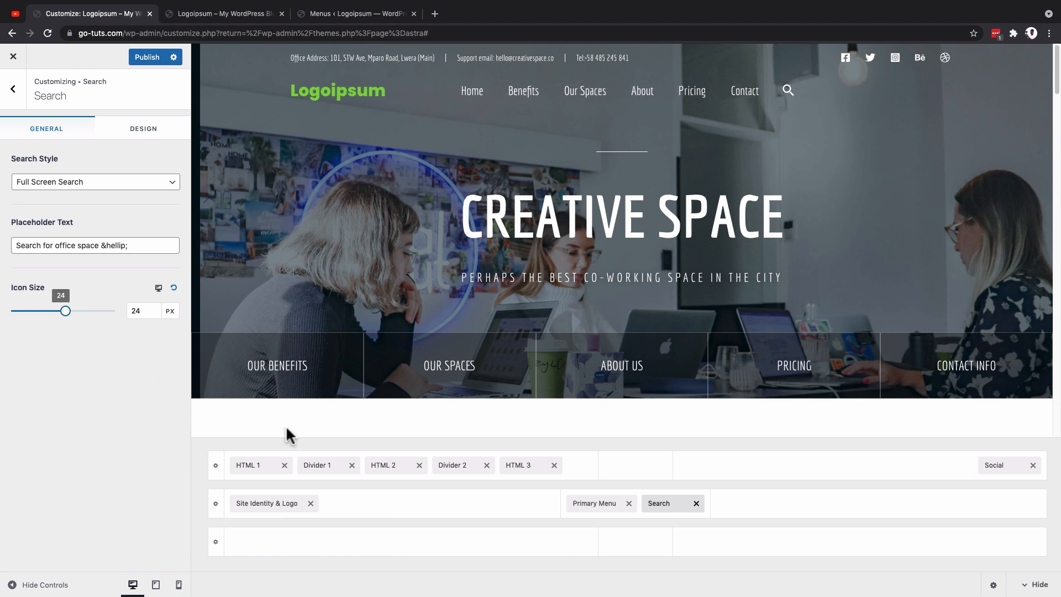
Step: Add Button 1 to the right section of the middle header row and set its text to "Speak To Our Rep"
{"action": "left_click", "coordinate": [964, 505]}
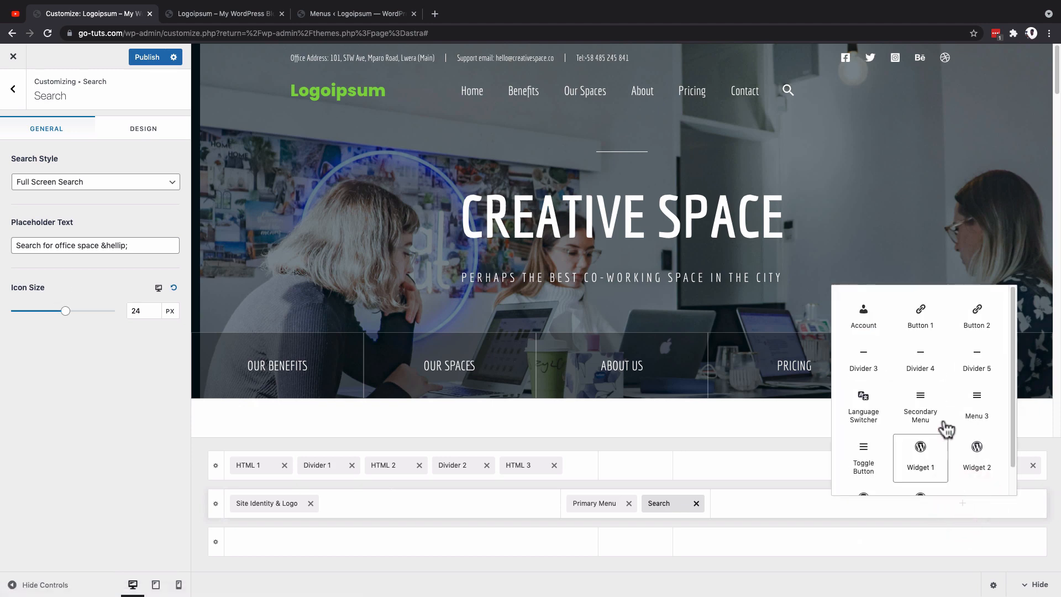
{"action": "left_click", "coordinate": [921, 329]}
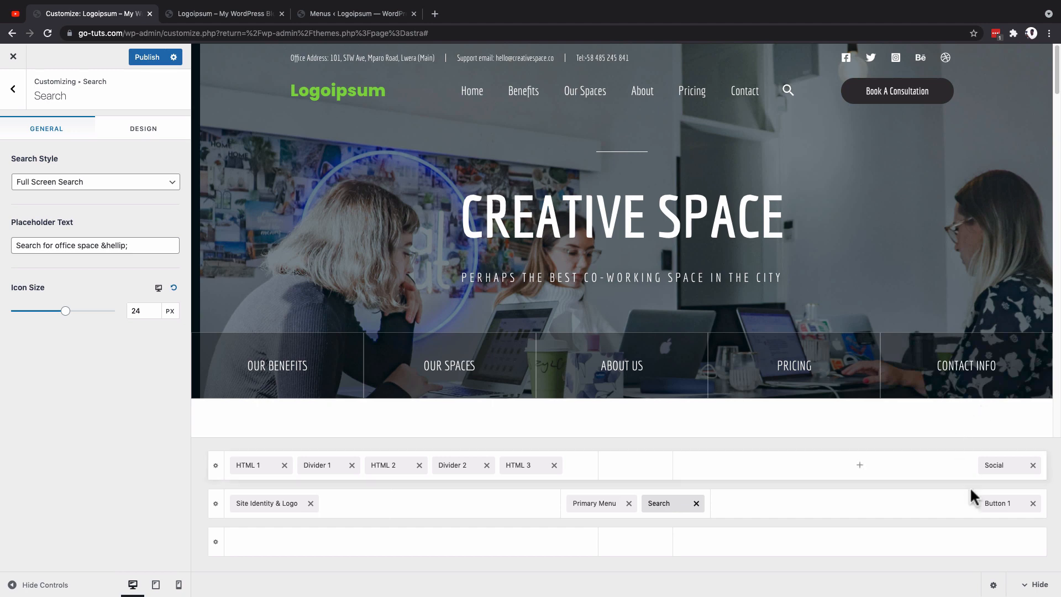
{"action": "left_click", "coordinate": [1009, 504]}
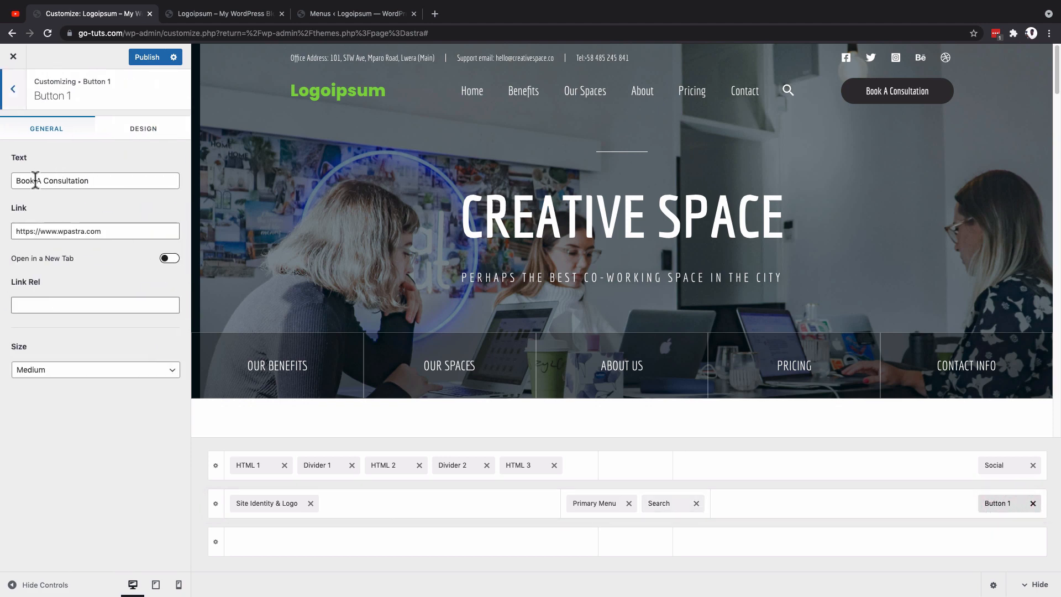
{"action": "type", "text": "Speak To Our Rep"}
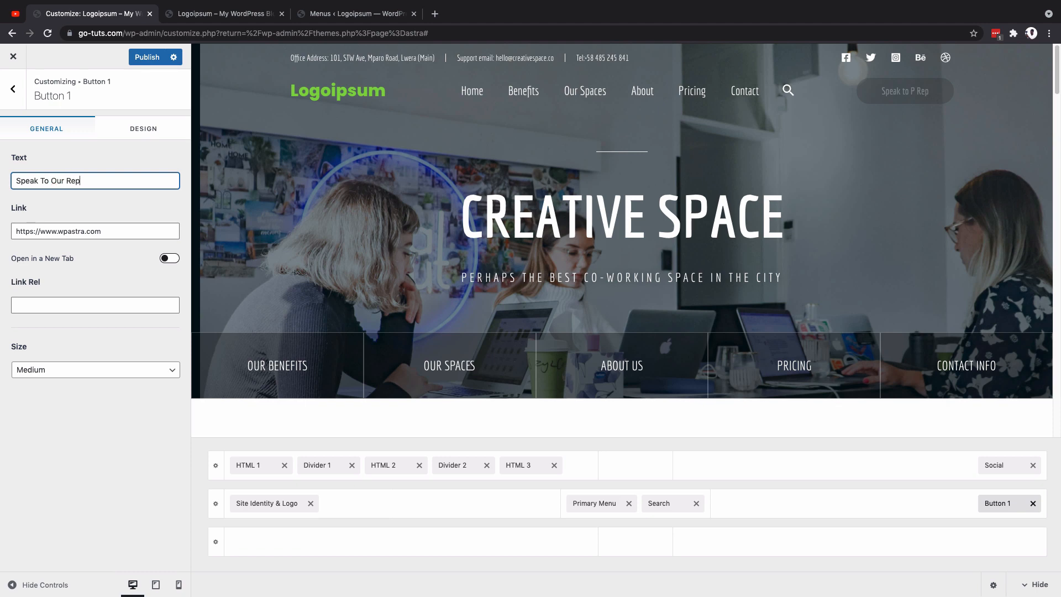
Step: Try the option to open Button 1's link in a new tab and switch it back off
{"action": "triple_click", "coordinate": [92, 231]}
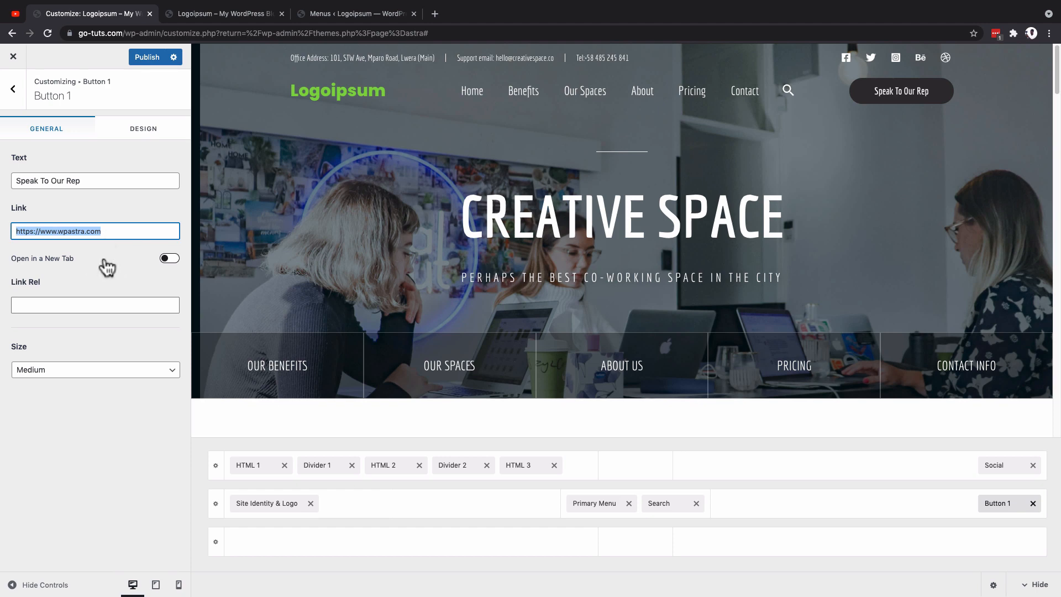
{"action": "left_click", "coordinate": [172, 261]}
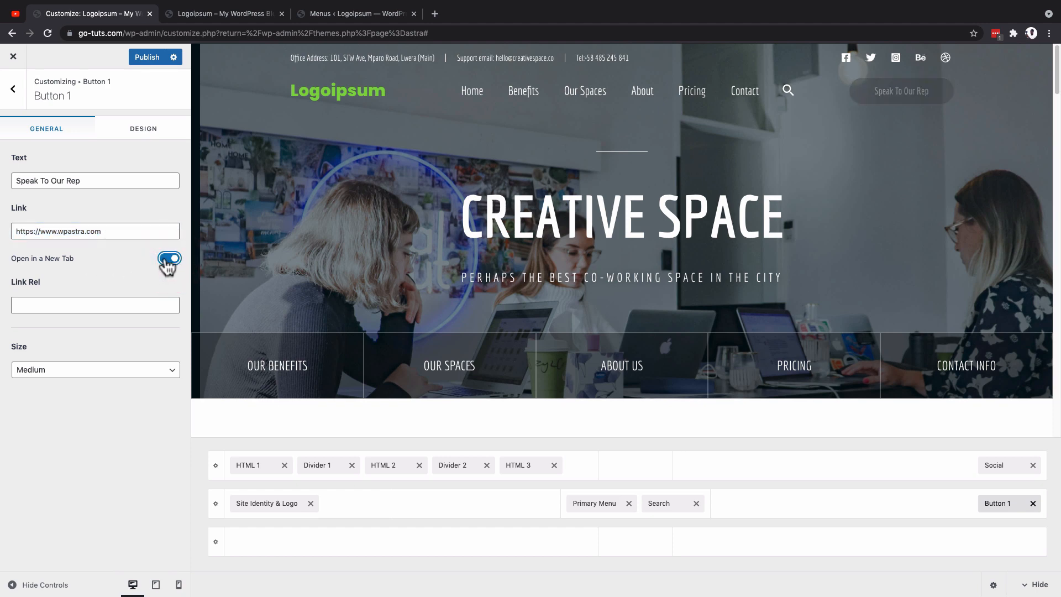
{"action": "left_click", "coordinate": [169, 260]}
Step: Try the Large and Extra Large sizes for Button 1 and return its size to Medium
{"action": "left_click", "coordinate": [68, 376]}
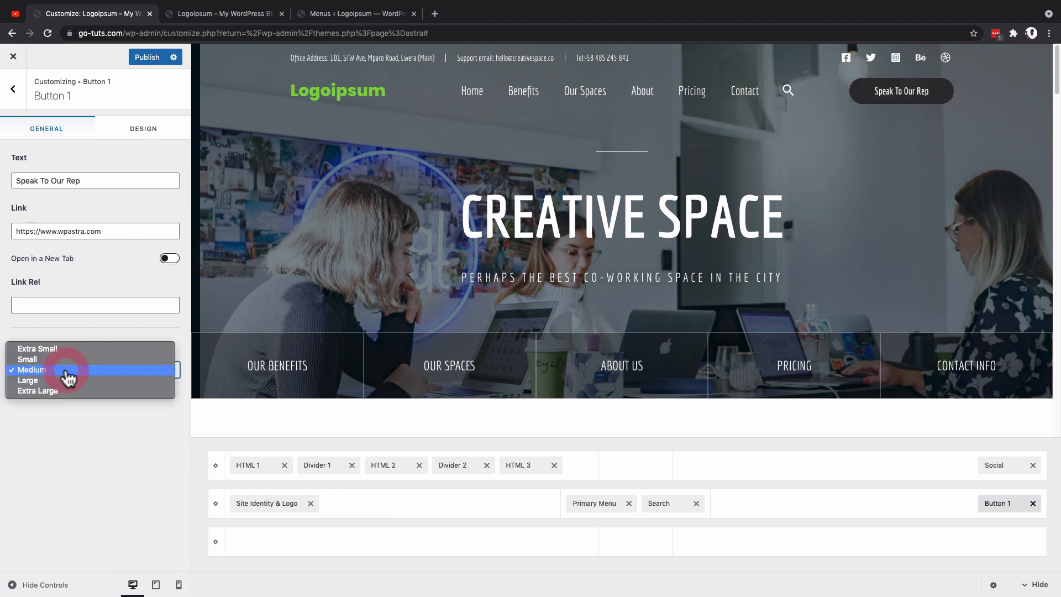
{"action": "left_click", "coordinate": [66, 381]}
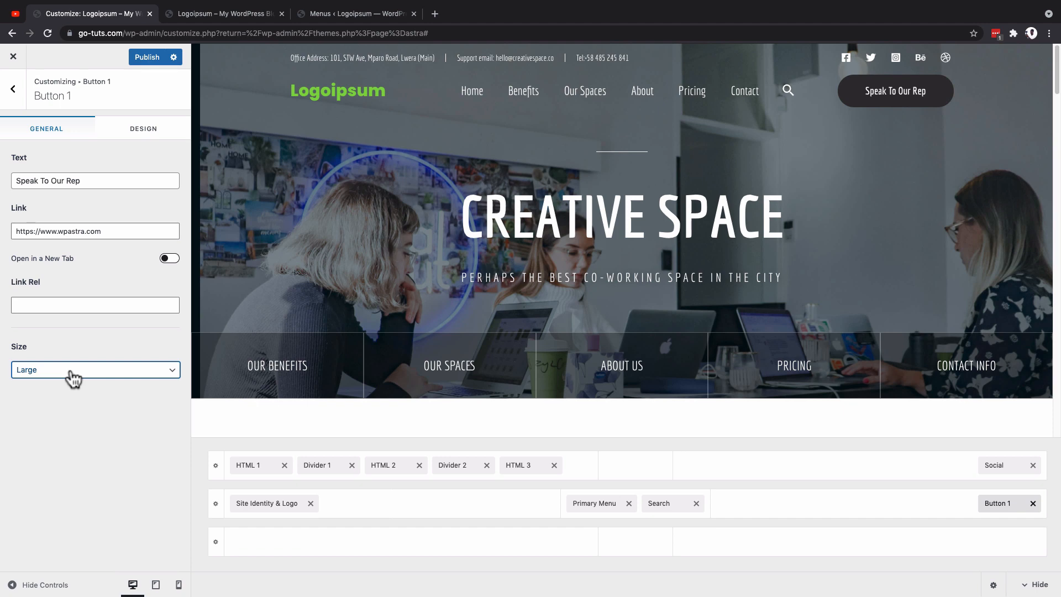
{"action": "left_click", "coordinate": [73, 377]}
{"action": "left_click", "coordinate": [76, 380]}
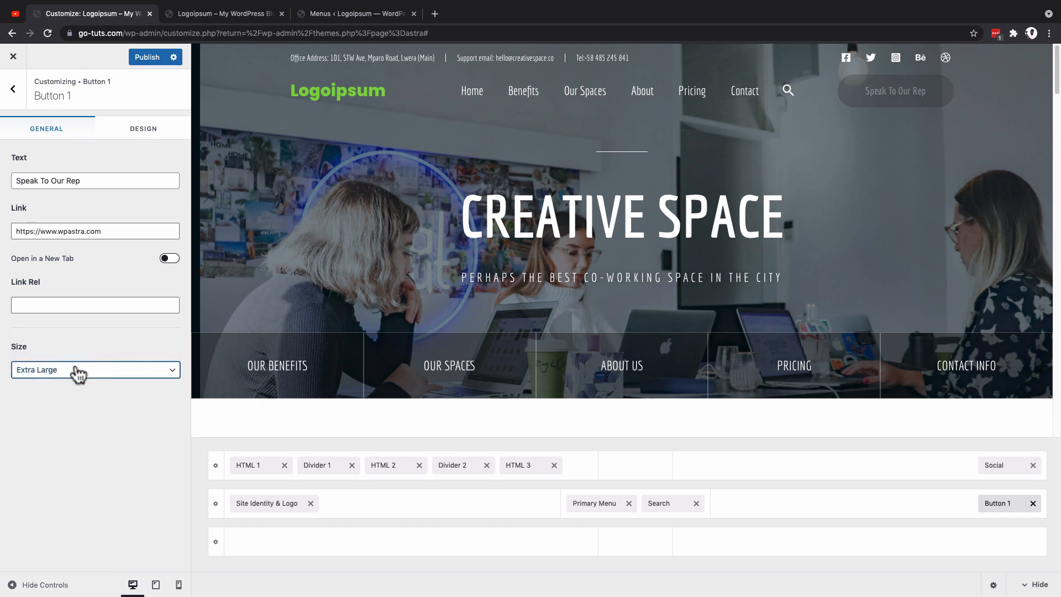
{"action": "left_click", "coordinate": [77, 376]}
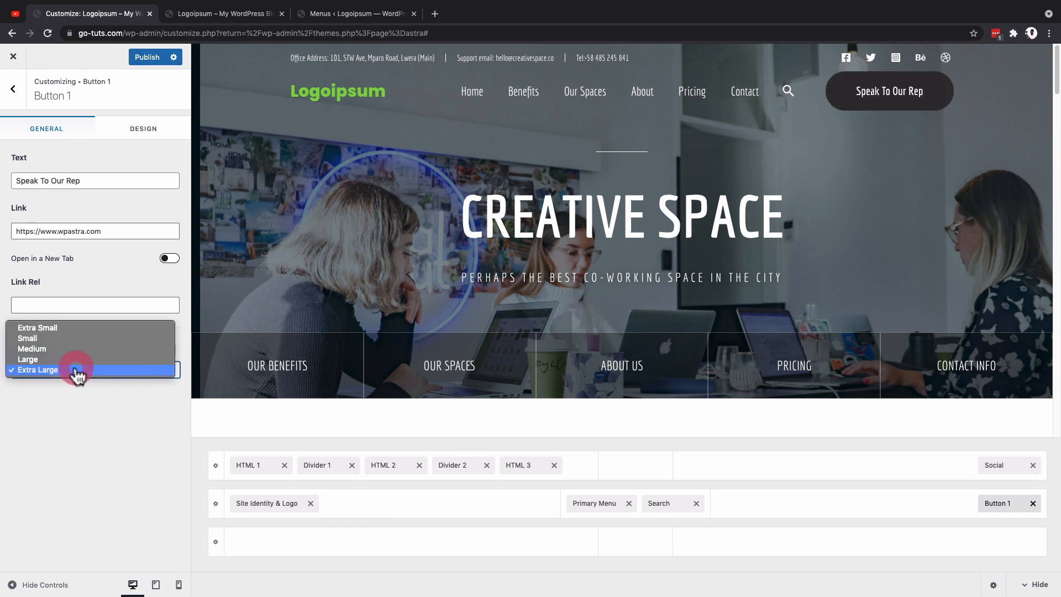
{"action": "left_click", "coordinate": [77, 350]}
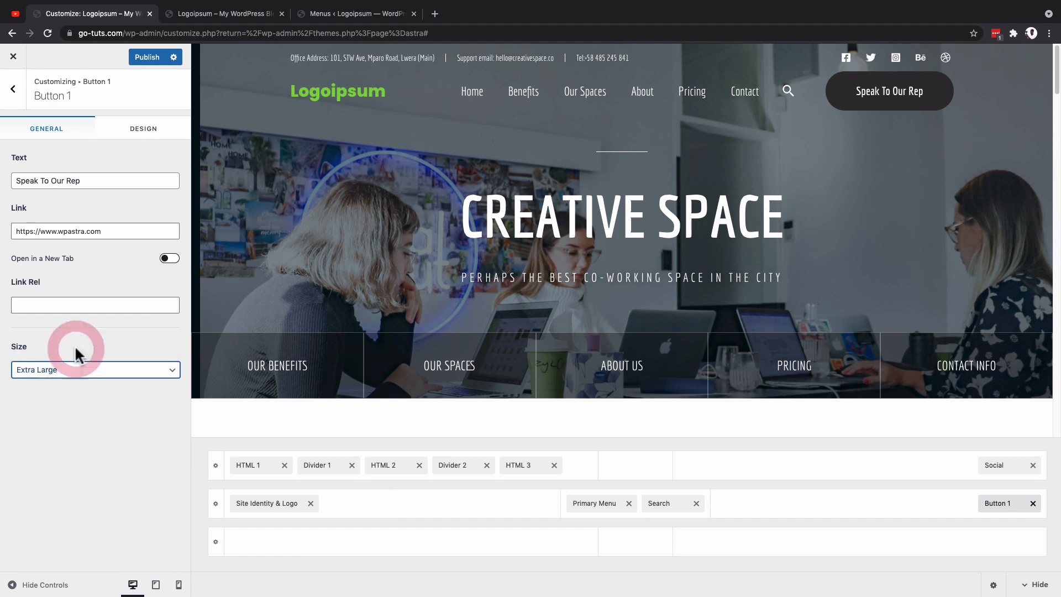
Step: Set Button 1's normal background color to a dark red and its hover background color to #a60600
{"action": "left_click", "coordinate": [144, 129]}
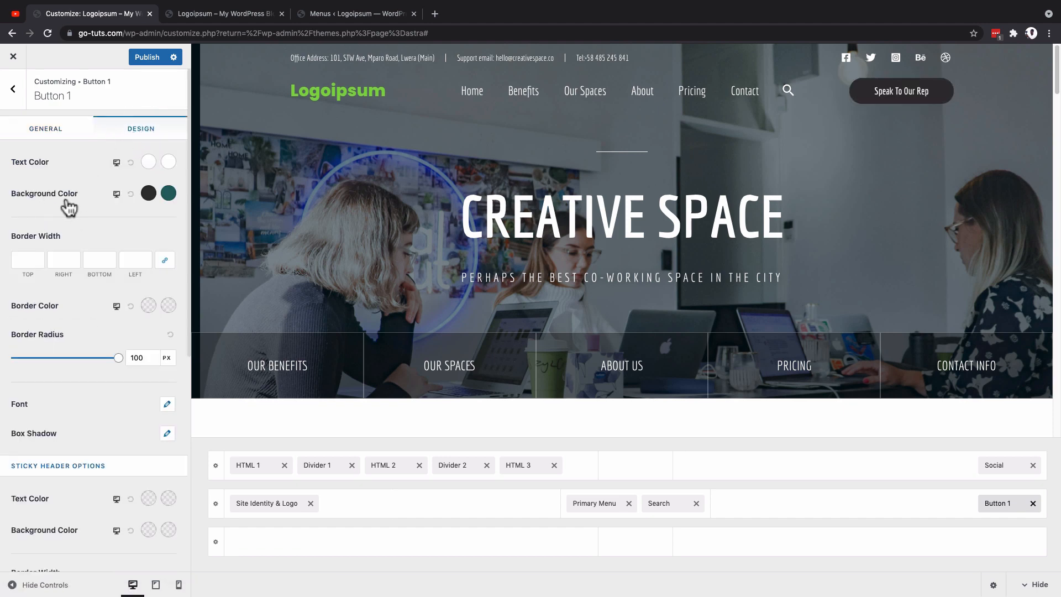
{"action": "left_click", "coordinate": [148, 193]}
{"action": "left_click_drag", "start_coordinate": [152, 220], "coordinate": [171, 261]}
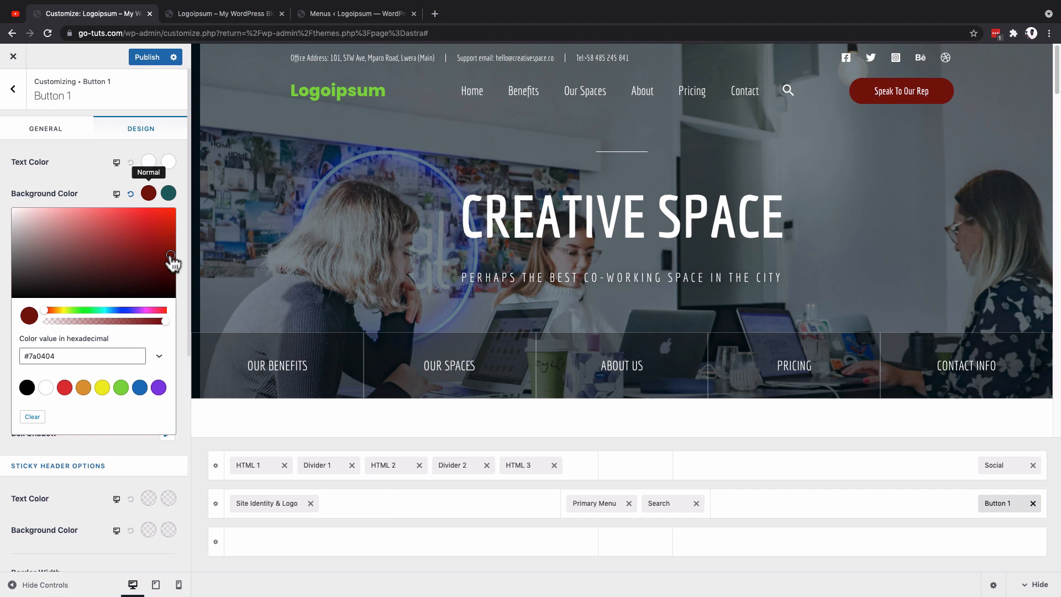
{"action": "left_click", "coordinate": [169, 192]}
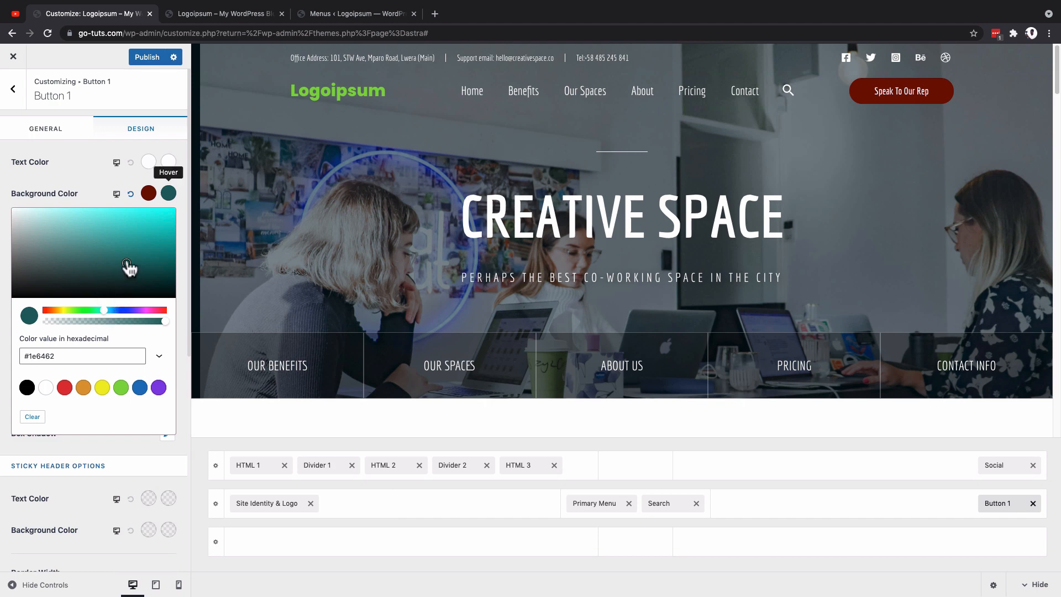
{"action": "left_click_drag", "start_coordinate": [106, 311], "coordinate": [47, 319]}
{"action": "left_click_drag", "start_coordinate": [123, 274], "coordinate": [176, 240]}
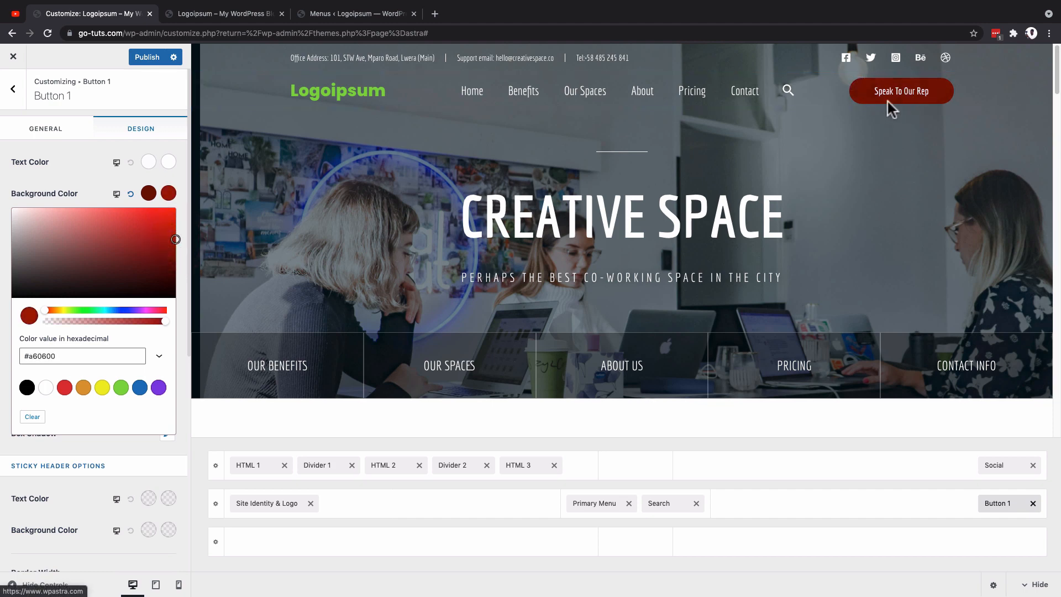
{"action": "left_click", "coordinate": [170, 191]}
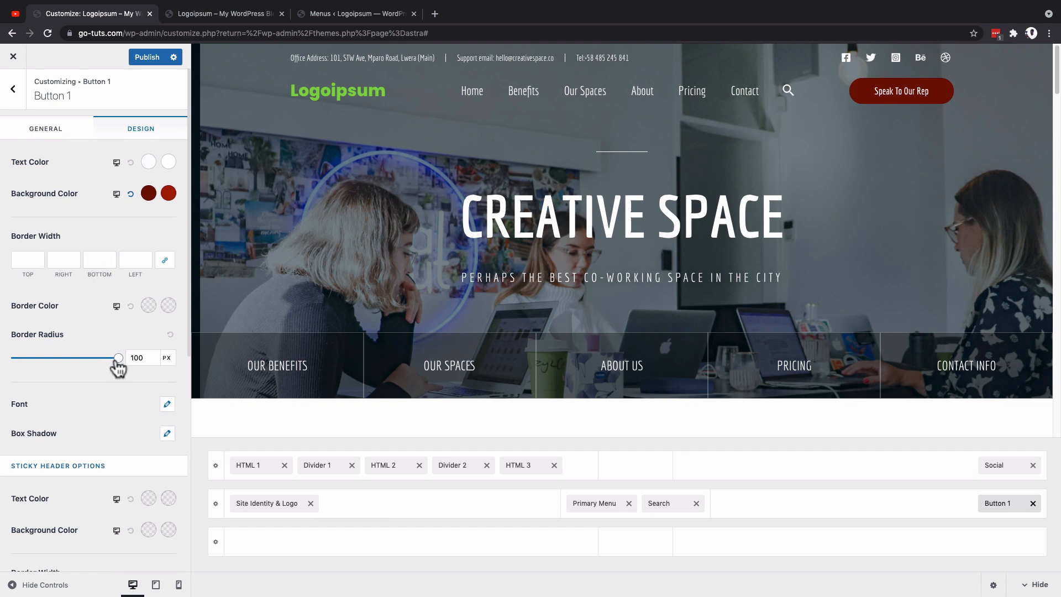
Step: Try a border radius of 0 px on Button 1 and return it to 100 px
{"action": "left_click_drag", "start_coordinate": [118, 358], "coordinate": [6, 360]}
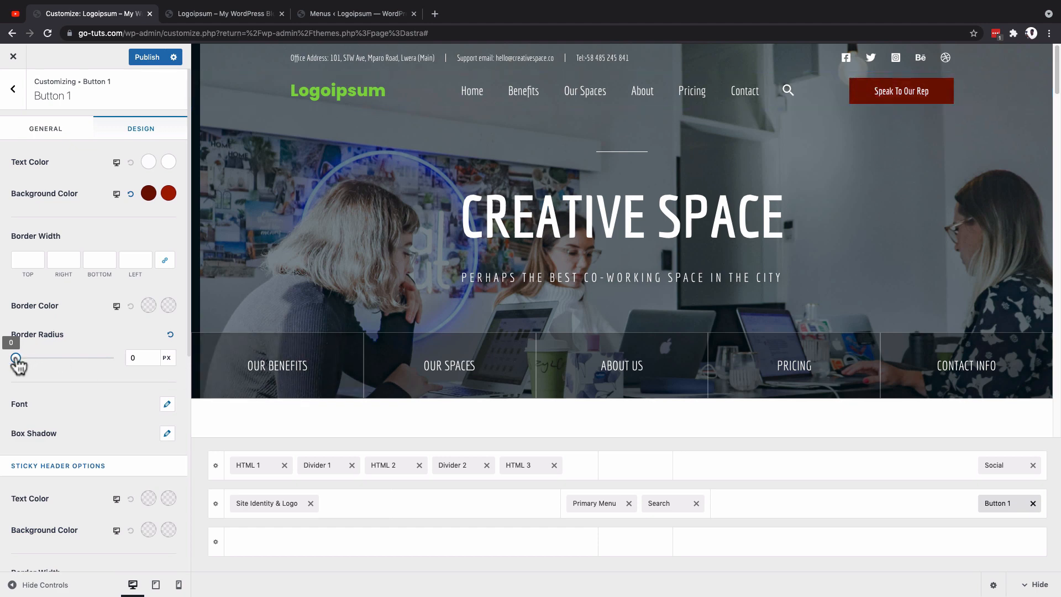
{"action": "left_click_drag", "start_coordinate": [21, 362], "coordinate": [528, 209]}
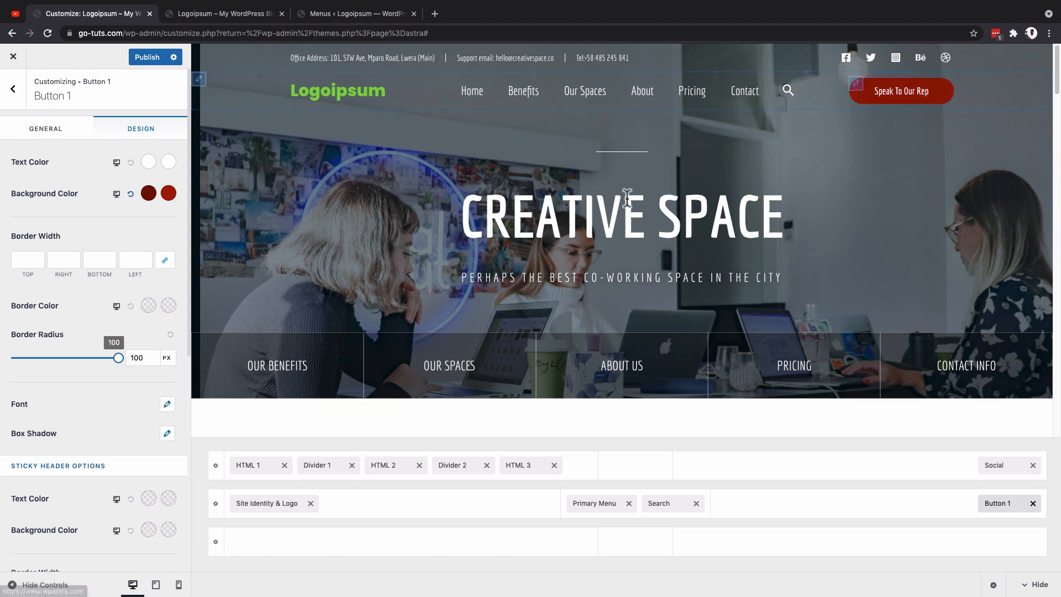
Step: Try a white border of width 1 on all sides of Button 1, and clear the border width and color again
{"action": "scroll", "coordinate": [136, 317], "scroll_direction": "down", "scroll_amount": 1}
{"action": "left_click", "coordinate": [26, 242]}
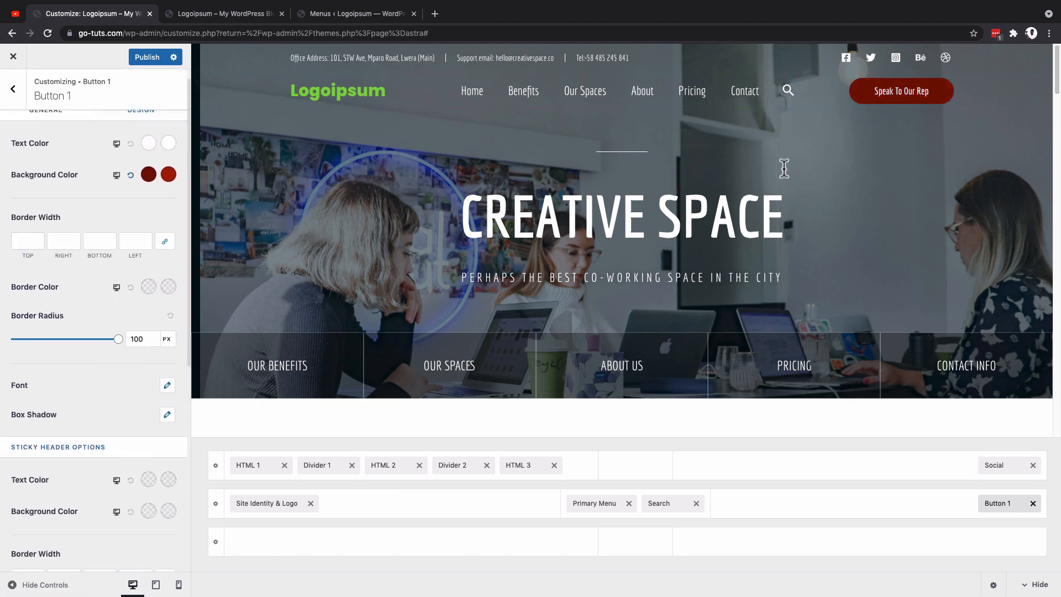
{"action": "left_click", "coordinate": [27, 242]}
{"action": "left_click", "coordinate": [148, 286]}
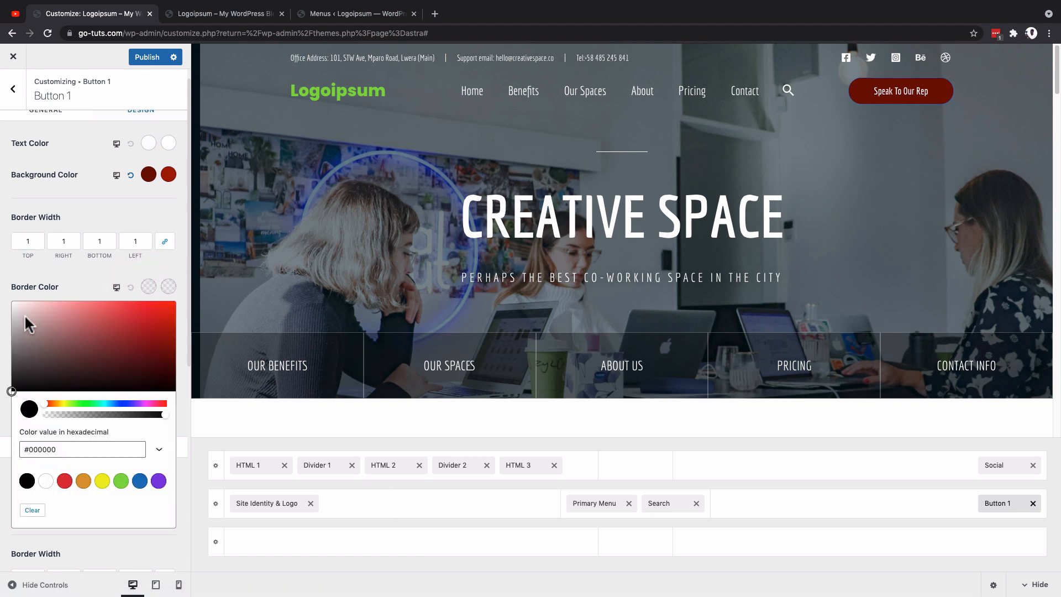
{"action": "left_click_drag", "start_coordinate": [25, 314], "coordinate": [7, 303]}
{"action": "left_click", "coordinate": [930, 135]}
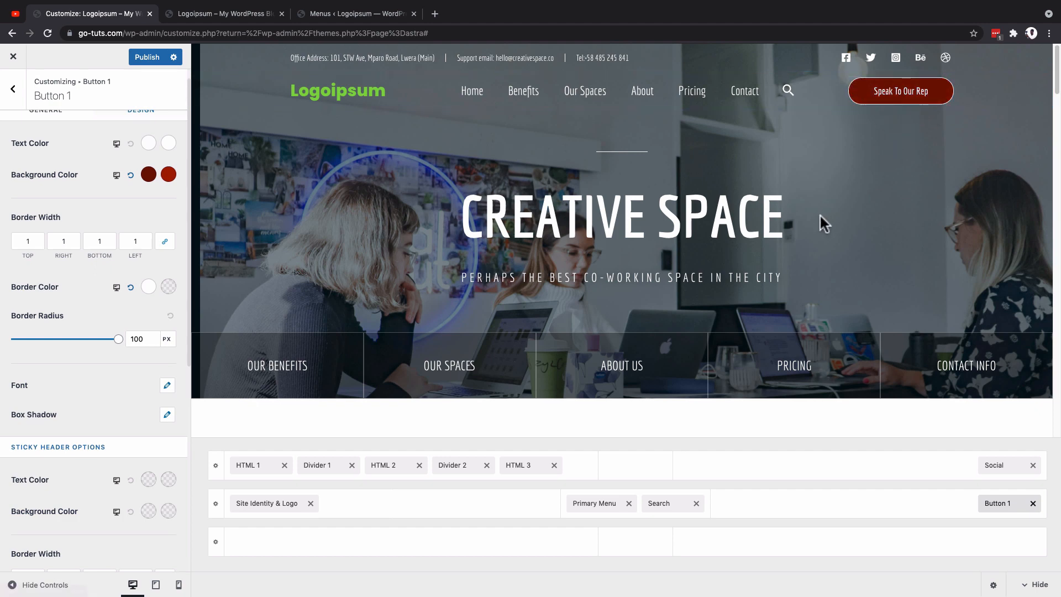
{"action": "left_click", "coordinate": [89, 242]}
{"action": "double_click", "coordinate": [88, 242]}
{"action": "key", "text": "BackSpace"}
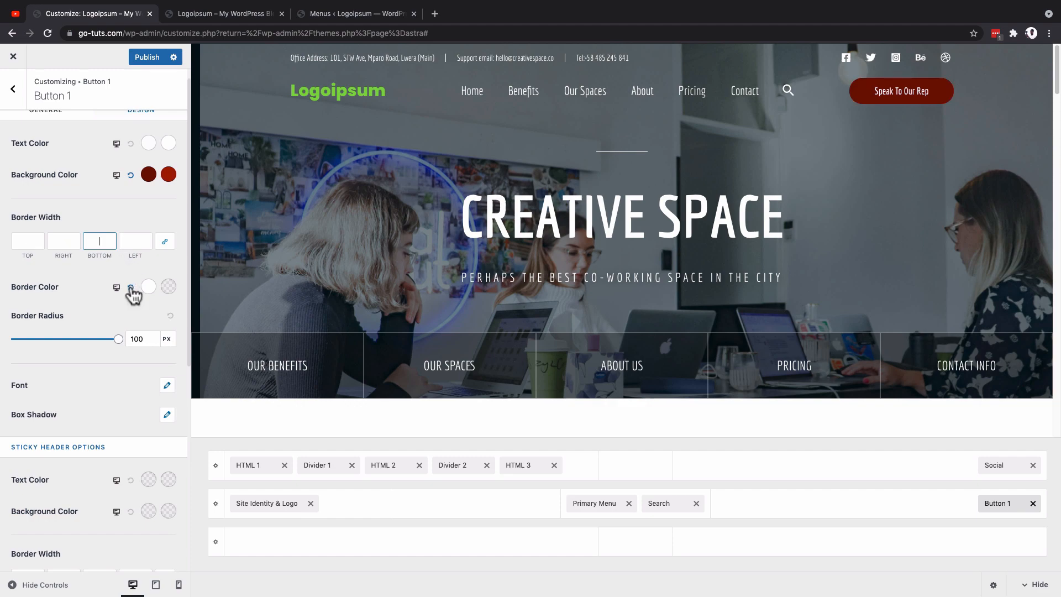
Step: Examine the button's appearance in both the transparent and the sticky header within the page preview
{"action": "scroll", "coordinate": [829, 237], "scroll_direction": "down", "scroll_amount": 3}
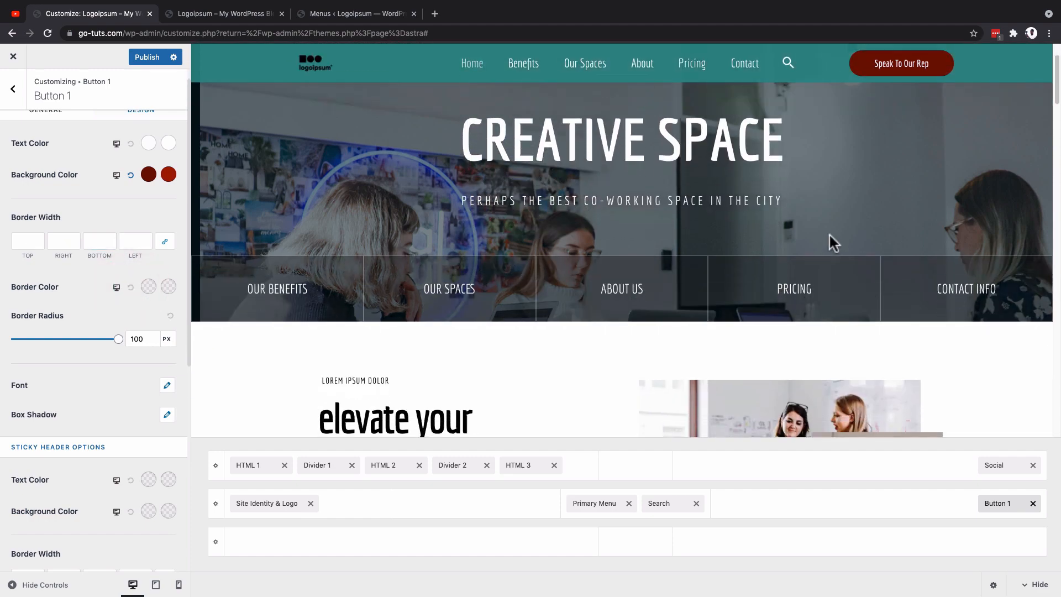
{"action": "scroll", "coordinate": [830, 235], "scroll_direction": "up", "scroll_amount": 2}
{"action": "scroll", "coordinate": [829, 234], "scroll_direction": "up", "scroll_amount": 1}
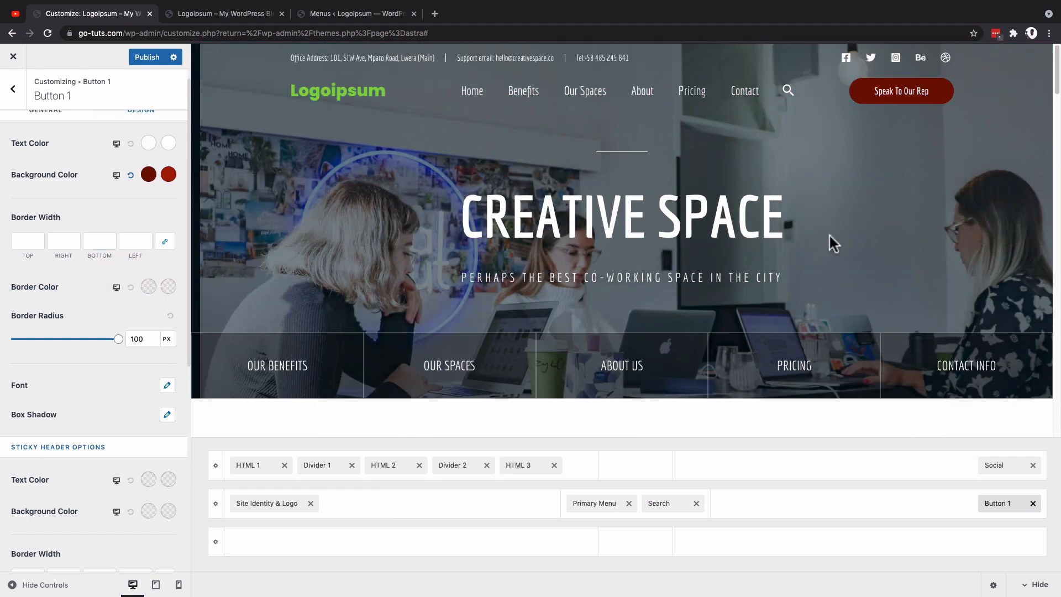
{"action": "scroll", "coordinate": [555, 250], "scroll_direction": "down", "scroll_amount": 3}
{"action": "scroll", "coordinate": [555, 246], "scroll_direction": "up", "scroll_amount": 3}
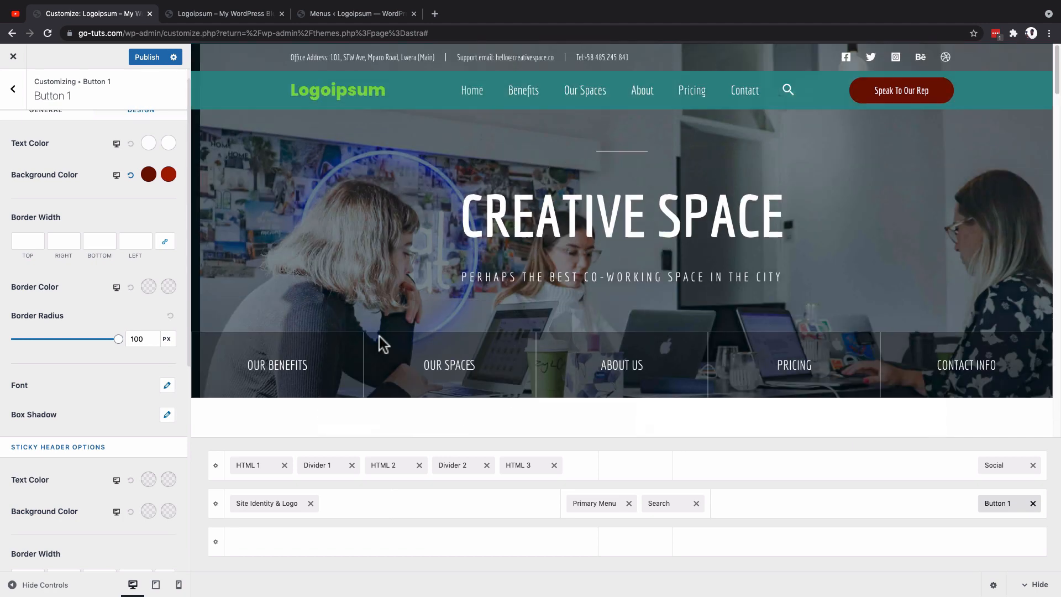
Step: In the Transparent Header settings, try disabling it on the complete website and limiting it to Desktop, restoring both options
{"action": "left_click", "coordinate": [13, 89]}
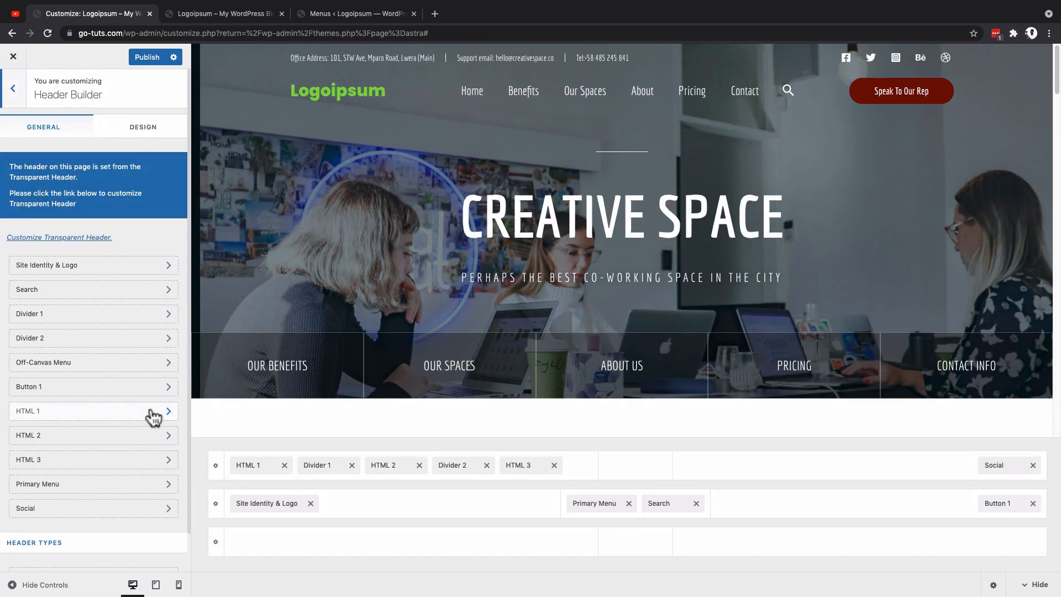
{"action": "scroll", "coordinate": [151, 410], "scroll_direction": "down", "scroll_amount": 2}
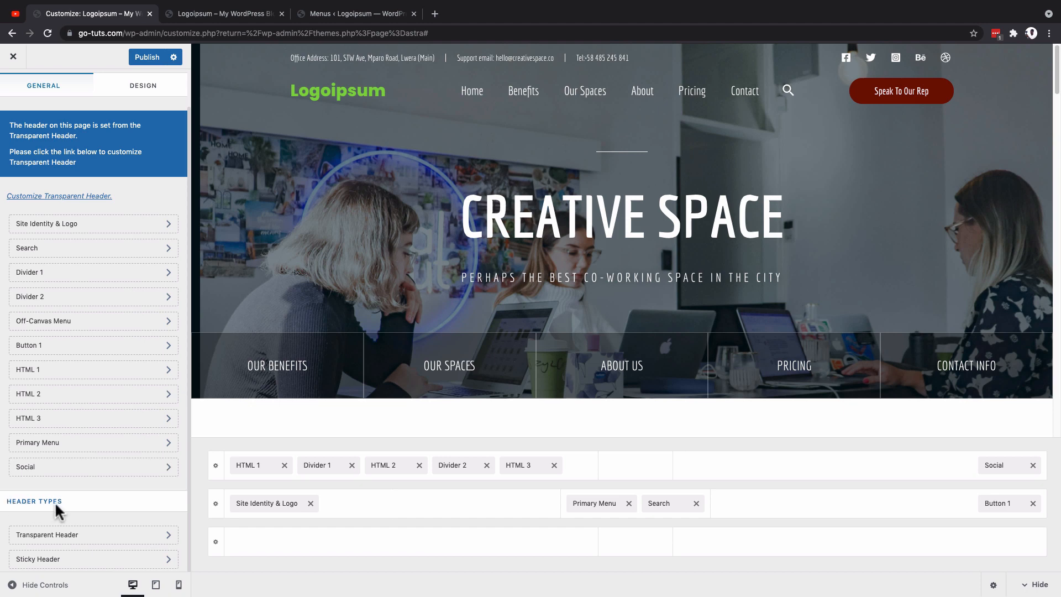
{"action": "left_click", "coordinate": [86, 536]}
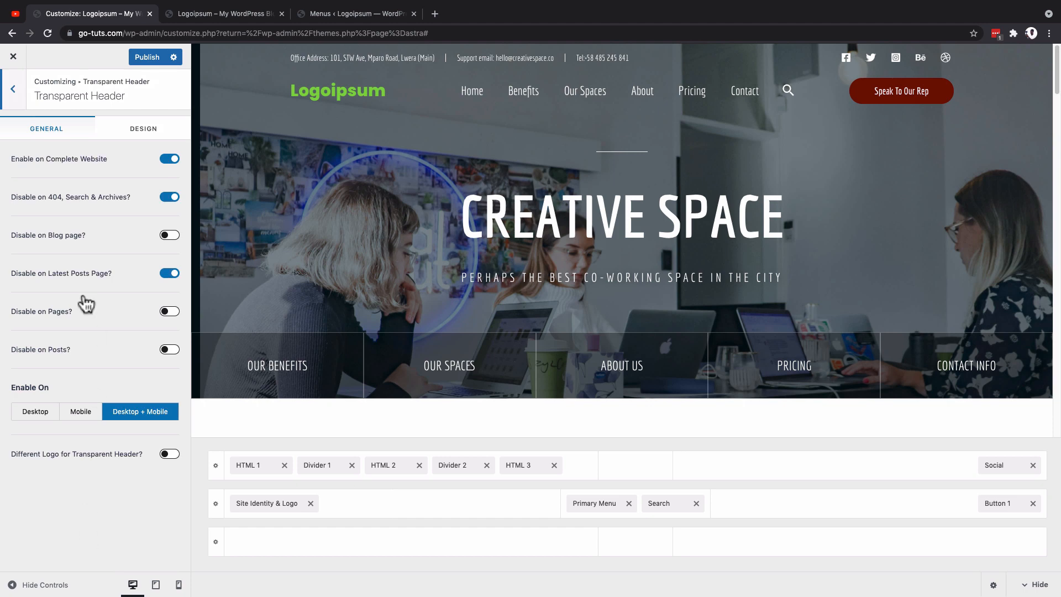
{"action": "left_click", "coordinate": [165, 161]}
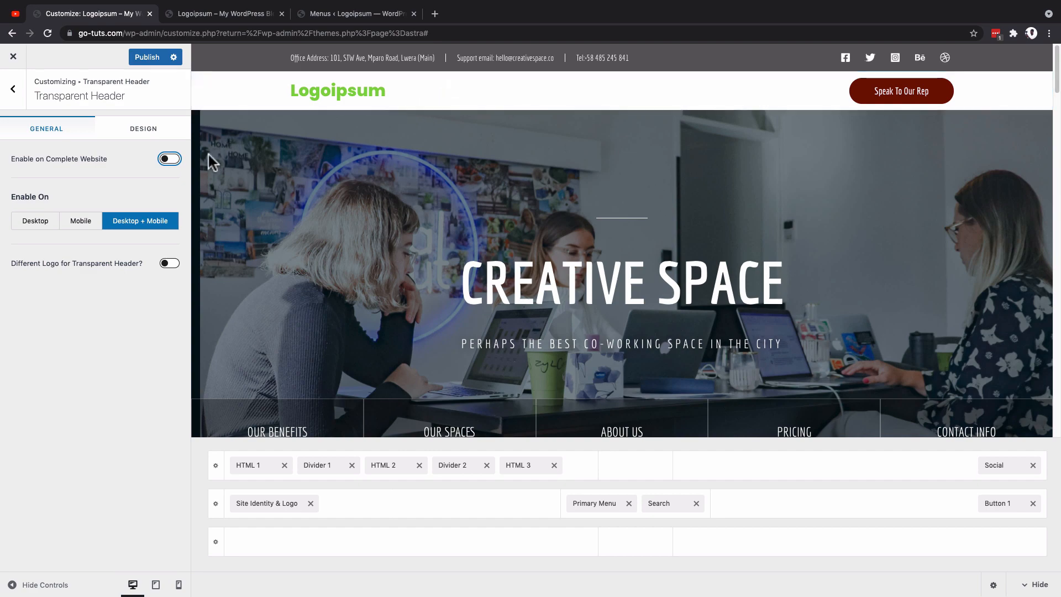
{"action": "left_click", "coordinate": [170, 160]}
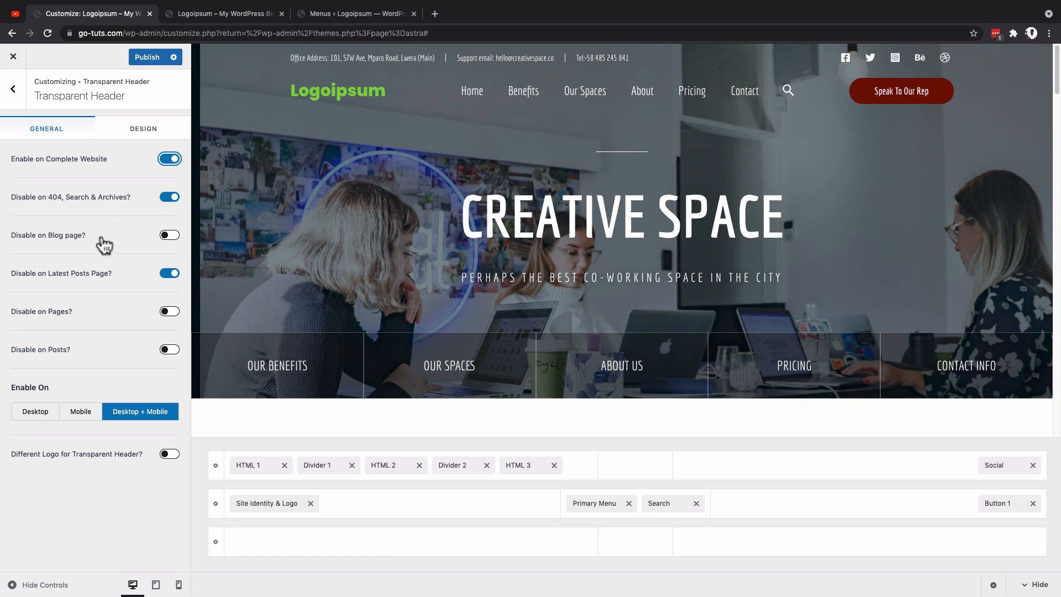
{"action": "left_click", "coordinate": [46, 412]}
{"action": "left_click", "coordinate": [145, 416]}
Step: Return to the Header Builder overview and open the Sticky Header settings
{"action": "left_click", "coordinate": [11, 95]}
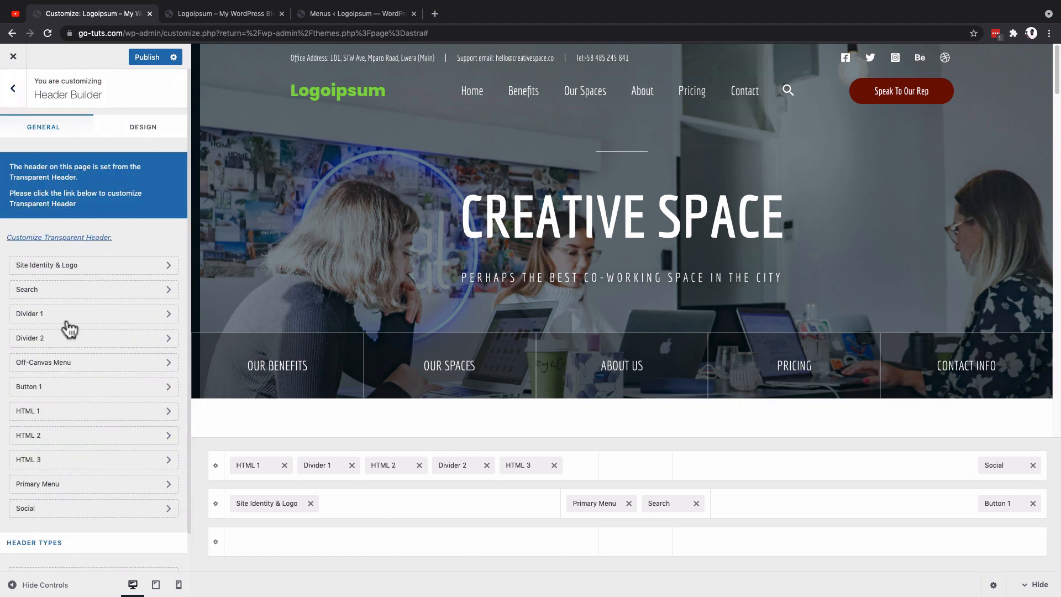
{"action": "scroll", "coordinate": [77, 421], "scroll_direction": "down", "scroll_amount": 2}
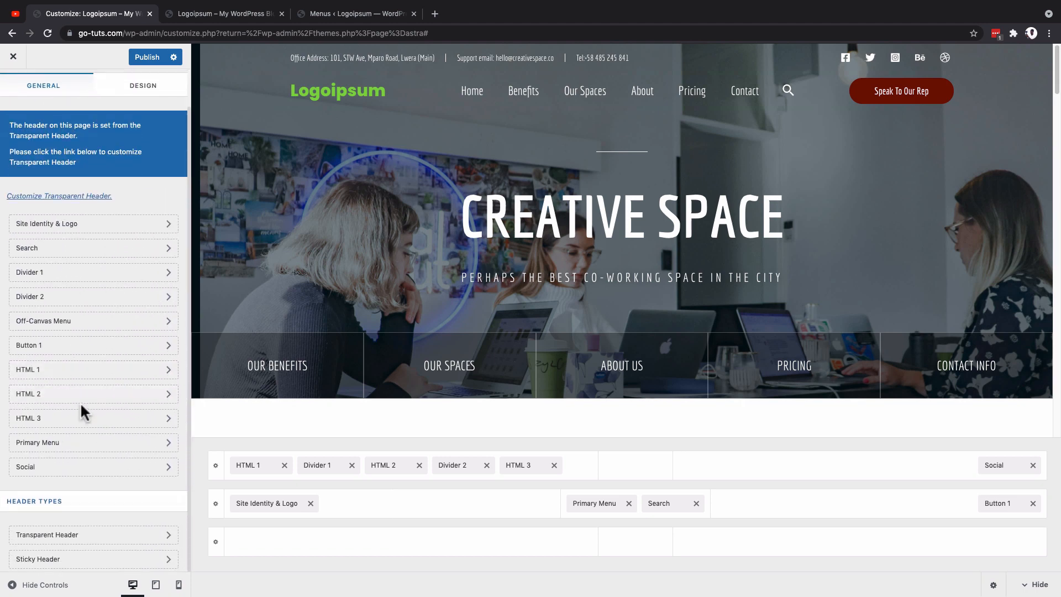
{"action": "left_click", "coordinate": [72, 561]}
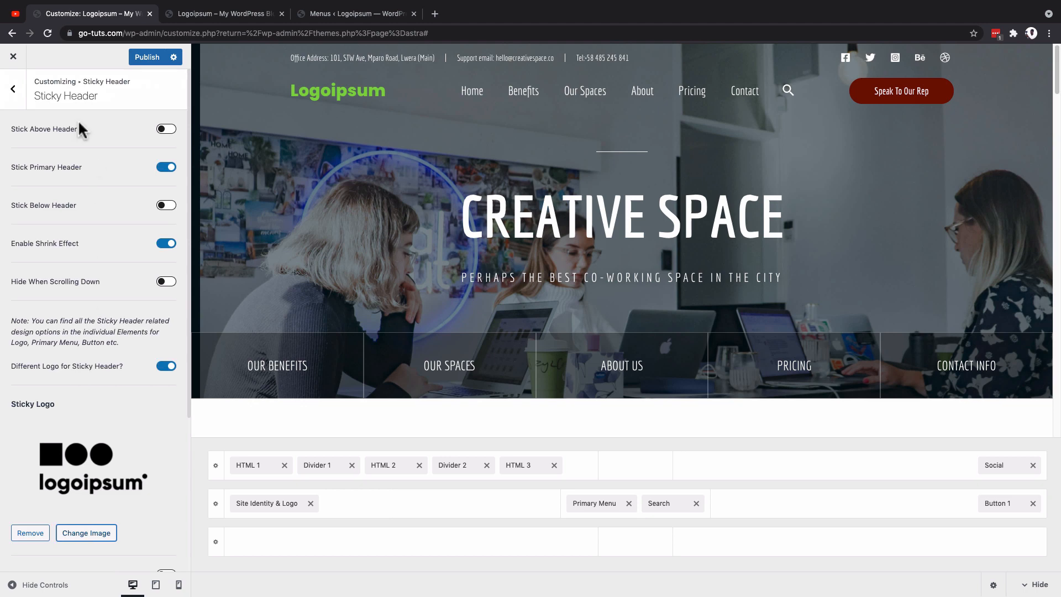
Step: Close the search overlay on the live site and check how the sticky header behaves on the home page
{"action": "mouse_move", "coordinate": [307, 11]}
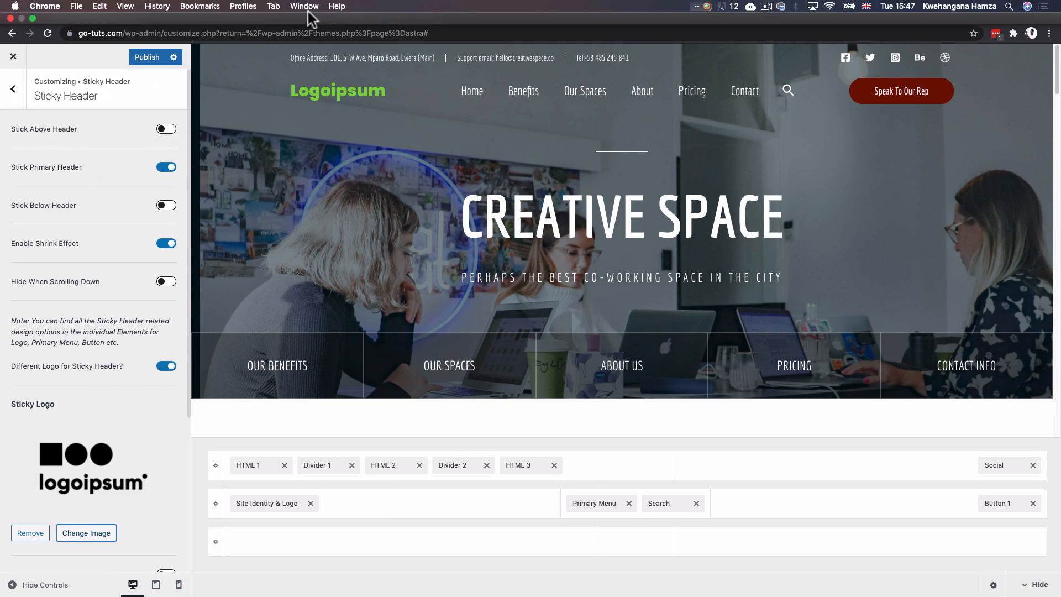
{"action": "left_click", "coordinate": [205, 35]}
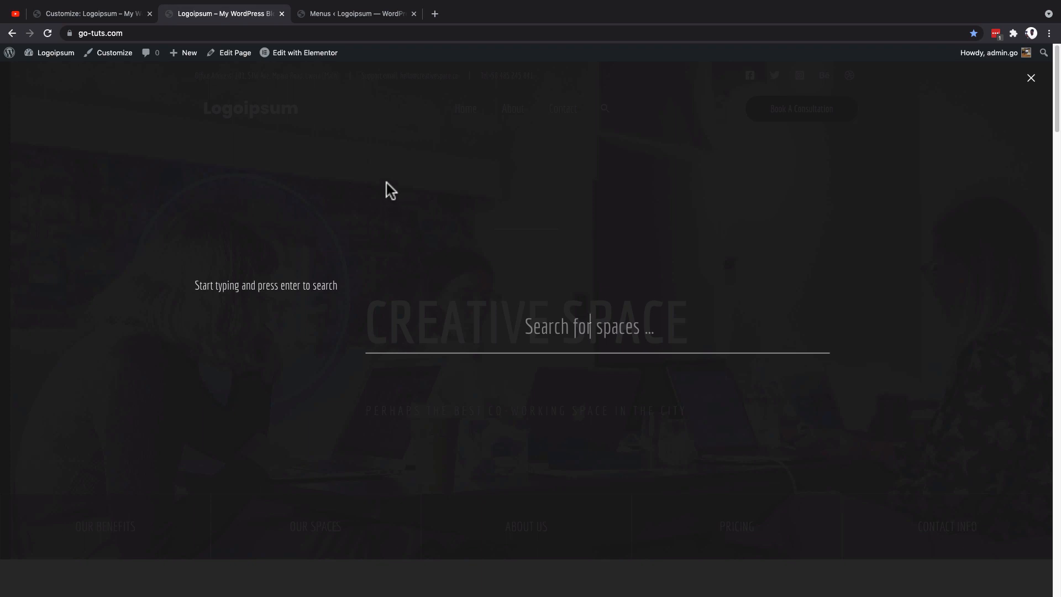
{"action": "left_click", "coordinate": [1030, 83]}
{"action": "scroll", "coordinate": [427, 182], "scroll_direction": "down", "scroll_amount": 2}
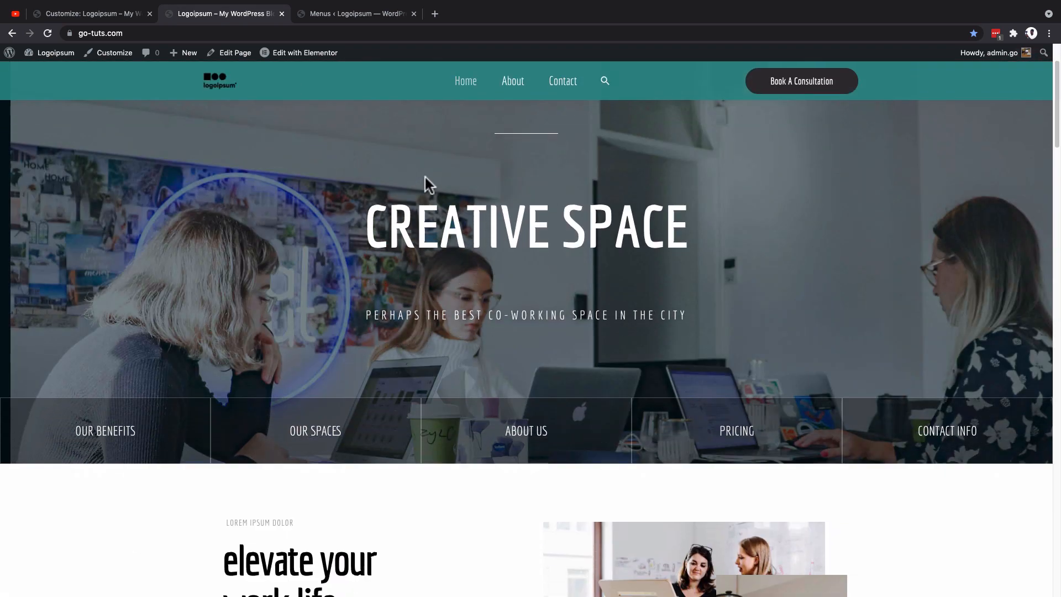
{"action": "scroll", "coordinate": [426, 177], "scroll_direction": "down", "scroll_amount": 5}
{"action": "scroll", "coordinate": [427, 171], "scroll_direction": "up", "scroll_amount": 7}
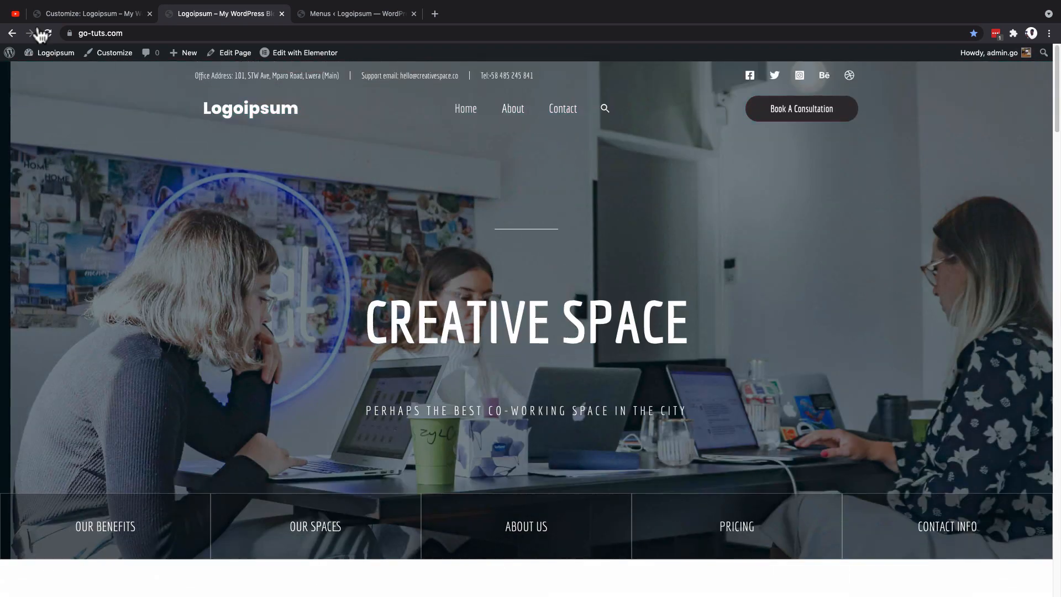
Step: Return to the Customizer and enable Stick Above Header in the Sticky Header settings
{"action": "left_click", "coordinate": [77, 13]}
{"action": "left_click", "coordinate": [168, 129]}
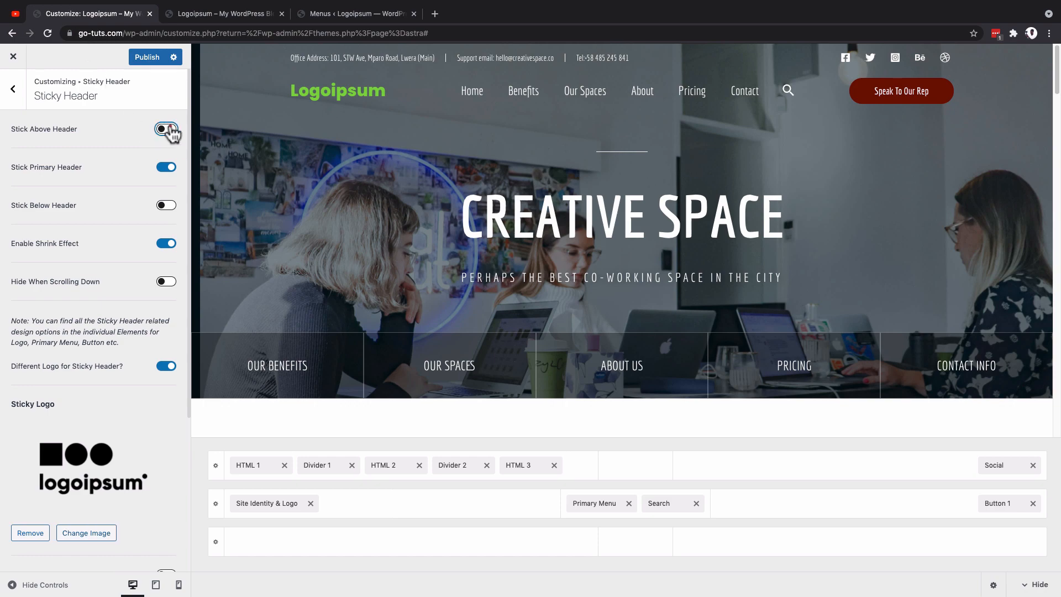
{"action": "left_click", "coordinate": [168, 129]}
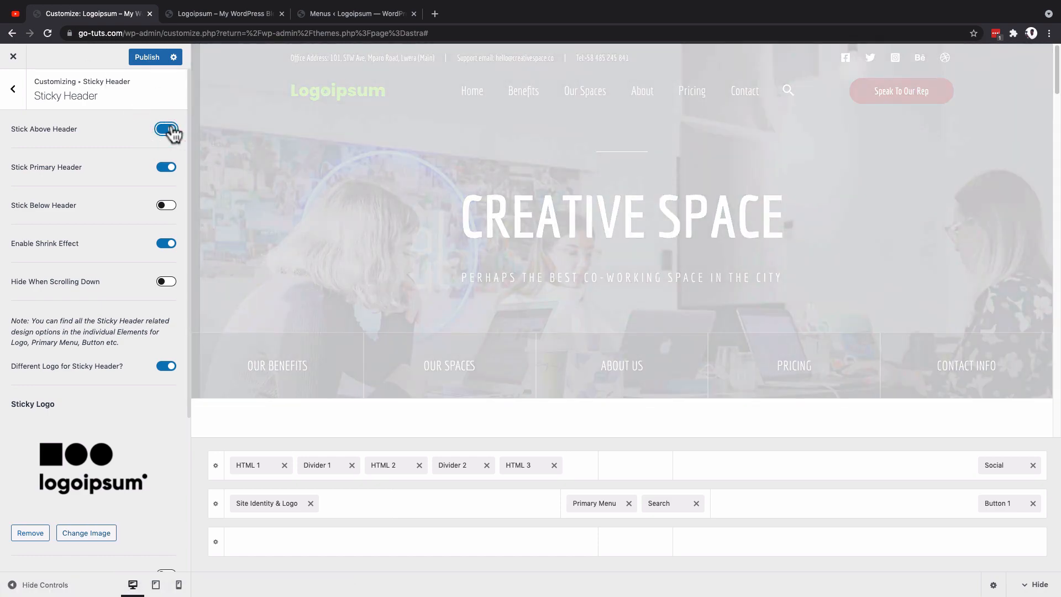
Step: Test the sticky above header by scrolling the preview and disable Stick Above Header
{"action": "scroll", "coordinate": [434, 171], "scroll_direction": "down", "scroll_amount": 3}
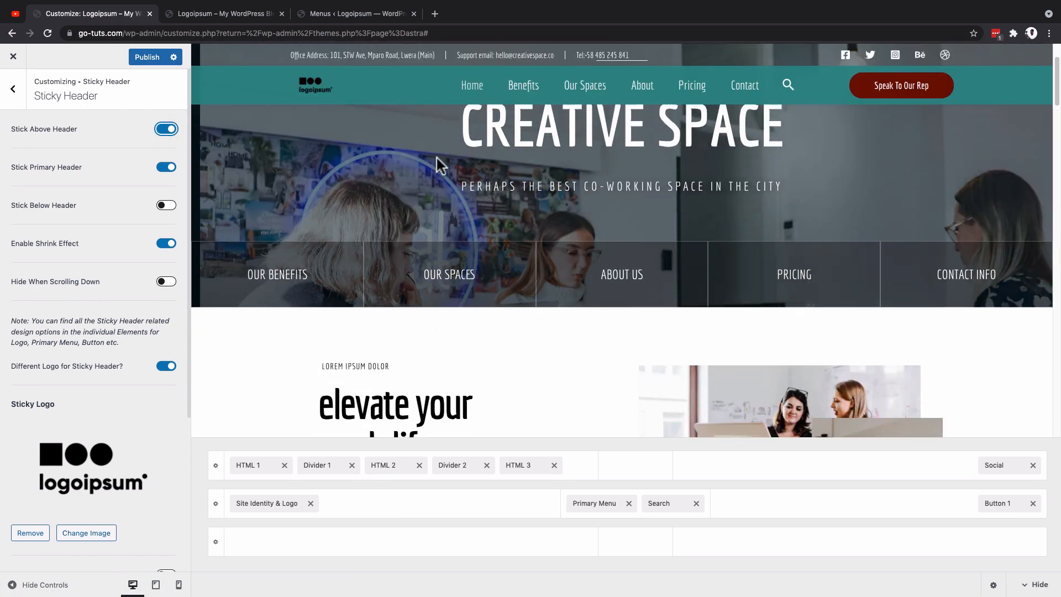
{"action": "scroll", "coordinate": [437, 157], "scroll_direction": "down", "scroll_amount": 4}
{"action": "scroll", "coordinate": [436, 154], "scroll_direction": "up", "scroll_amount": 5}
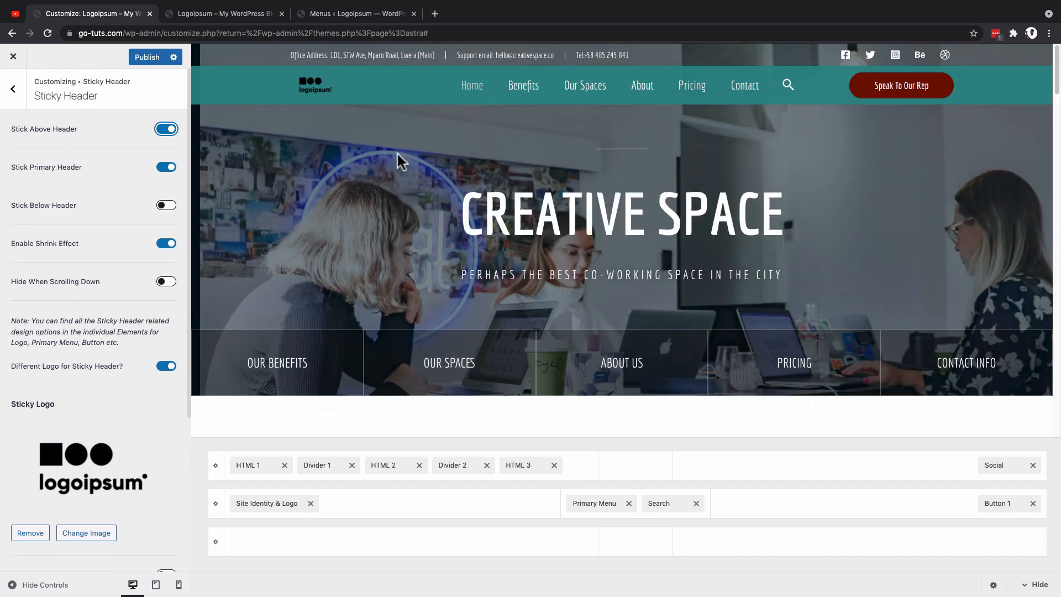
{"action": "left_click", "coordinate": [163, 133]}
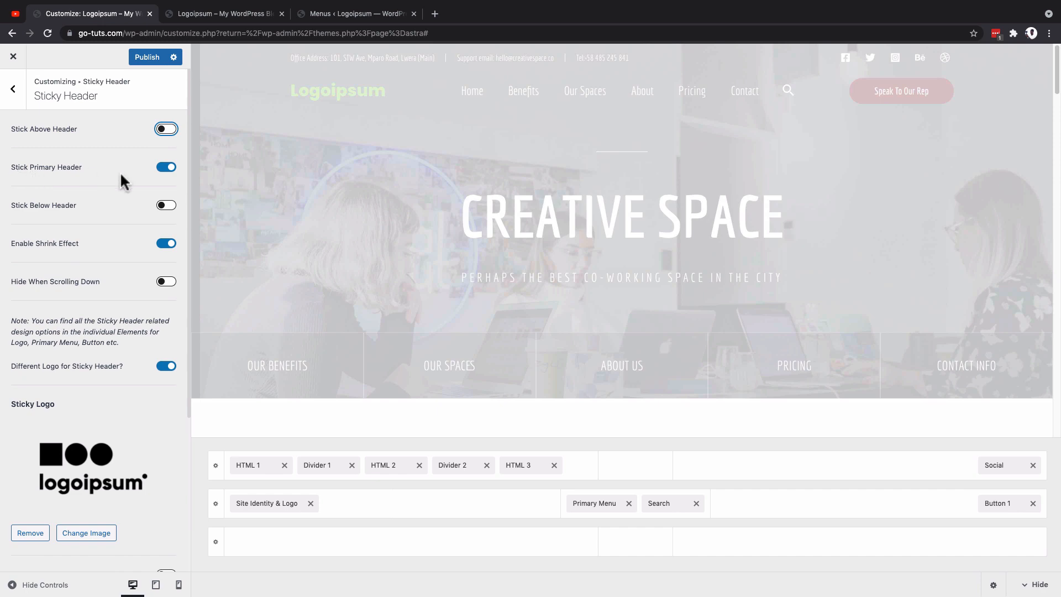
Step: Compare with the live site how the sticky primary header shrinks while the home page scrolls
{"action": "key", "text": "ctrl+Tab"}
{"action": "scroll", "coordinate": [337, 195], "scroll_direction": "down", "scroll_amount": 4}
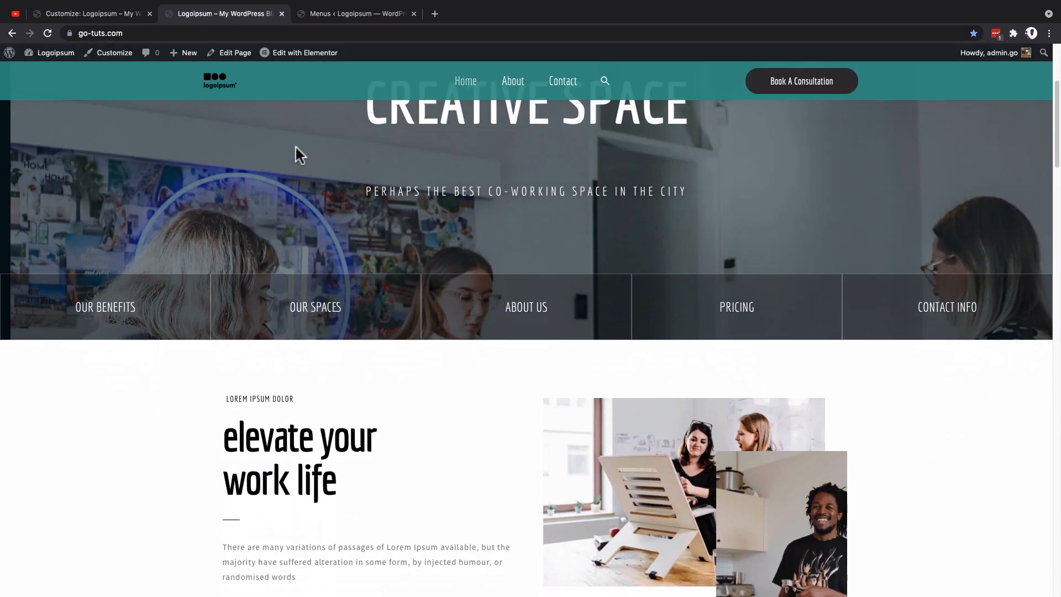
{"action": "left_click", "coordinate": [88, 19]}
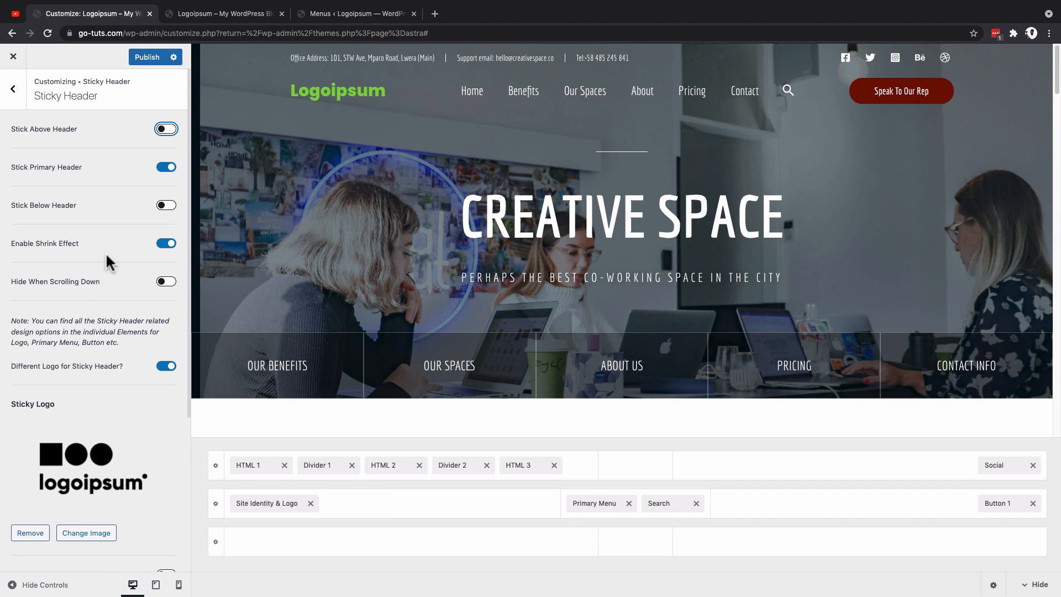
{"action": "key", "text": "ctrl+Tab"}
{"action": "scroll", "coordinate": [383, 217], "scroll_direction": "down", "scroll_amount": 2}
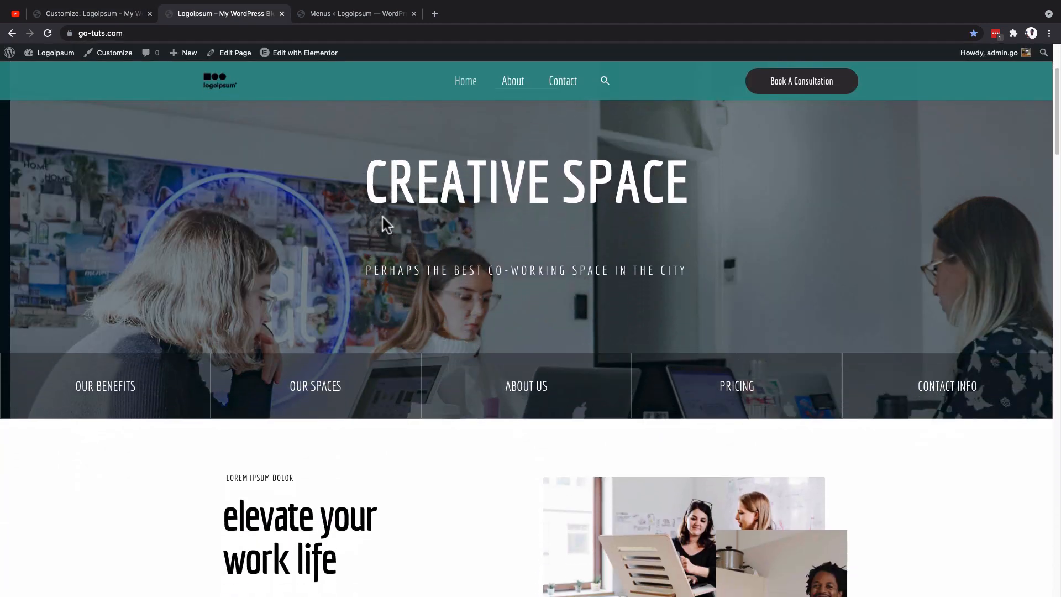
Step: Return to the Customizer, enable Hide When Scrolling Down for the sticky header, and test it by scrolling the preview both ways
{"action": "left_click", "coordinate": [65, 20]}
{"action": "left_click", "coordinate": [166, 281]}
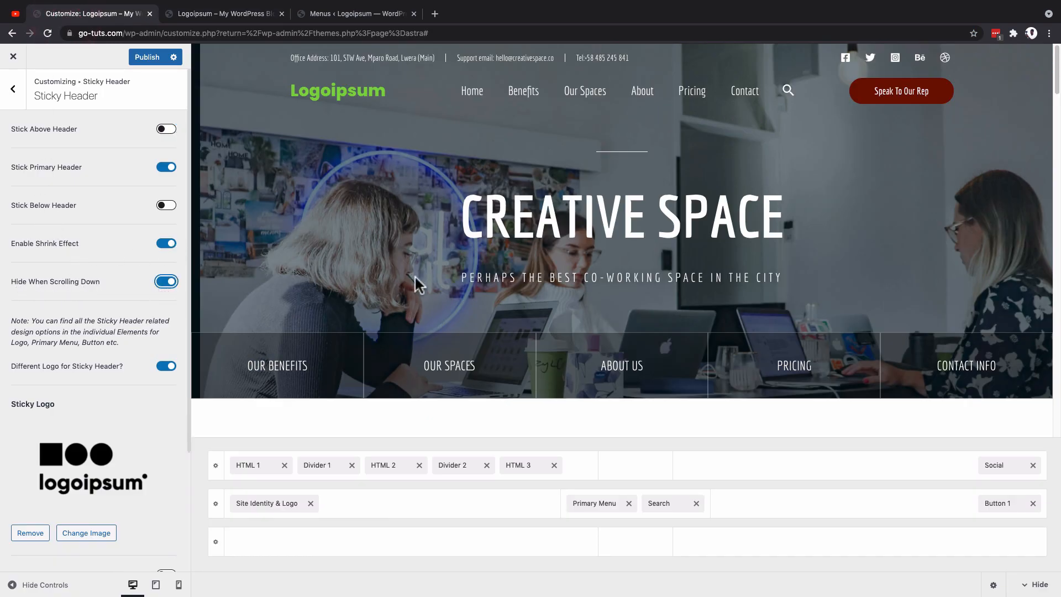
{"action": "scroll", "coordinate": [413, 272], "scroll_direction": "down", "scroll_amount": 6}
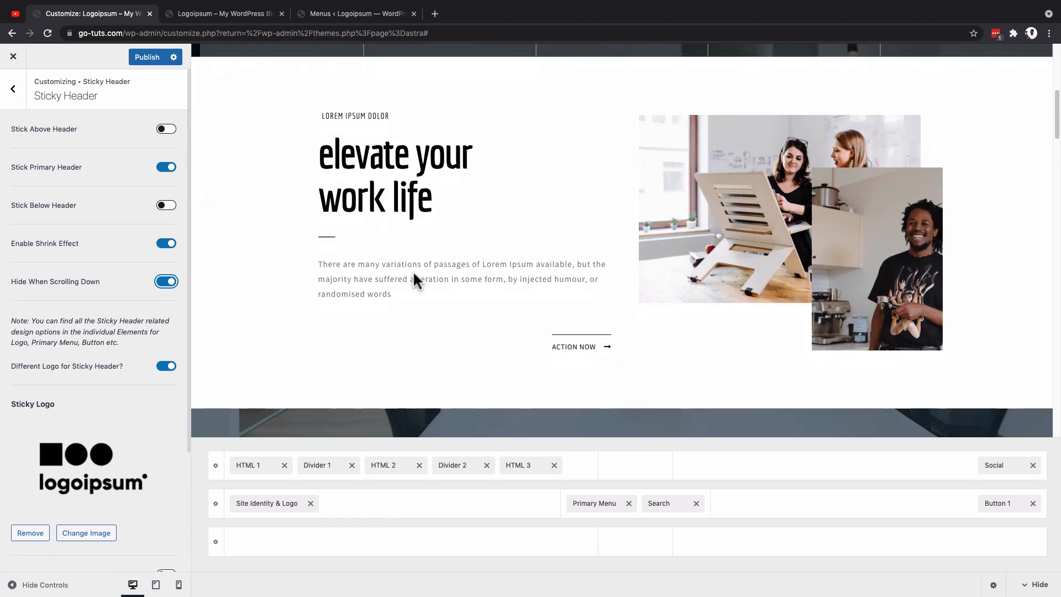
{"action": "scroll", "coordinate": [413, 272], "scroll_direction": "down", "scroll_amount": 10}
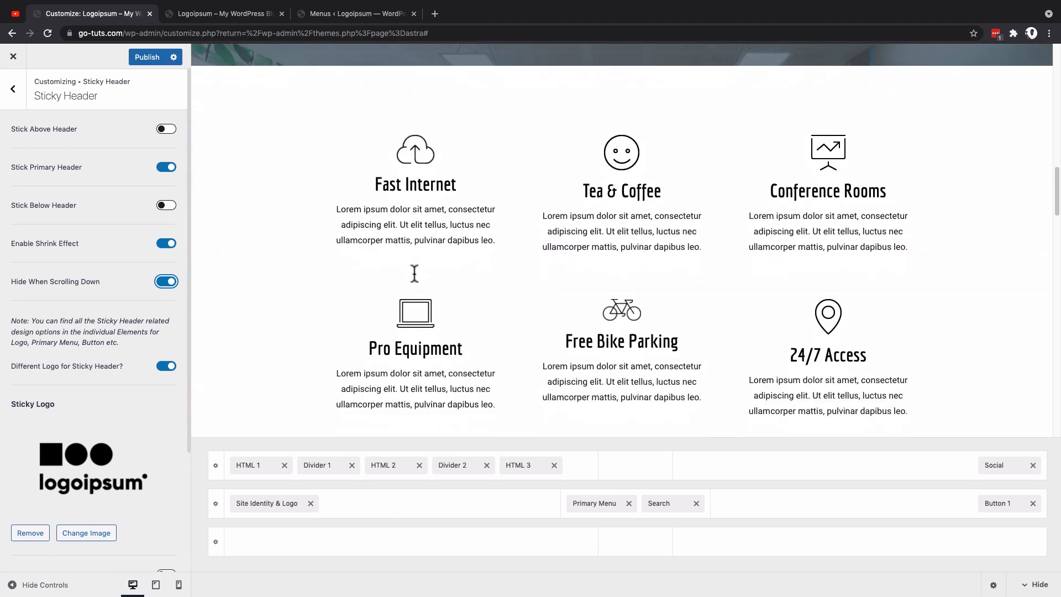
{"action": "scroll", "coordinate": [413, 270], "scroll_direction": "up", "scroll_amount": 5}
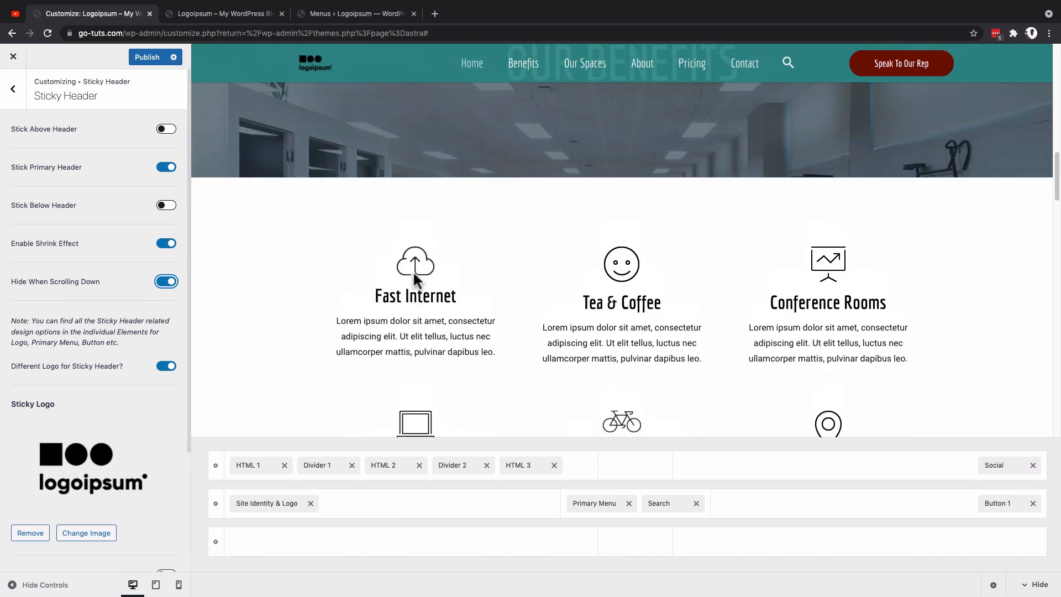
{"action": "scroll", "coordinate": [414, 273], "scroll_direction": "up", "scroll_amount": 8}
{"action": "scroll", "coordinate": [111, 269], "scroll_direction": "down", "scroll_amount": 3}
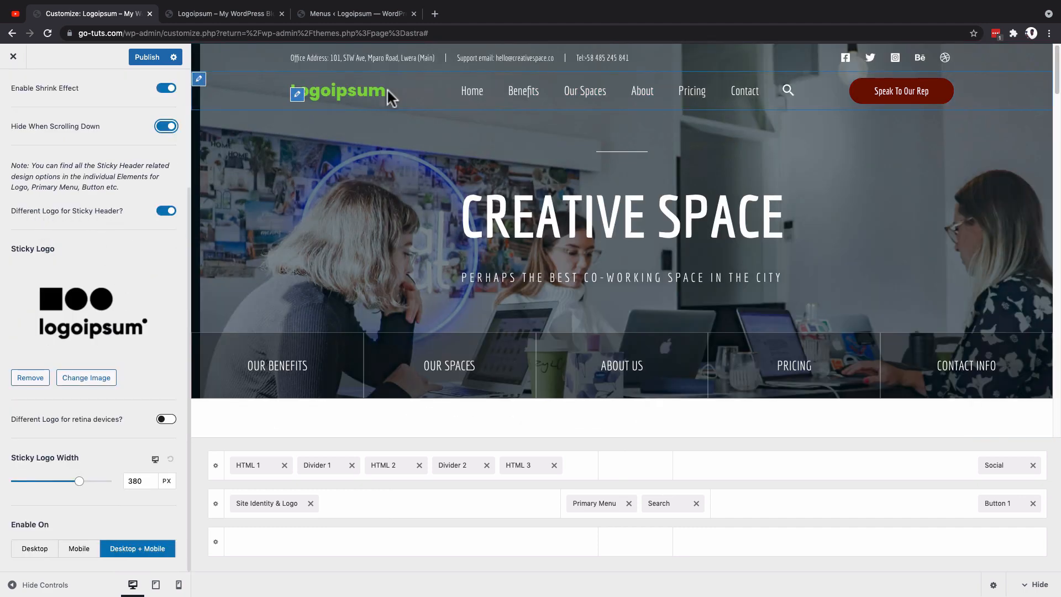
{"action": "scroll", "coordinate": [360, 275], "scroll_direction": "down", "scroll_amount": 10}
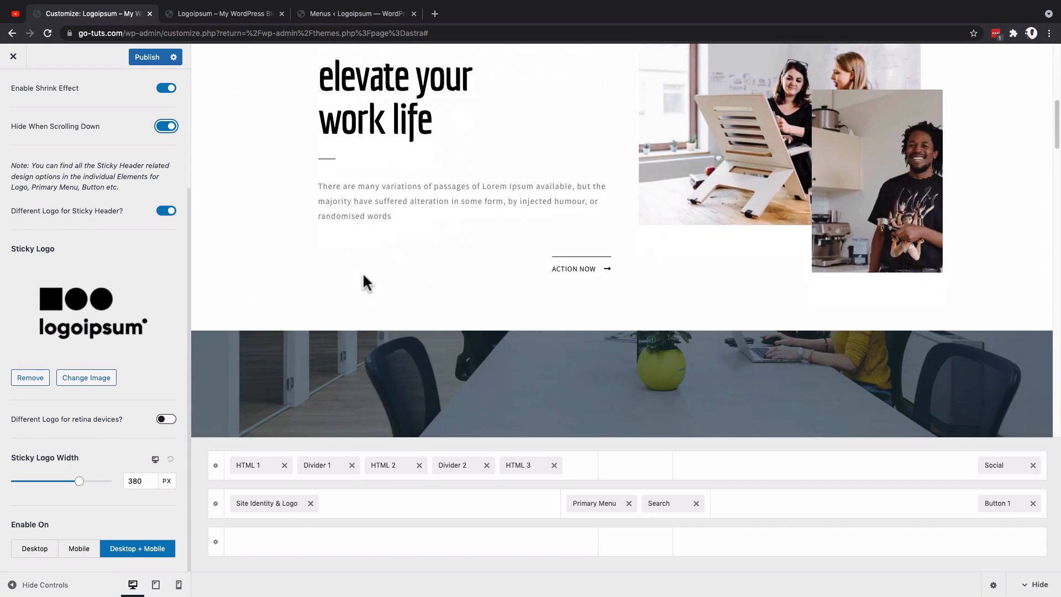
{"action": "scroll", "coordinate": [363, 271], "scroll_direction": "up", "scroll_amount": 3}
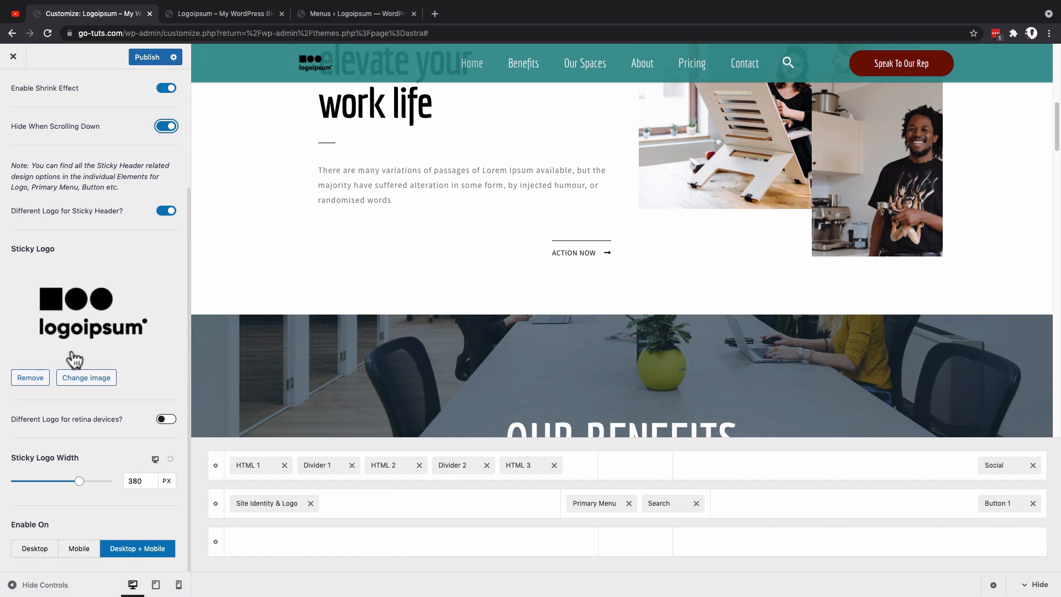
Step: View the available sticky logo images without choosing one, and adjust the Sticky Logo Width to about 325 px
{"action": "left_click", "coordinate": [91, 378]}
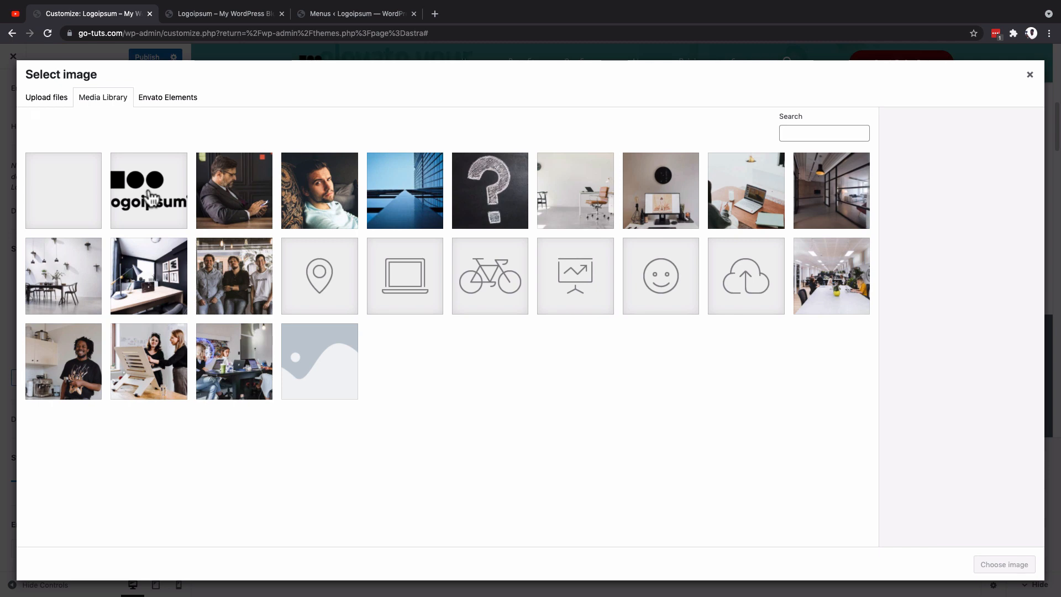
{"action": "left_click", "coordinate": [1030, 78]}
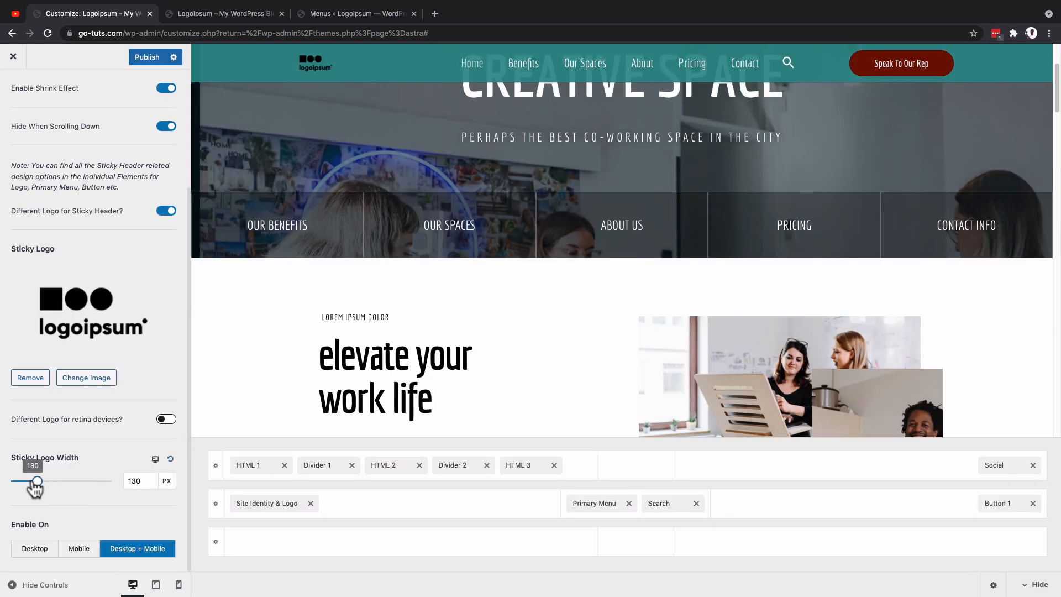
{"action": "left_click_drag", "start_coordinate": [34, 488], "coordinate": [74, 490]}
{"action": "left_click", "coordinate": [138, 481]}
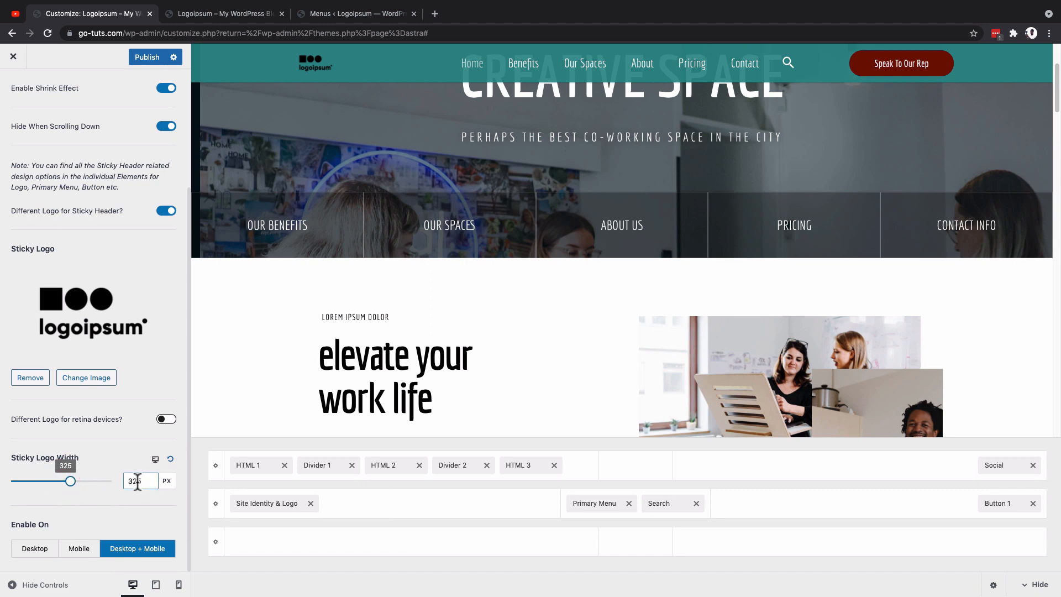
{"action": "left_click", "coordinate": [149, 481]}
Step: Open the settings of the Primary Header row
{"action": "scroll", "coordinate": [124, 310], "scroll_direction": "up", "scroll_amount": 3}
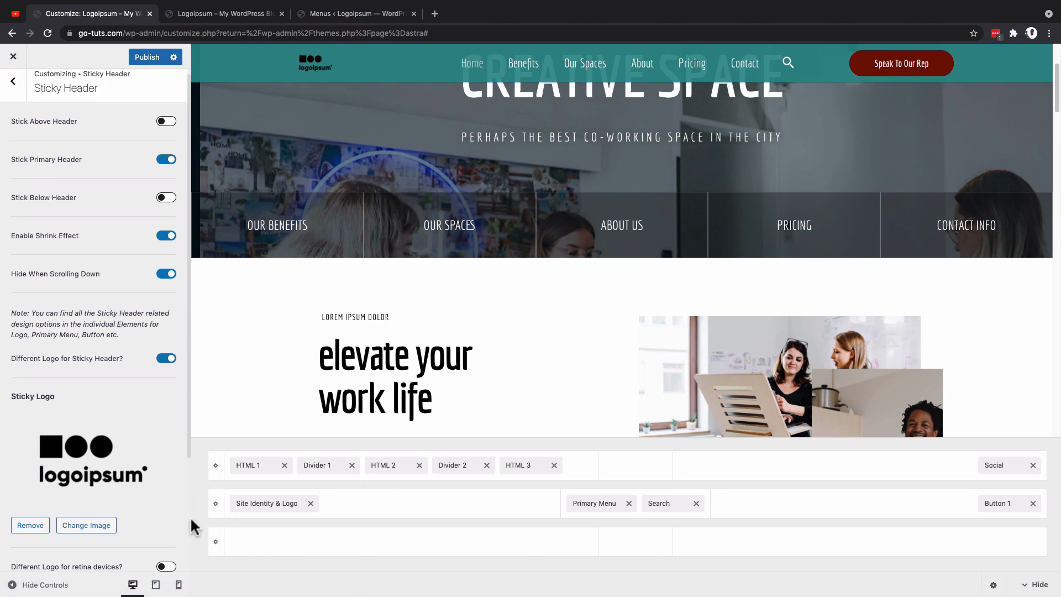
{"action": "left_click", "coordinate": [216, 505]}
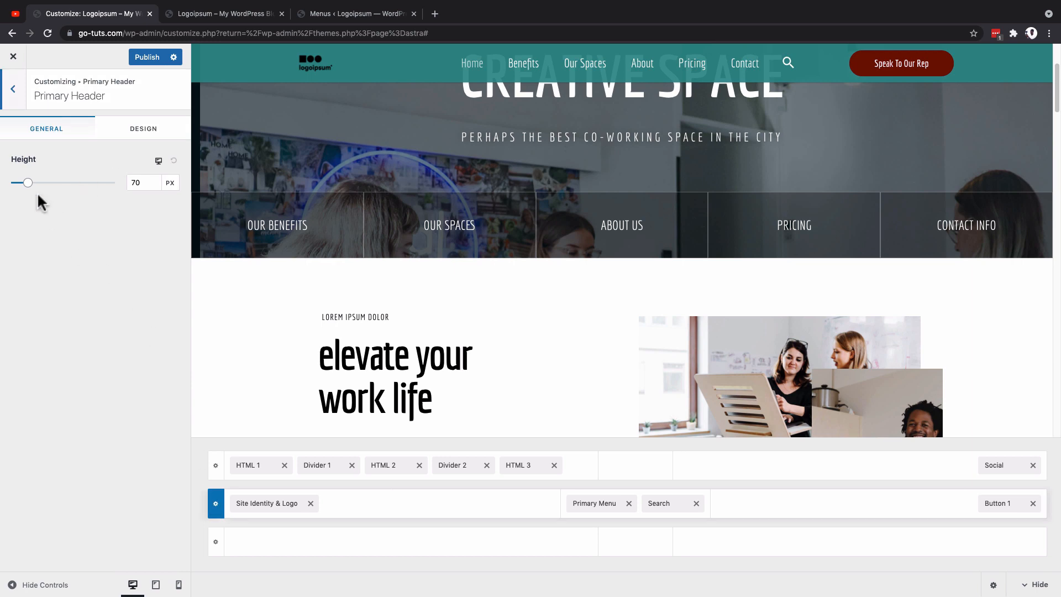
Step: Try Primary Header heights of 100 px and 200 px, and restore the height to 70 px
{"action": "left_click_drag", "start_coordinate": [145, 182], "coordinate": [116, 191]}
{"action": "type", "text": "100"}
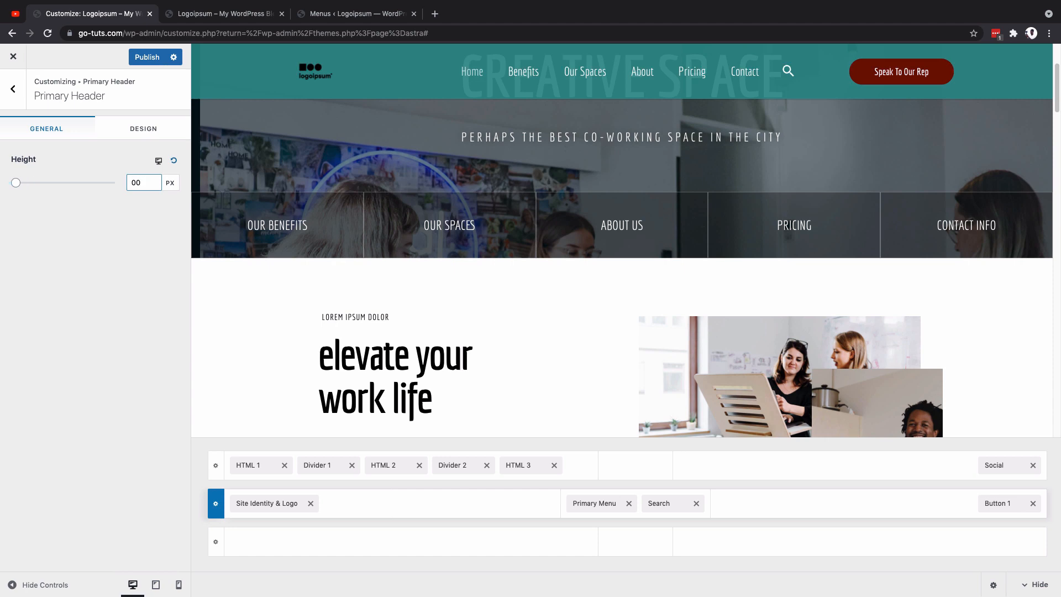
{"action": "type", "text": "2"}
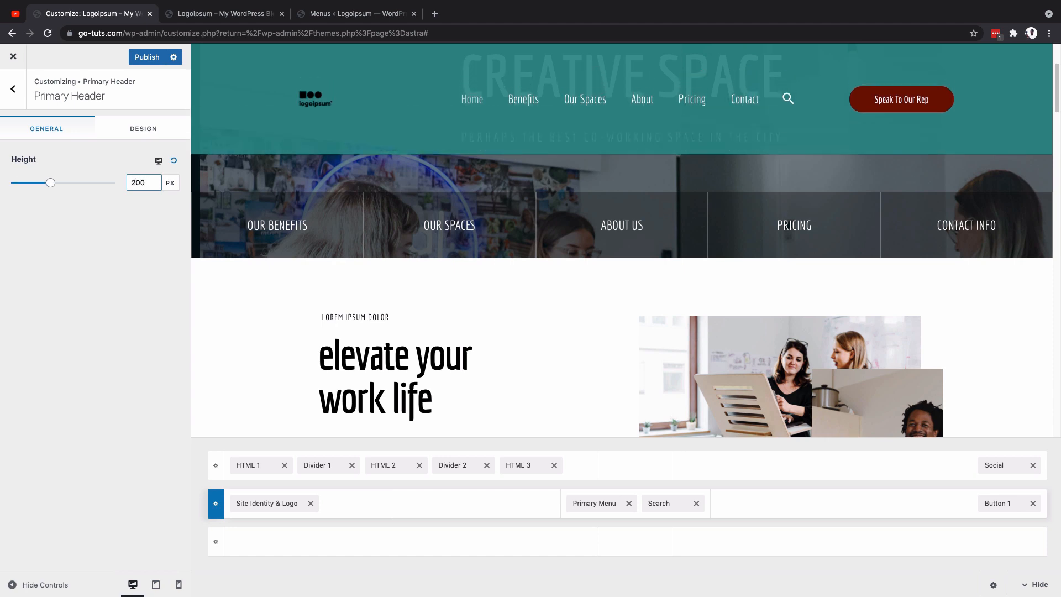
{"action": "left_click_drag", "start_coordinate": [154, 182], "coordinate": [107, 182]}
{"action": "type", "text": "70"}
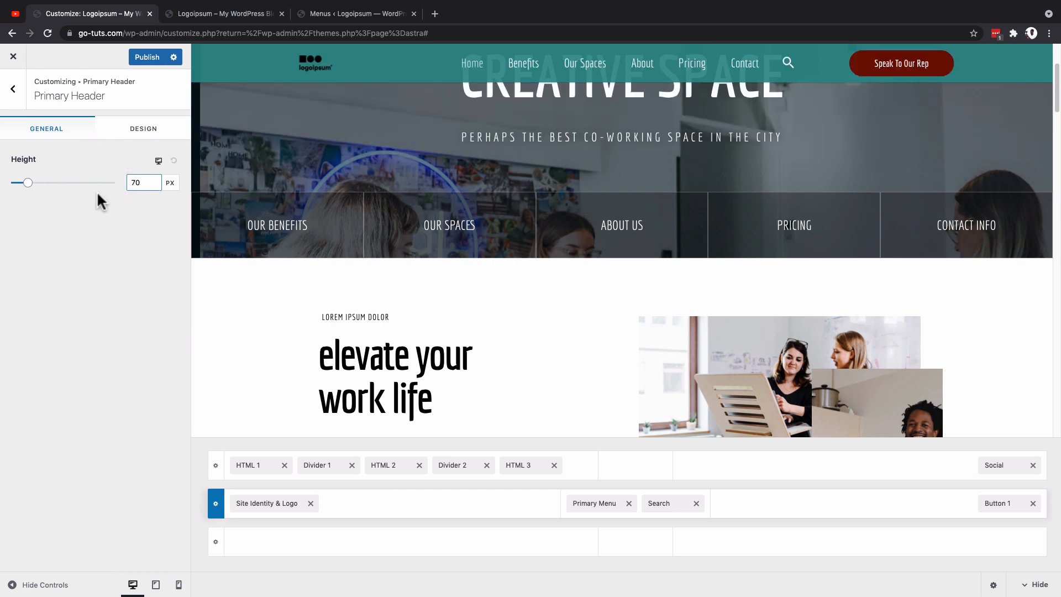
Step: Try a 1 px bottom border on the Primary Header and experiment with its border color in the design settings
{"action": "left_click", "coordinate": [140, 133]}
{"action": "left_click_drag", "start_coordinate": [18, 185], "coordinate": [25, 184]}
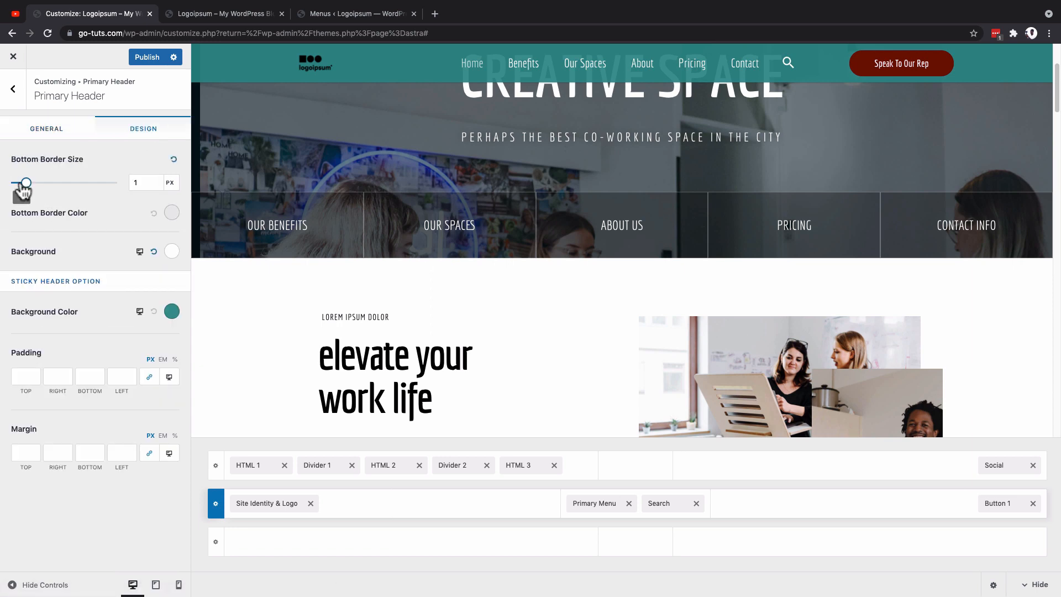
{"action": "left_click", "coordinate": [172, 213]}
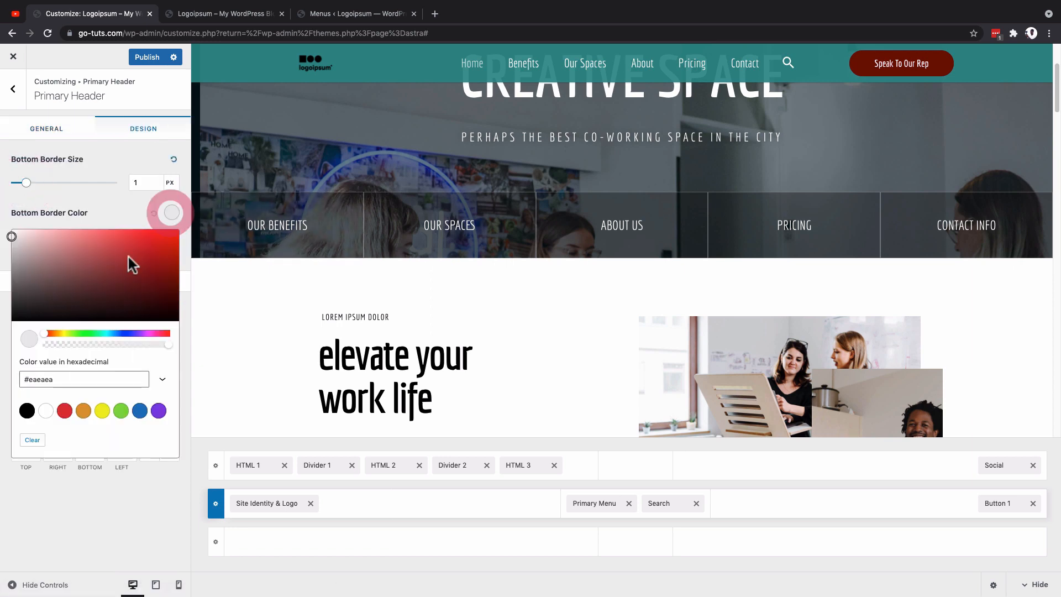
{"action": "left_click_drag", "start_coordinate": [15, 247], "coordinate": [11, 237]}
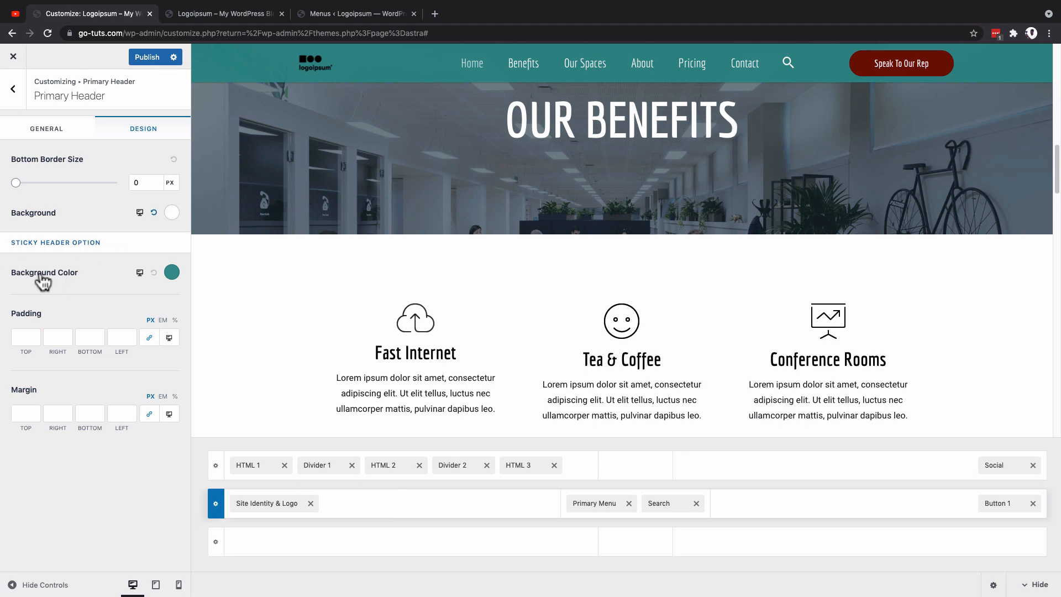
Step: Set the Primary Header's sticky background color to gray, RGB 166, 166, 166 with 0.92 opacity, and check it in the scrolled preview
{"action": "left_click", "coordinate": [173, 273]}
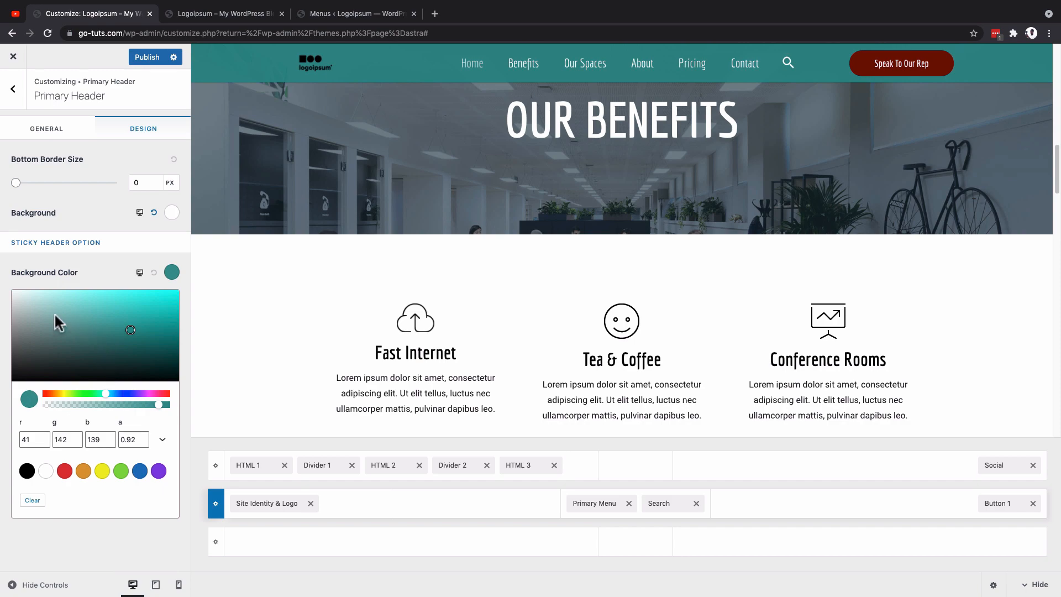
{"action": "left_click_drag", "start_coordinate": [22, 318], "coordinate": [8, 324]}
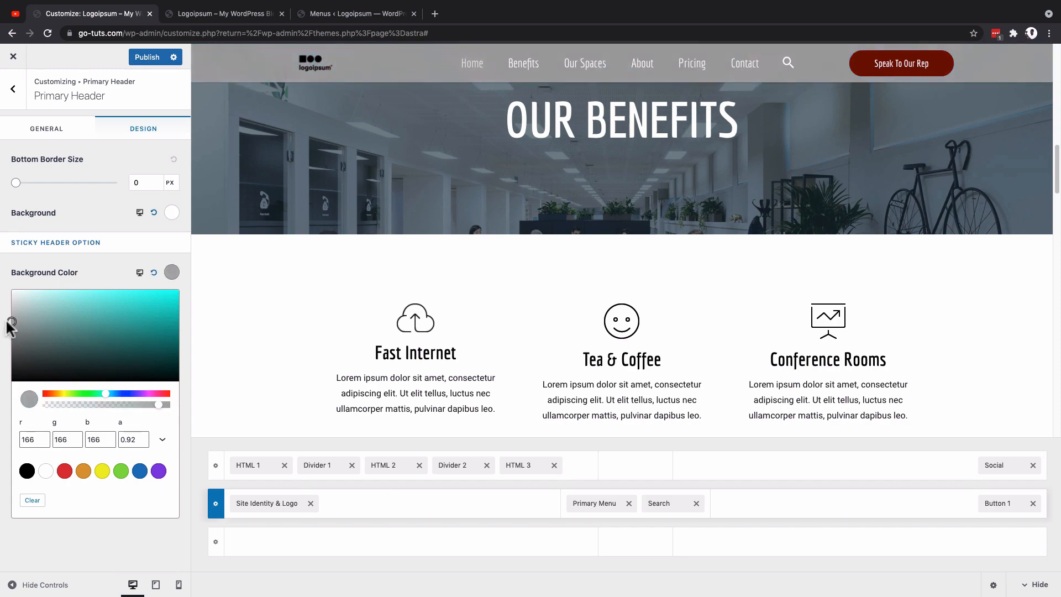
{"action": "left_click", "coordinate": [9, 323]}
{"action": "scroll", "coordinate": [526, 307], "scroll_direction": "down", "scroll_amount": 6}
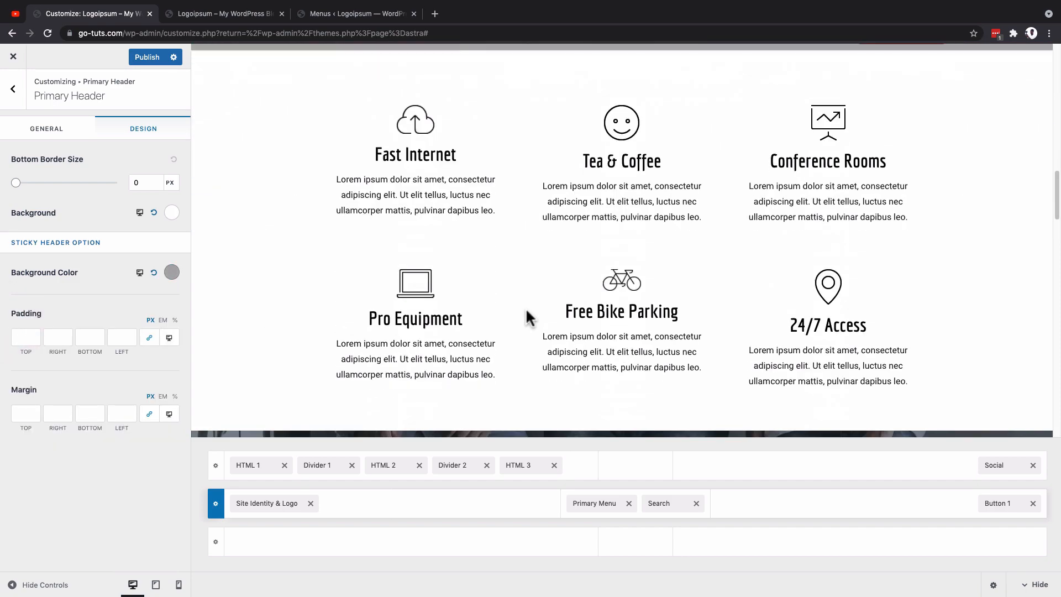
{"action": "scroll", "coordinate": [526, 307], "scroll_direction": "up", "scroll_amount": 10}
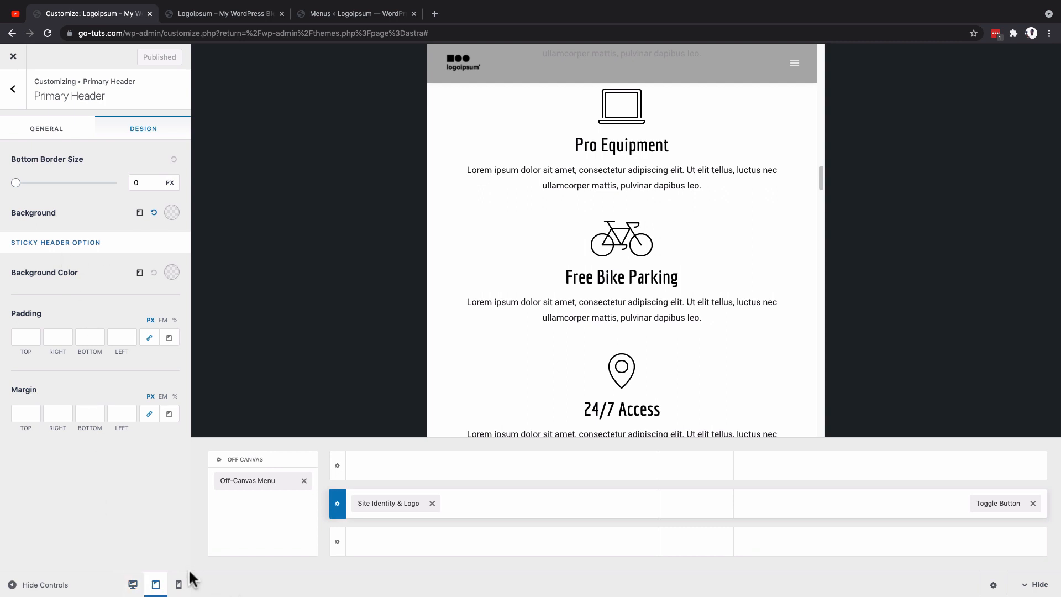
Step: Set the sticky header background color for the mobile view to red, #fe0000
{"action": "left_click", "coordinate": [178, 585]}
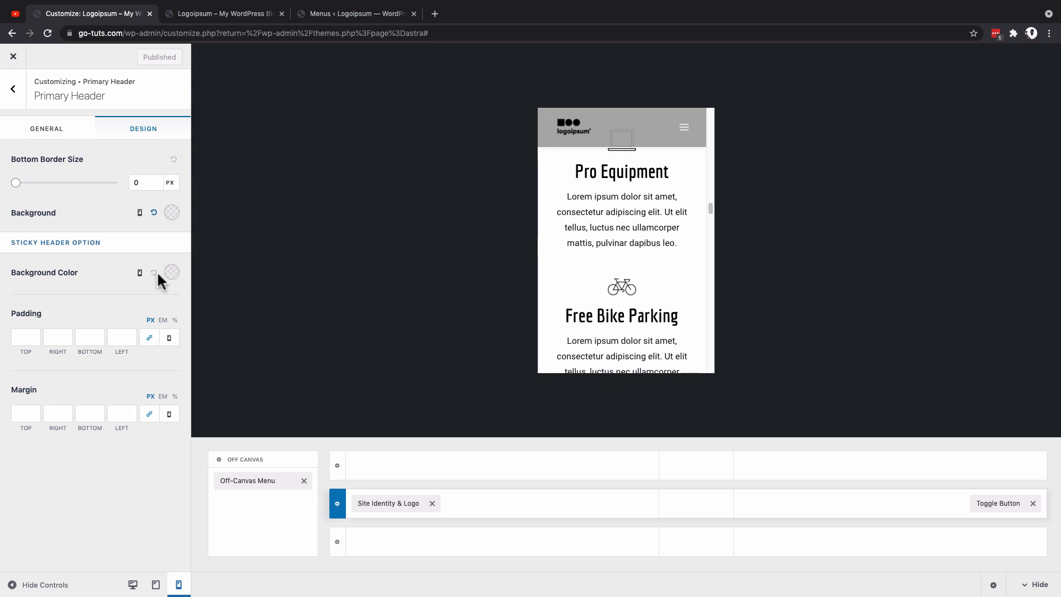
{"action": "left_click", "coordinate": [171, 273]}
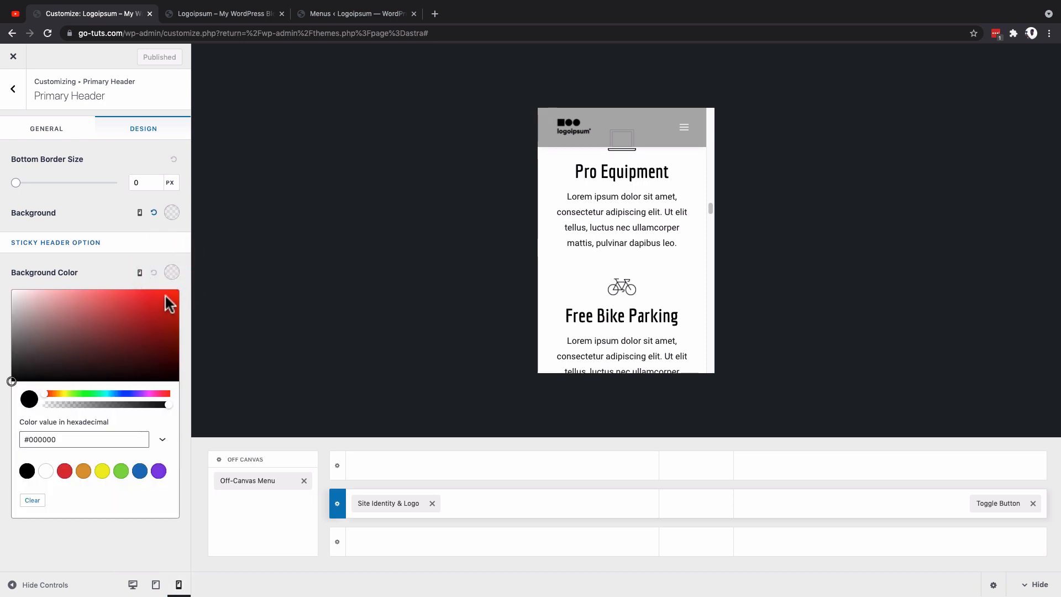
{"action": "left_click", "coordinate": [174, 292]}
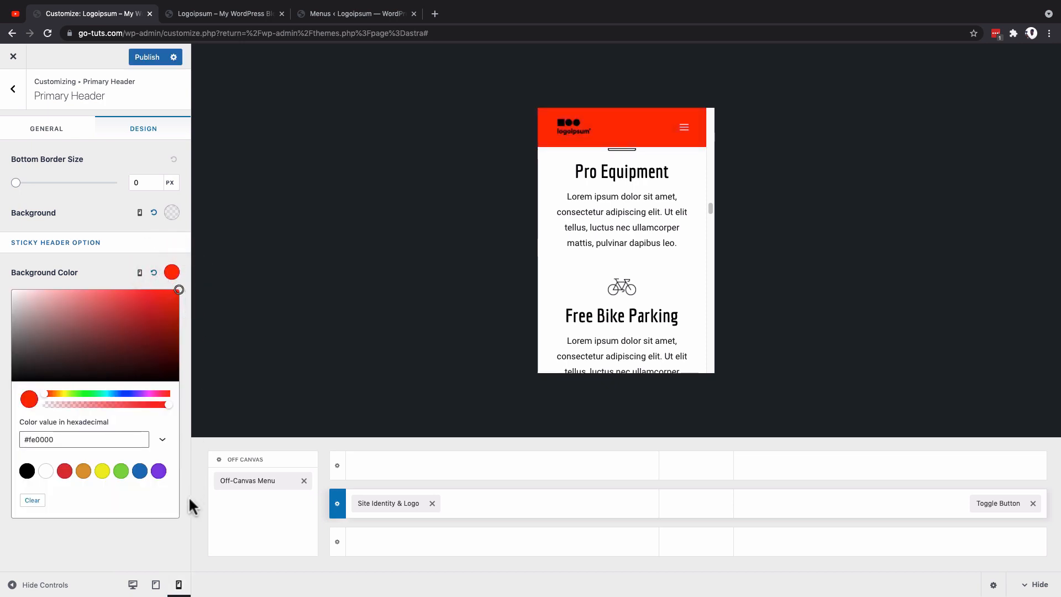
Step: Compare the sticky header in the tablet and desktop previews, and reset its sticky background color for the mobile view
{"action": "left_click", "coordinate": [155, 586]}
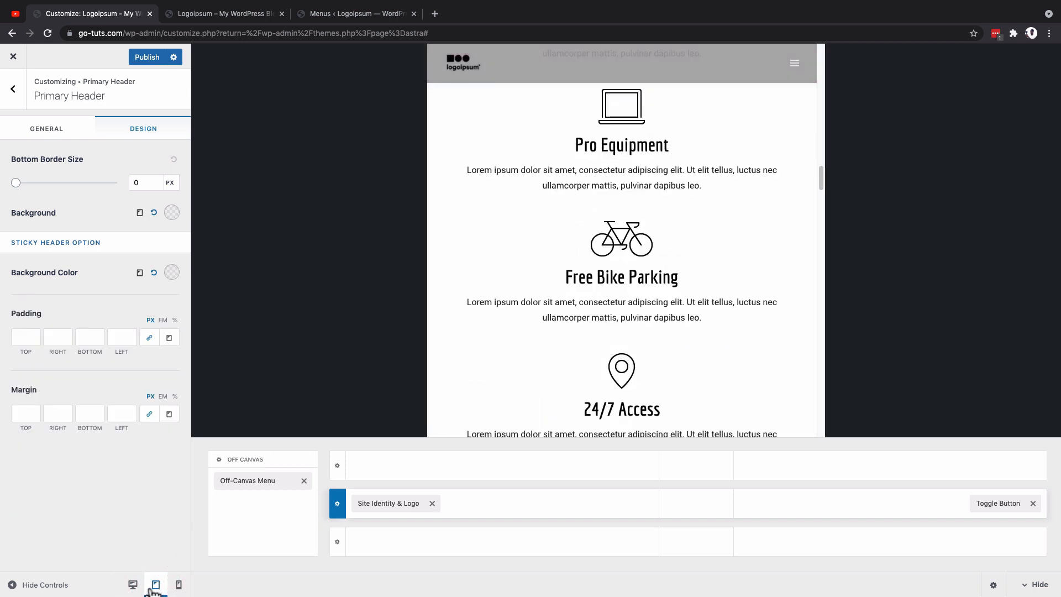
{"action": "left_click", "coordinate": [133, 586]}
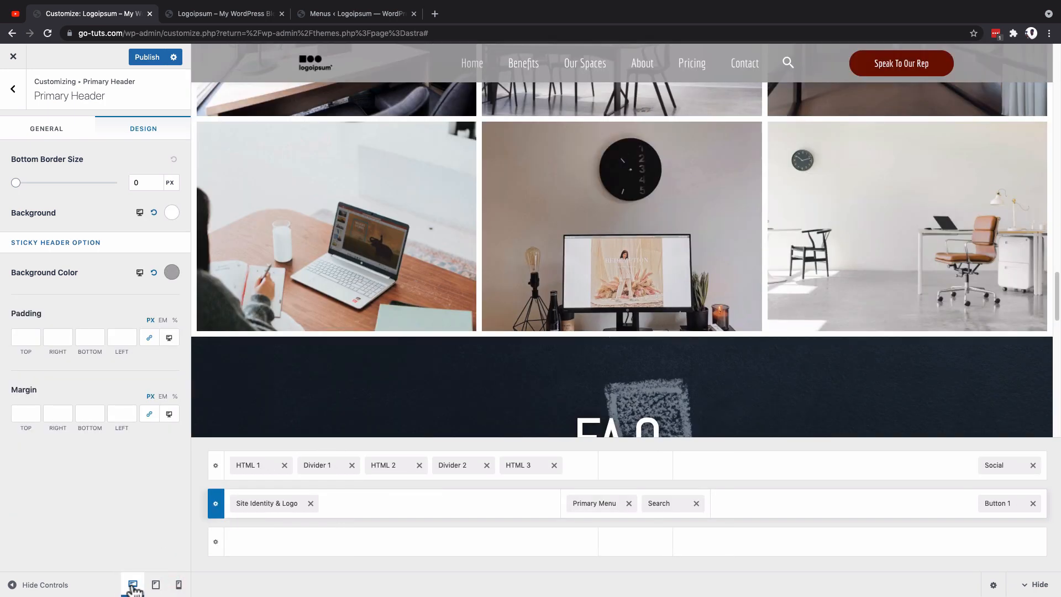
{"action": "scroll", "coordinate": [374, 77], "scroll_direction": "down", "scroll_amount": 2}
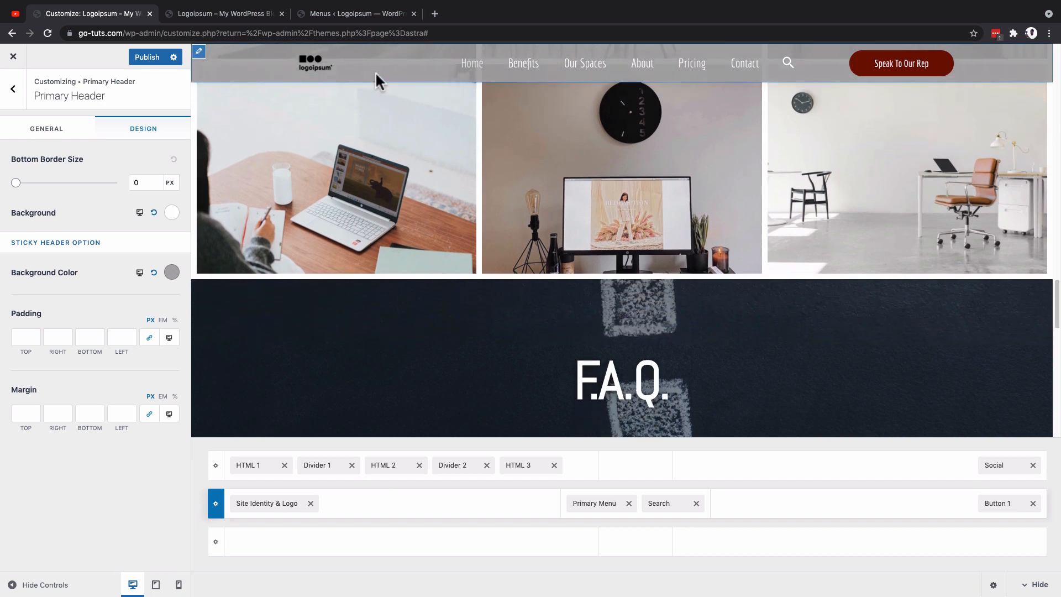
{"action": "left_click", "coordinate": [171, 272]}
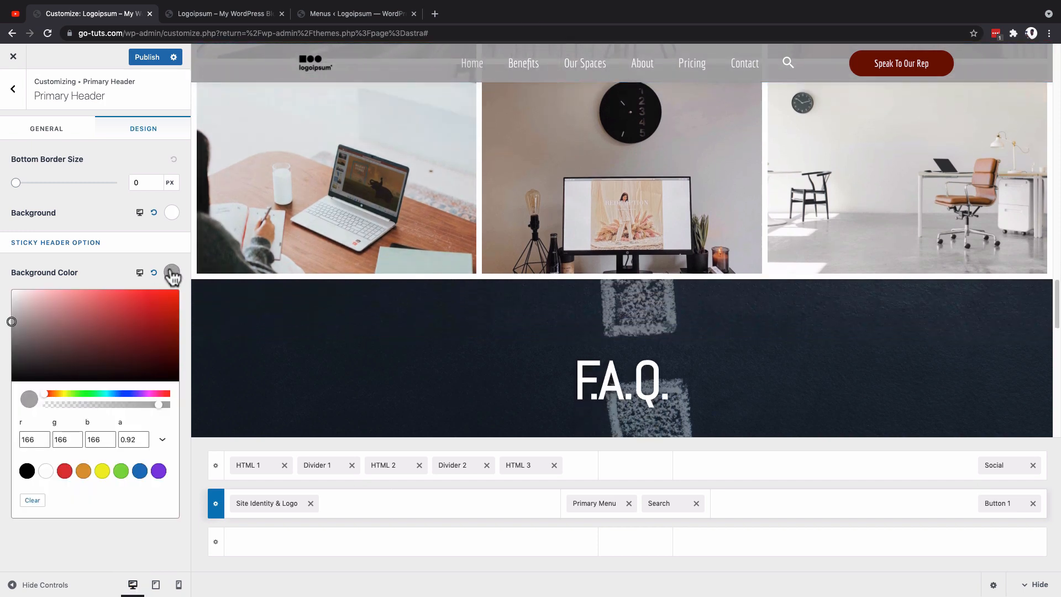
{"action": "left_click", "coordinate": [171, 273]}
{"action": "left_click", "coordinate": [178, 586]}
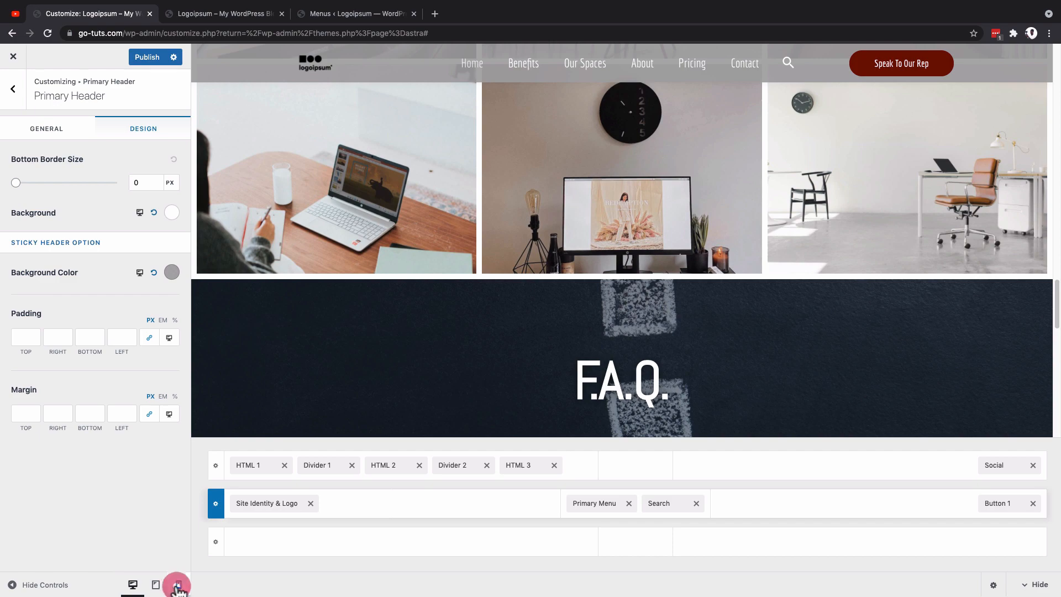
{"action": "left_click", "coordinate": [154, 272]}
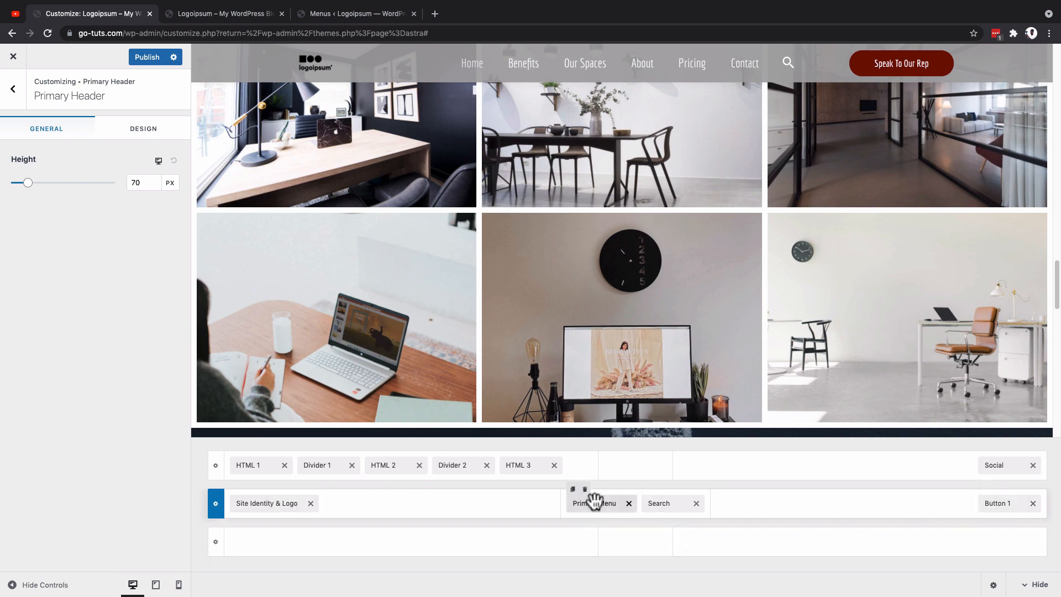
Step: In the tablet view, open the Off-Canvas settings and preview the full-screen menu from the header's toggle button
{"action": "left_click", "coordinate": [155, 586]}
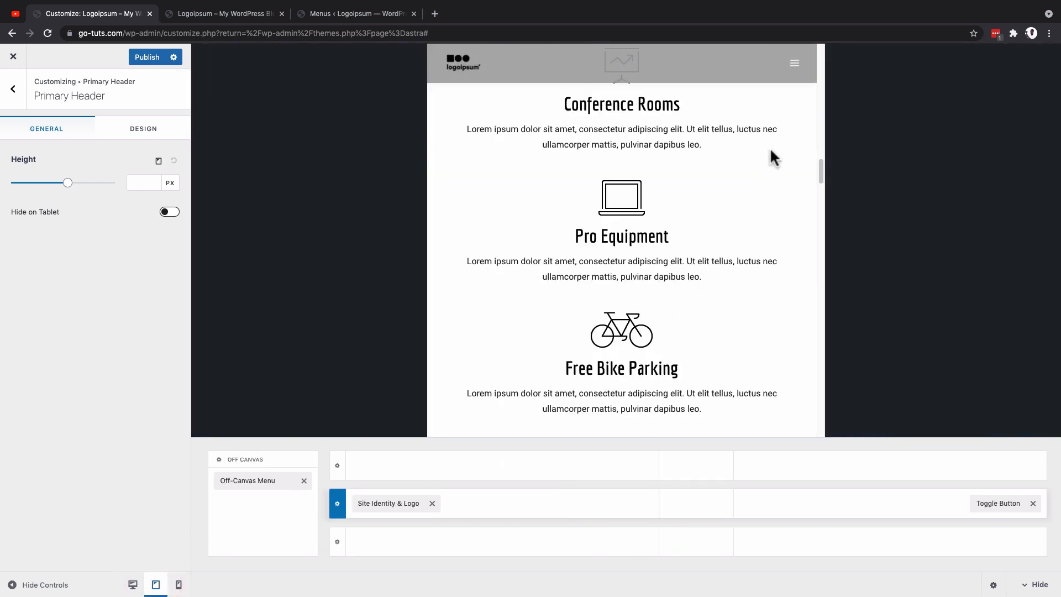
{"action": "left_click", "coordinate": [790, 57]}
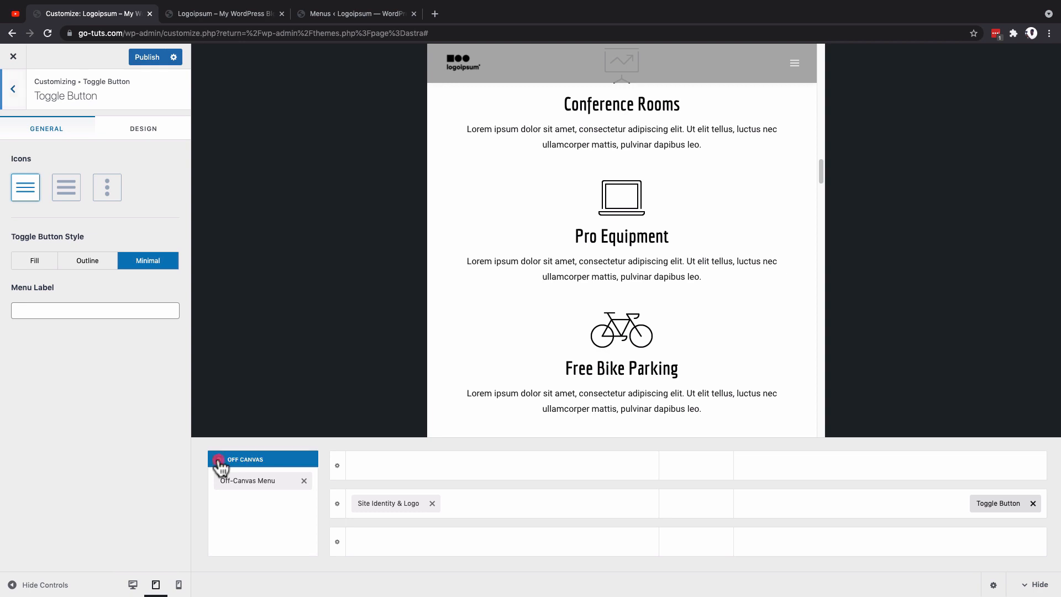
{"action": "left_click", "coordinate": [219, 460]}
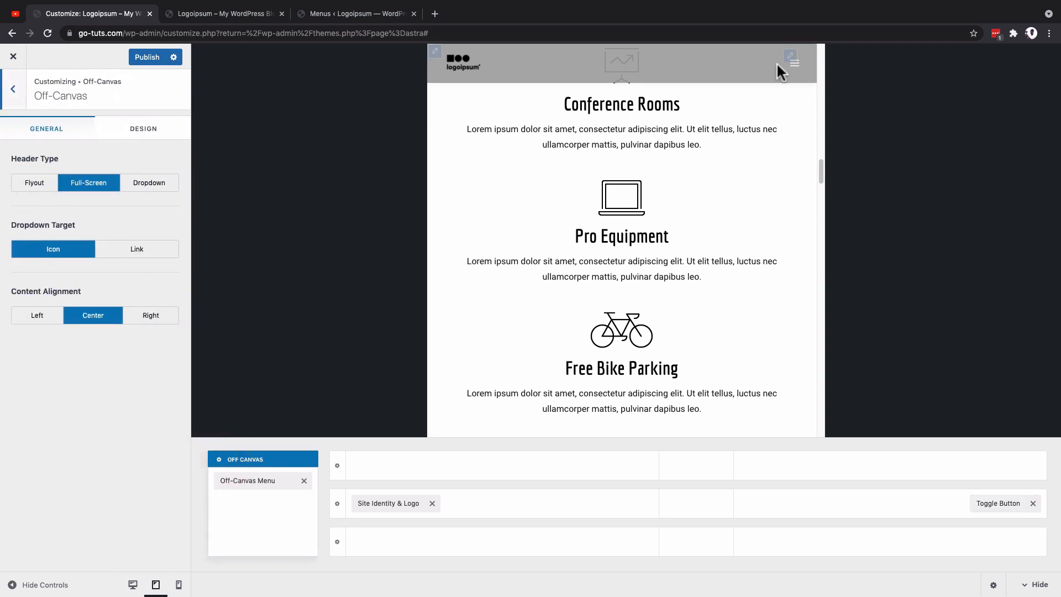
{"action": "left_click", "coordinate": [796, 65]}
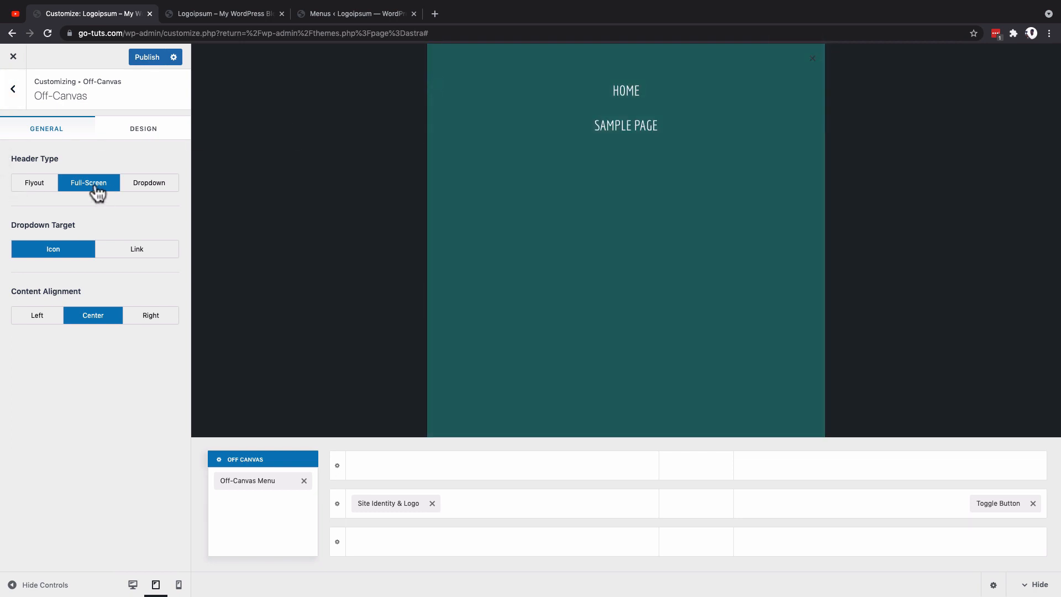
Step: Try the Dropdown and Flyout header types for the off-canvas area in the tablet preview, and restore Full-Screen
{"action": "left_click", "coordinate": [159, 183]}
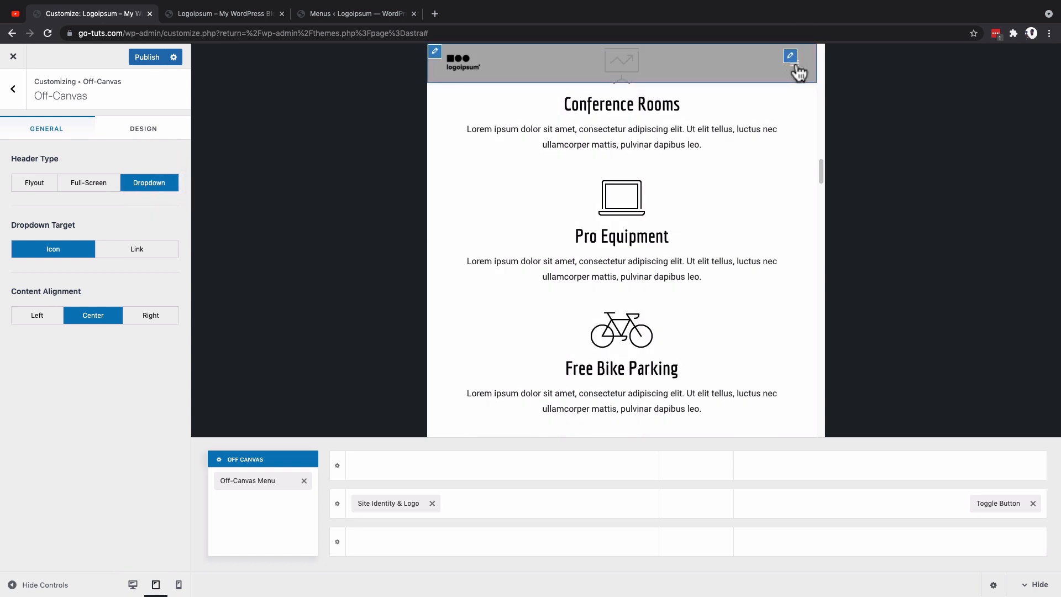
{"action": "left_click", "coordinate": [797, 65]}
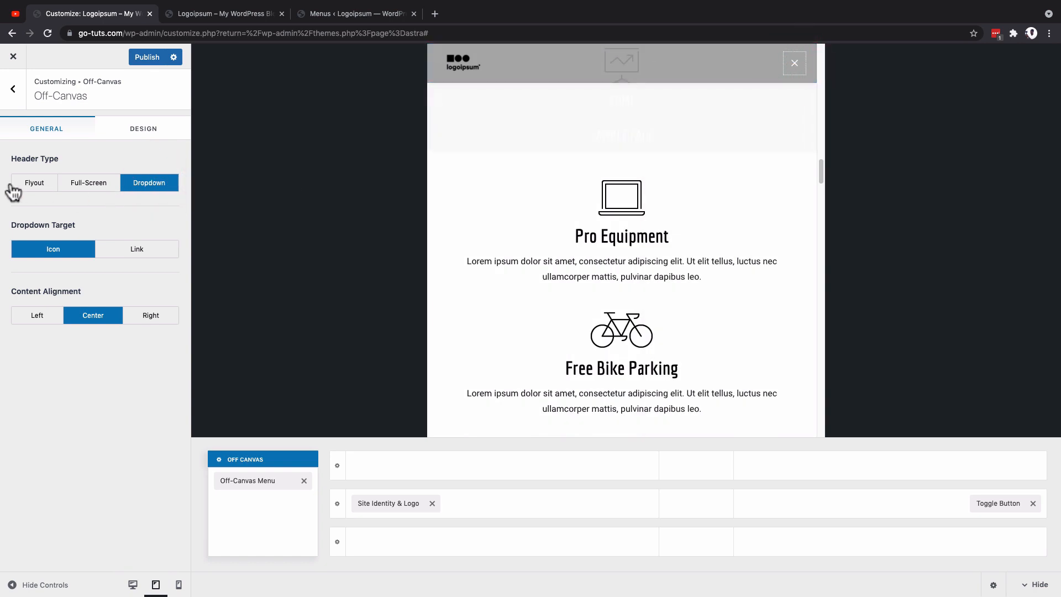
{"action": "left_click", "coordinate": [33, 184]}
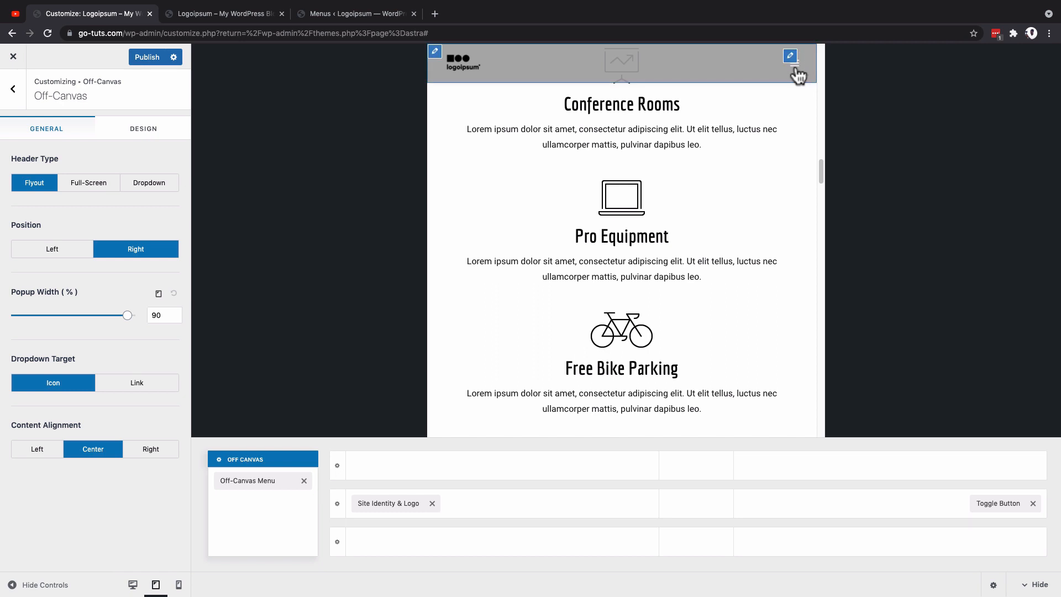
{"action": "left_click", "coordinate": [795, 67]}
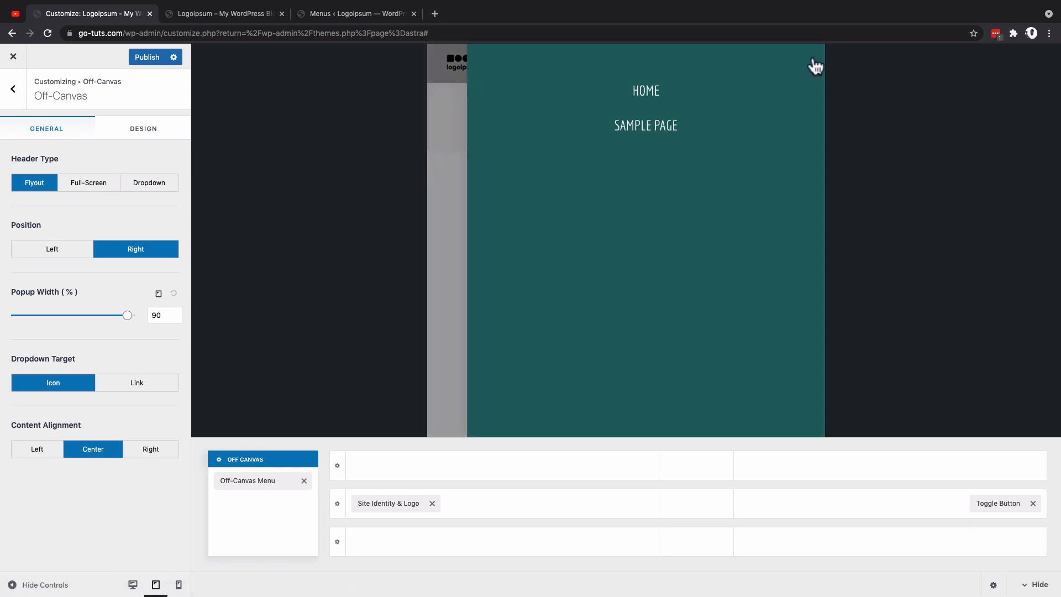
{"action": "left_click", "coordinate": [88, 185]}
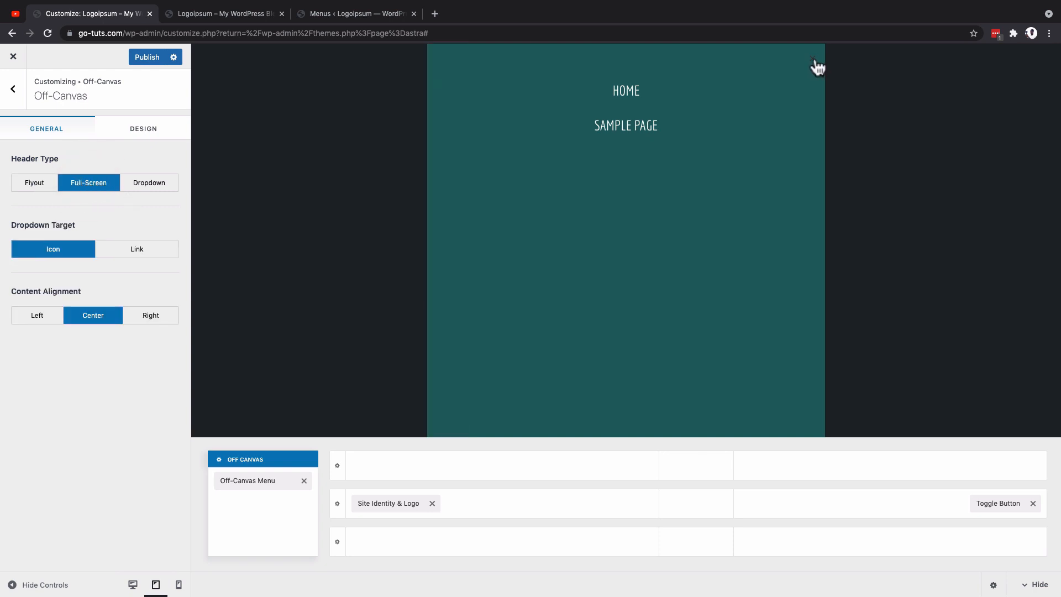
{"action": "left_click", "coordinate": [815, 62]}
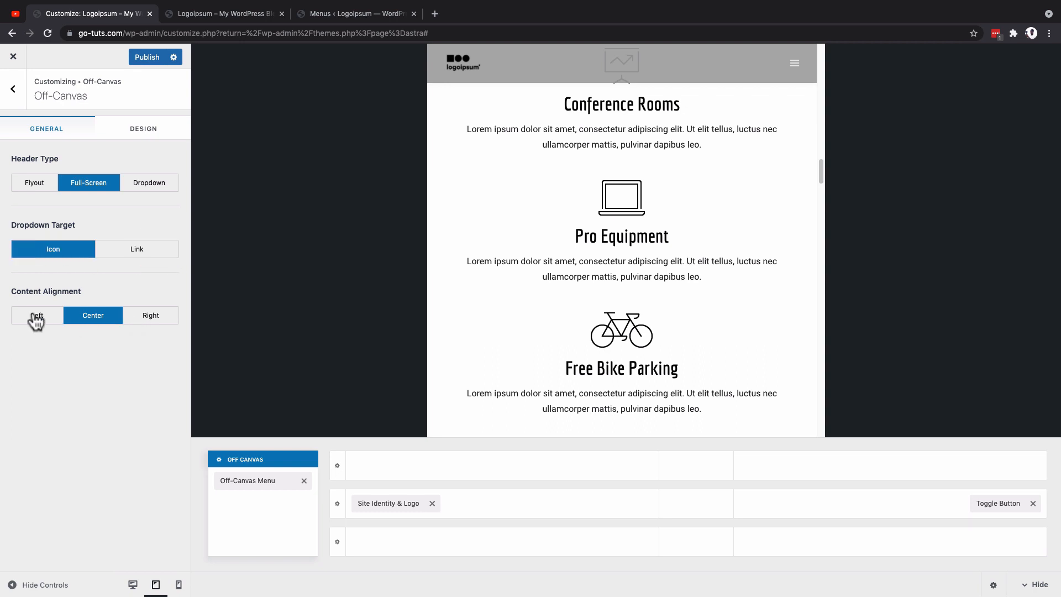
Step: Try right and left content alignment on the opened off-canvas menu, restore Center, and close the menu
{"action": "left_click", "coordinate": [795, 63]}
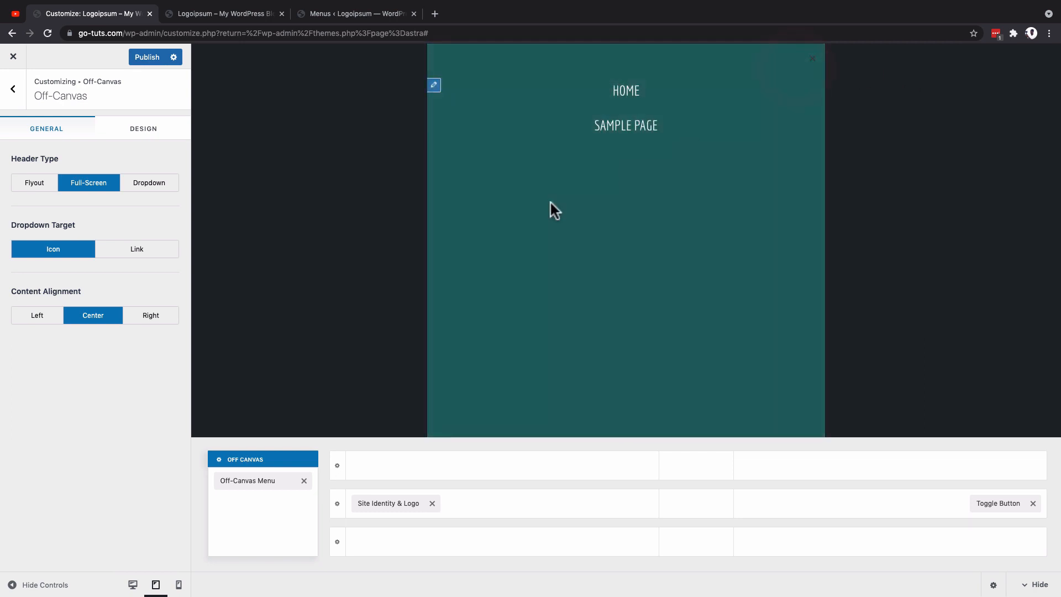
{"action": "left_click", "coordinate": [154, 318]}
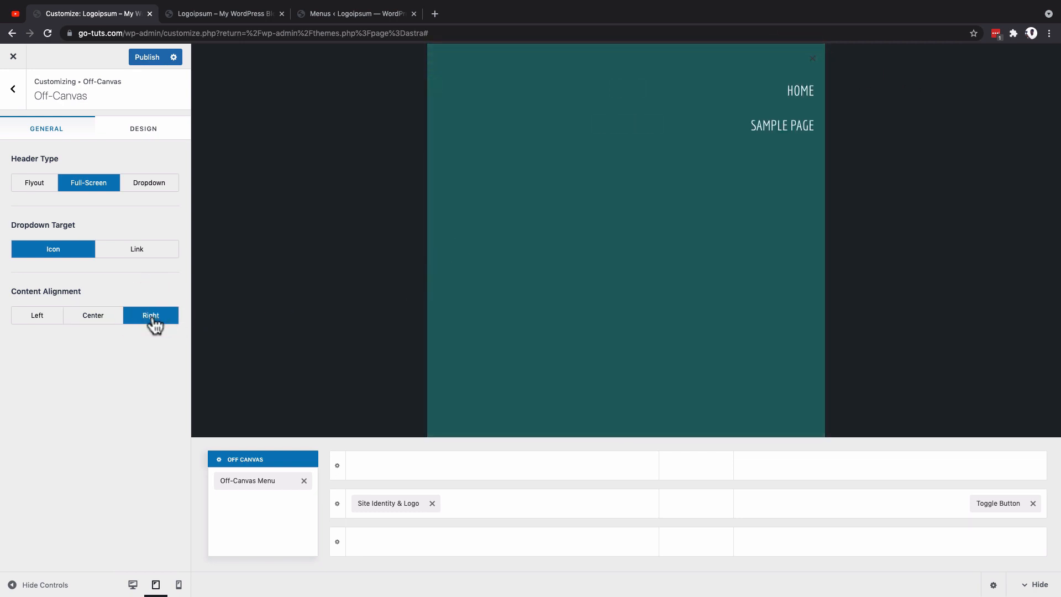
{"action": "left_click", "coordinate": [38, 317]}
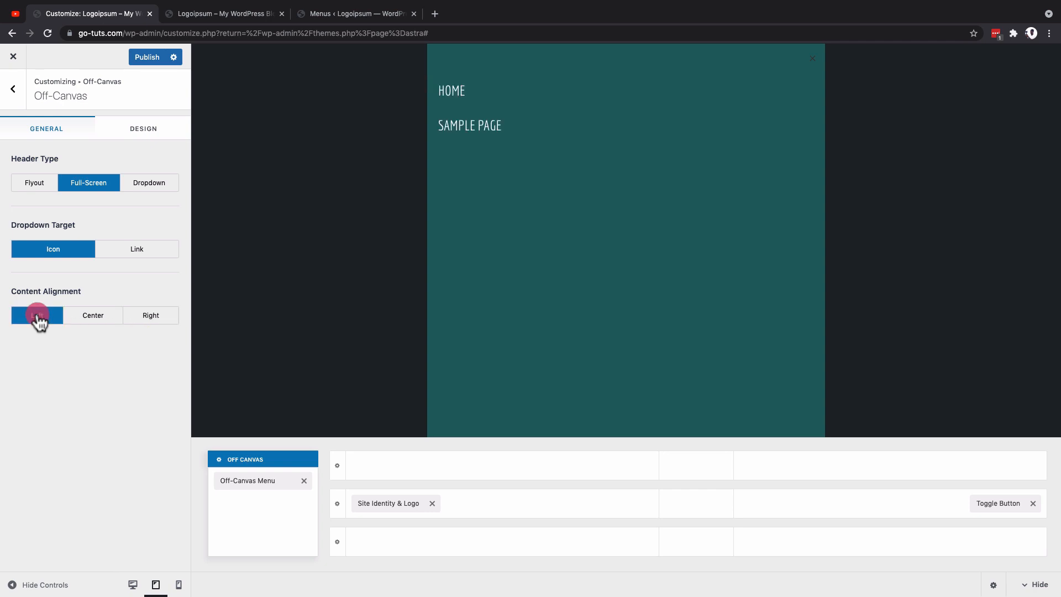
{"action": "left_click", "coordinate": [88, 322]}
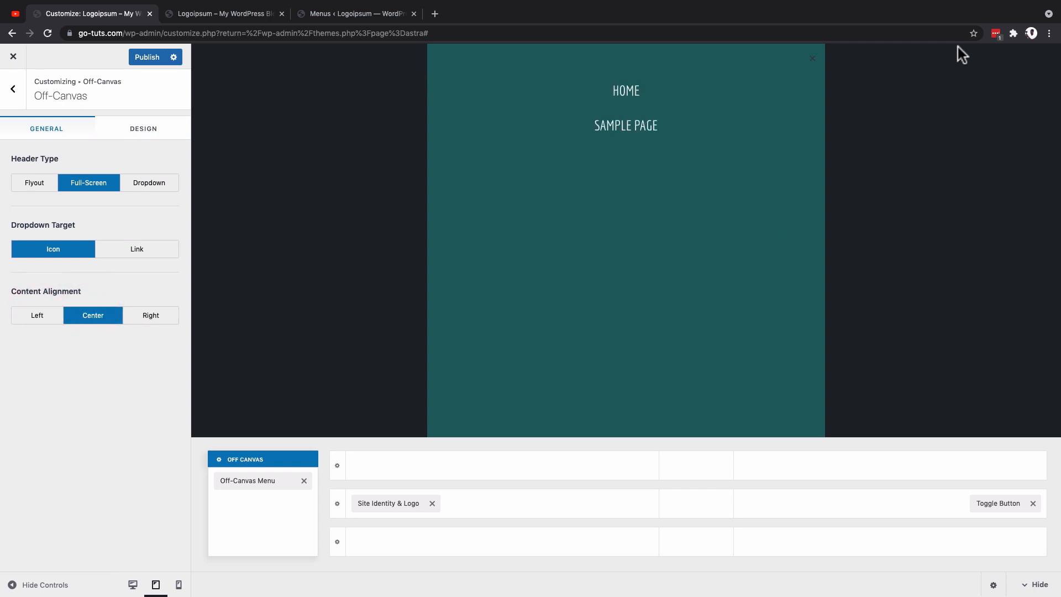
{"action": "left_click", "coordinate": [813, 58]}
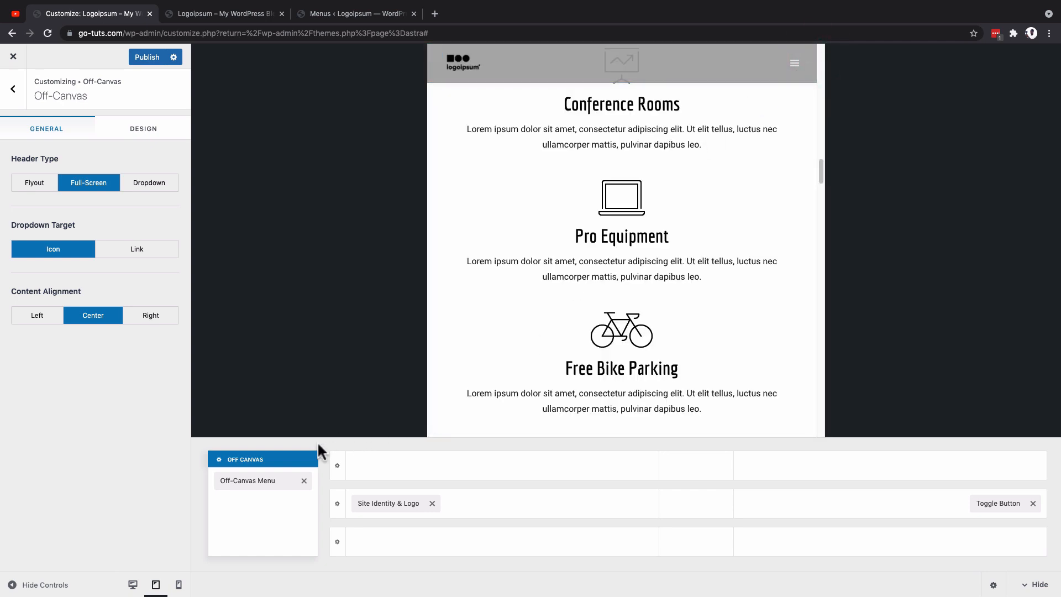
Step: Preview the off-canvas menu again and open the menu location settings through the Off-Canvas Menu element
{"action": "left_click", "coordinate": [794, 65]}
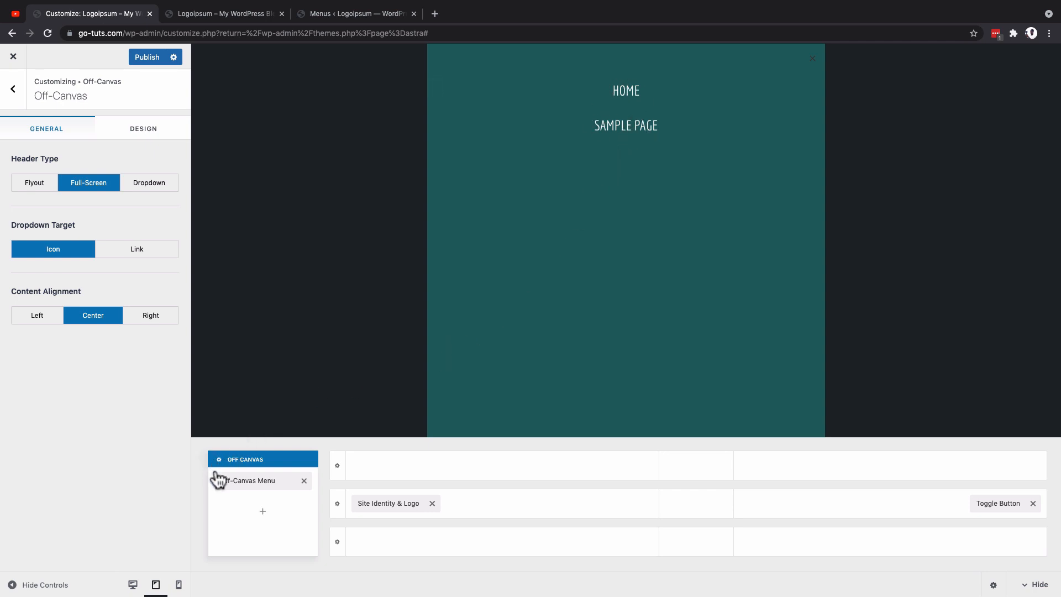
{"action": "left_click", "coordinate": [254, 482]}
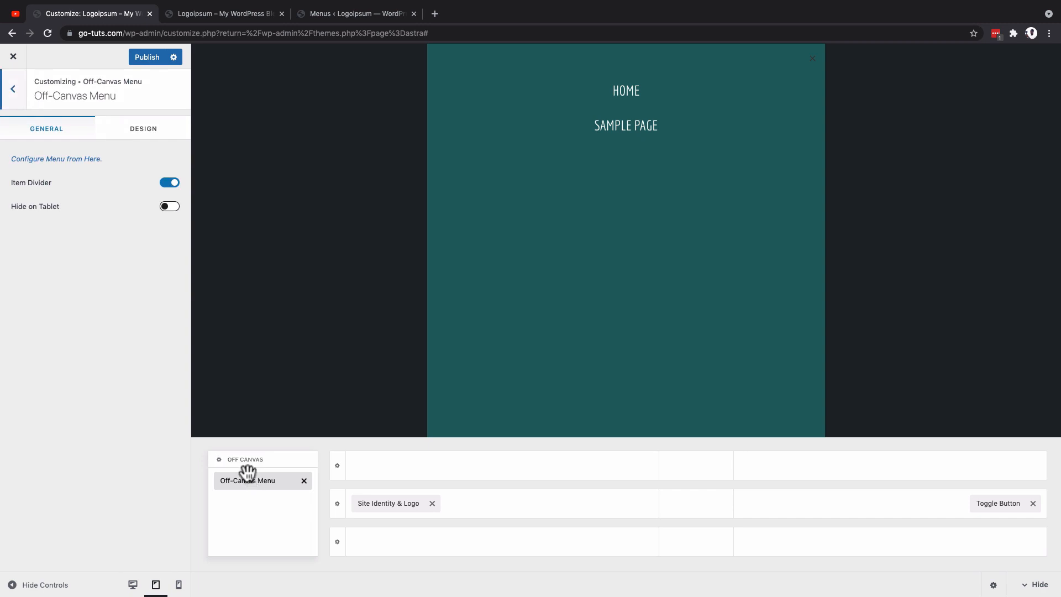
{"action": "left_click", "coordinate": [57, 160]}
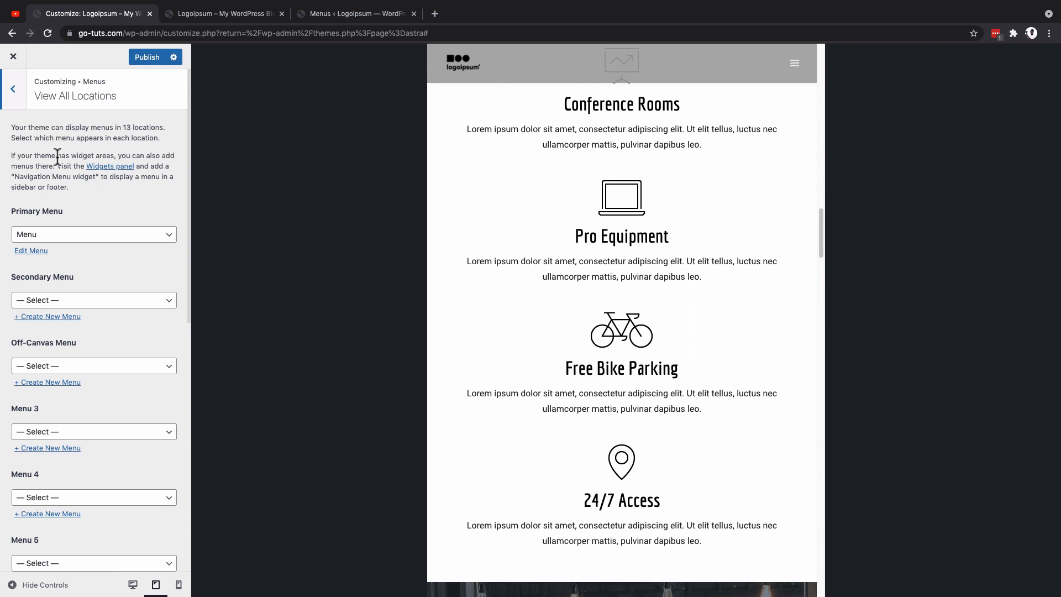
Step: On the WordPress Menus page, assign Menu to the Off-Canvas Menu and Primary Menu display locations and save it
{"action": "left_click", "coordinate": [357, 14]}
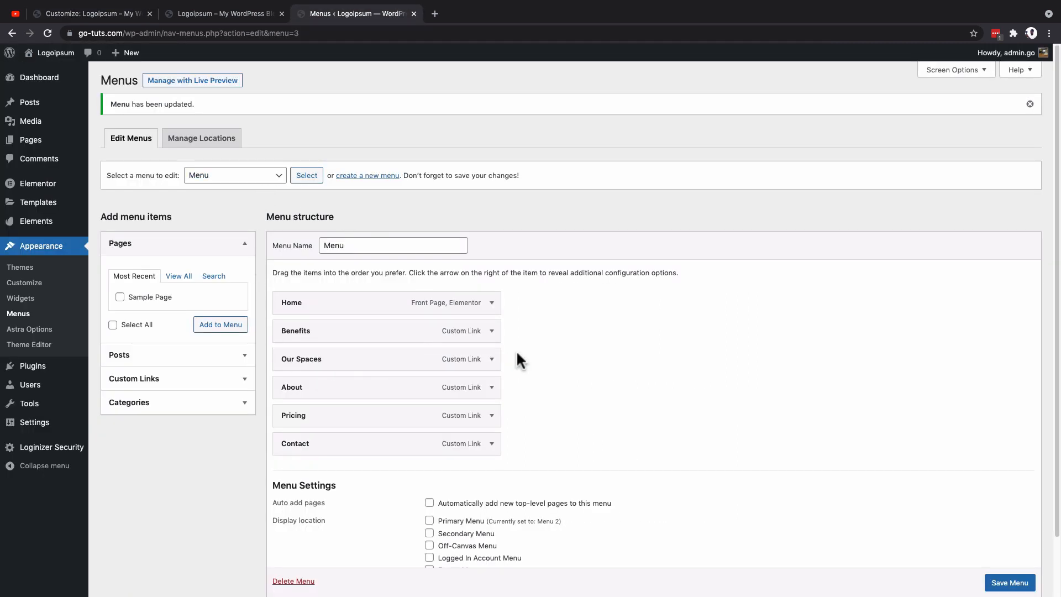
{"action": "scroll", "coordinate": [542, 326], "scroll_direction": "down", "scroll_amount": 3}
{"action": "left_click", "coordinate": [430, 479]}
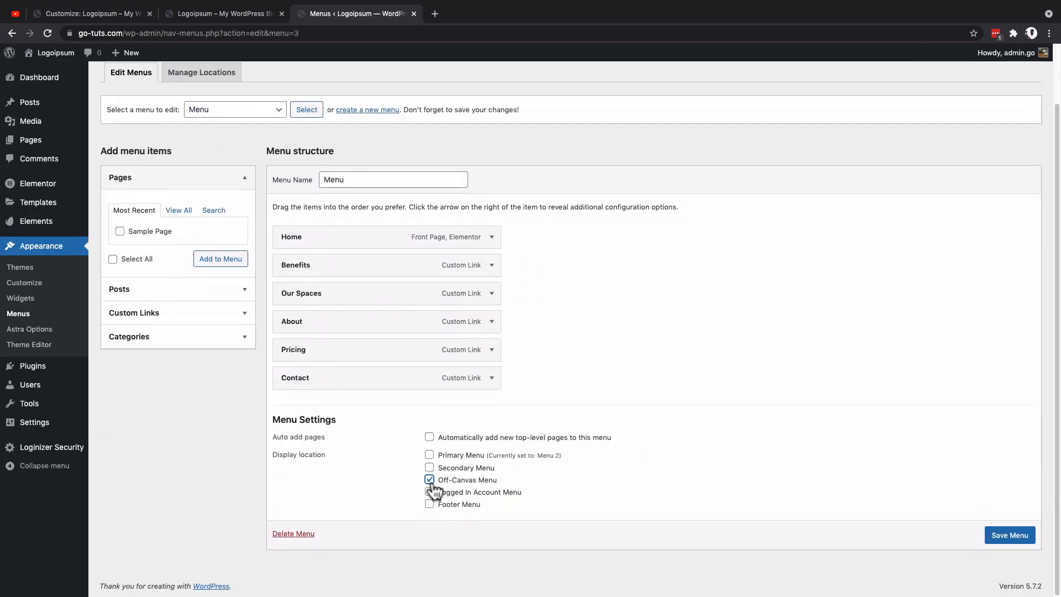
{"action": "left_click", "coordinate": [430, 455]}
{"action": "left_click", "coordinate": [1010, 535]}
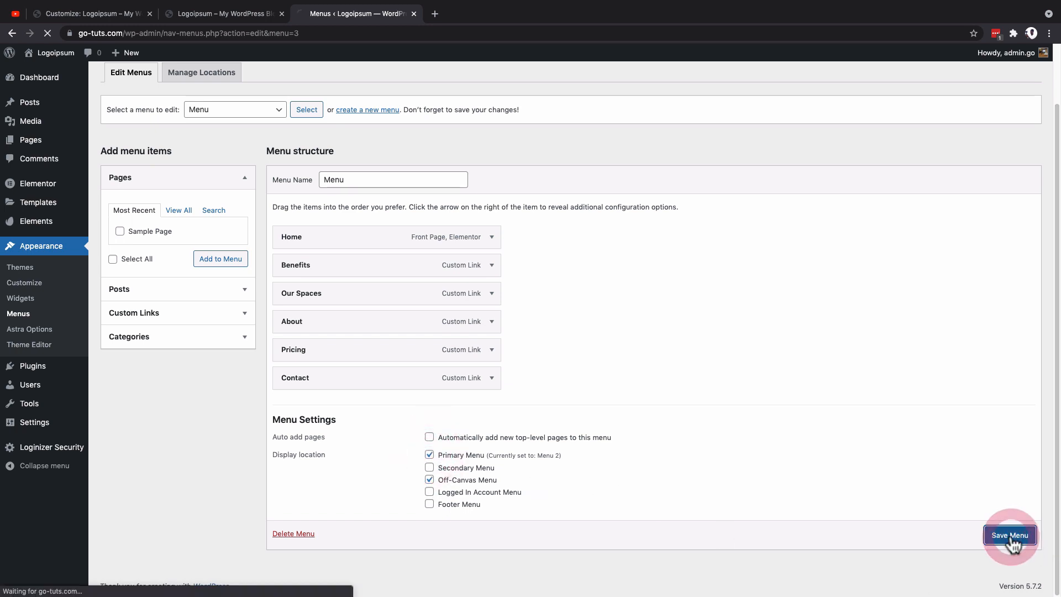
Step: Back in the Customizer, assign Menu to the Off-Canvas Menu location and publish the changes
{"action": "left_click", "coordinate": [75, 18]}
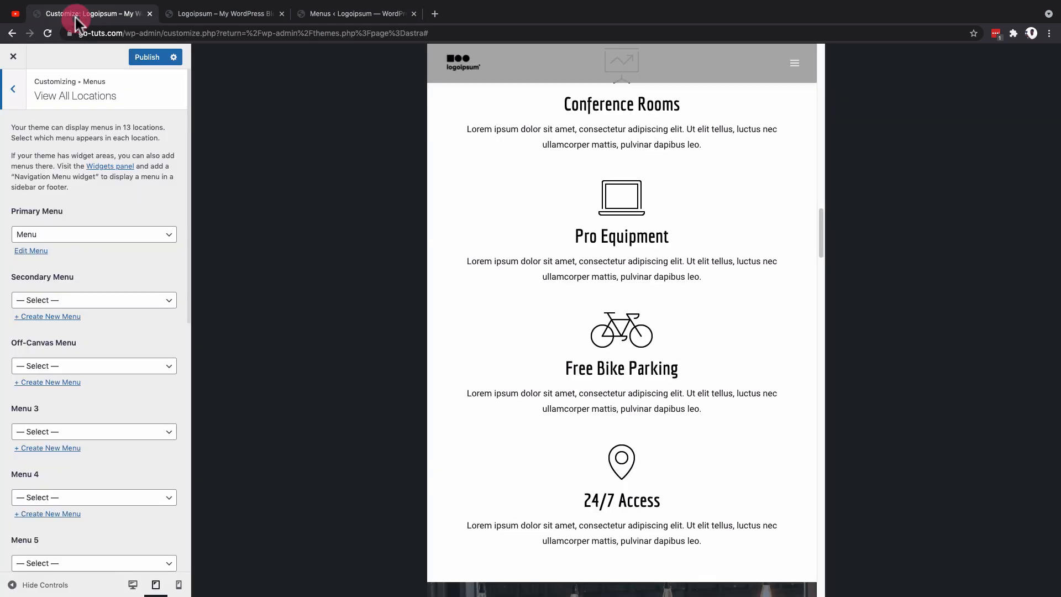
{"action": "left_click", "coordinate": [108, 358]}
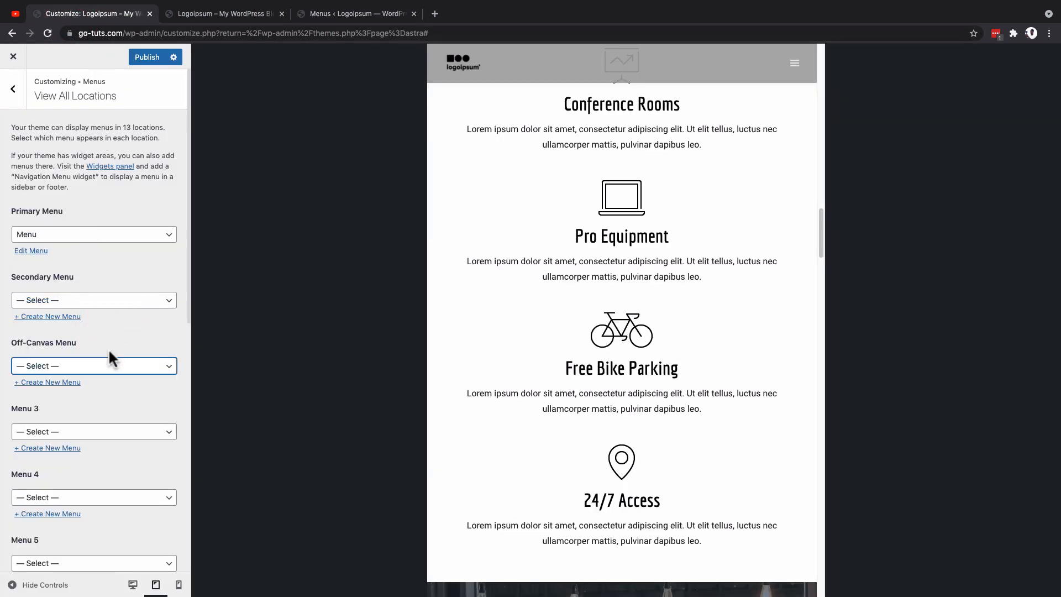
{"action": "left_click", "coordinate": [108, 369]}
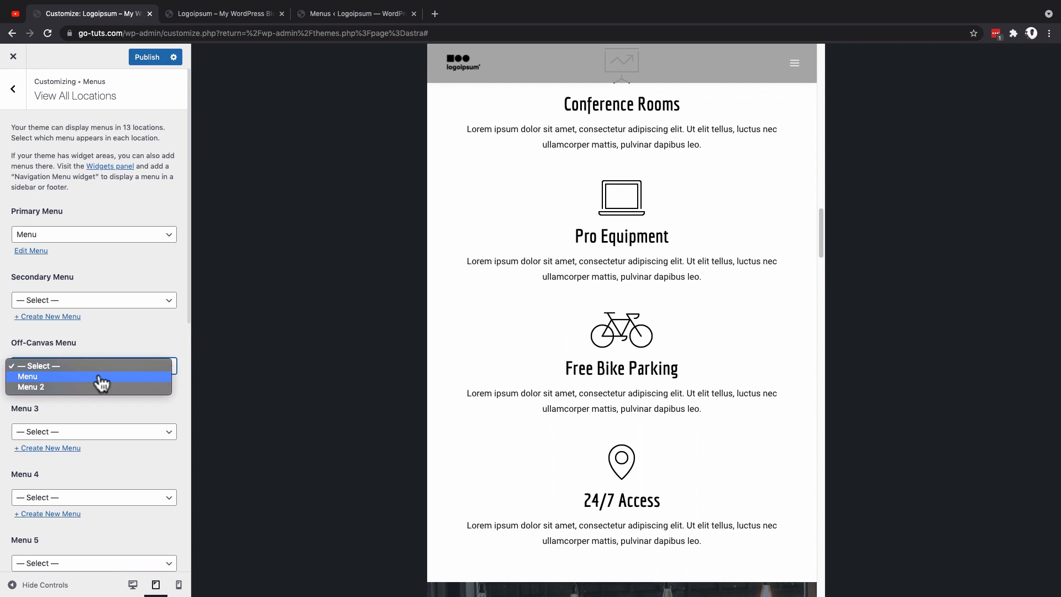
{"action": "left_click", "coordinate": [100, 377]}
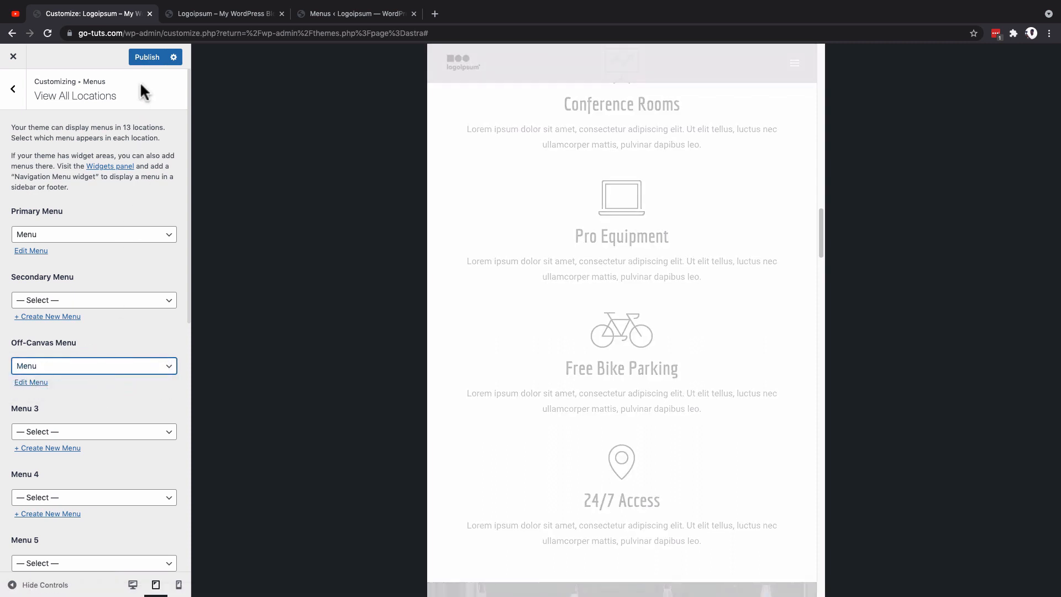
{"action": "left_click", "coordinate": [142, 57]}
Step: Return to the Header Builder, check the off-canvas menu items in the tablet preview, and open the Off-Canvas Menu element's settings
{"action": "left_click", "coordinate": [13, 87]}
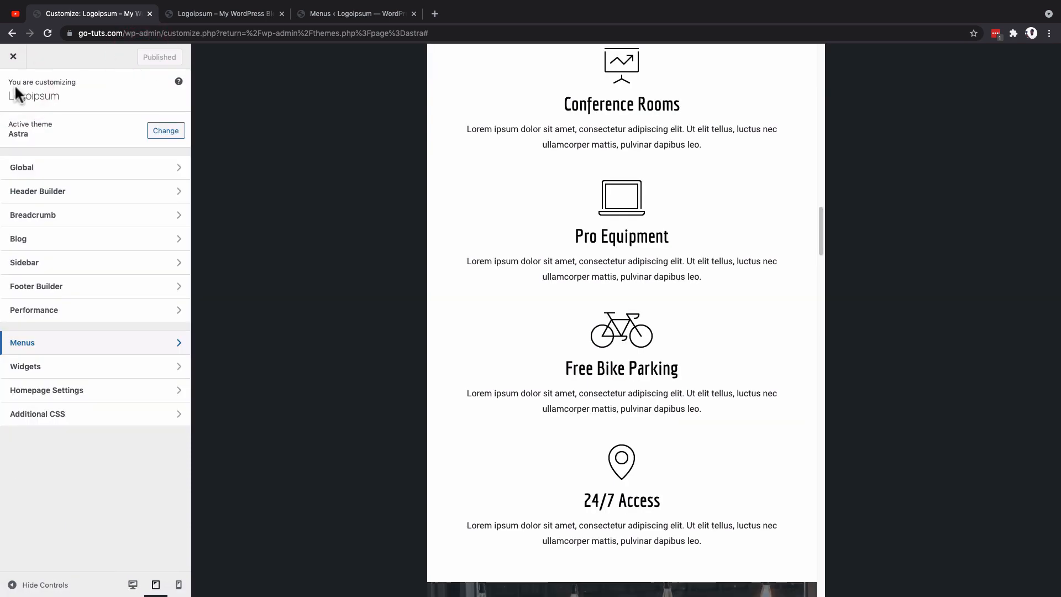
{"action": "left_click", "coordinate": [39, 194]}
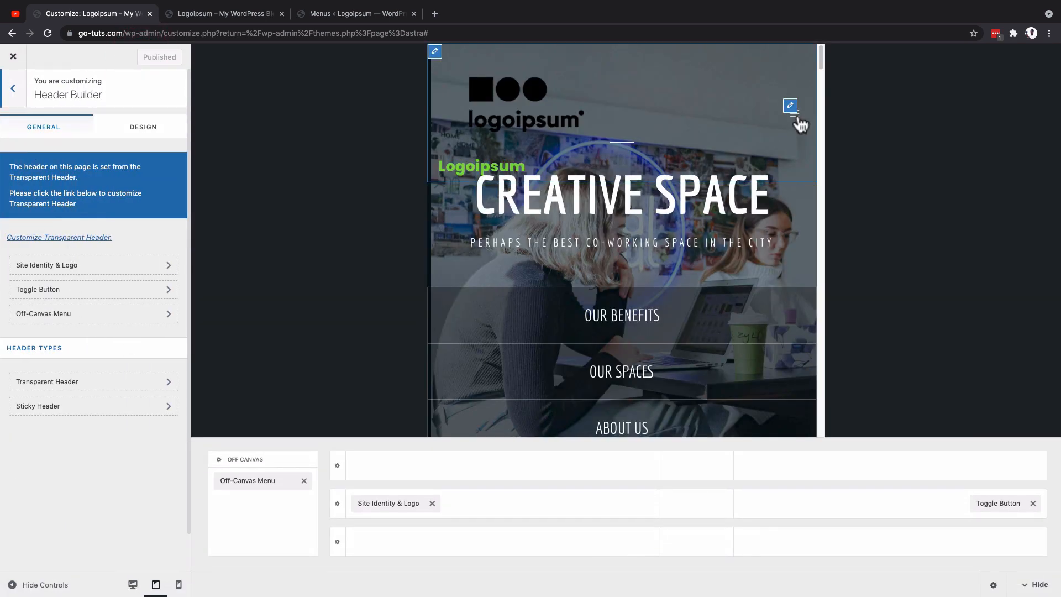
{"action": "left_click", "coordinate": [796, 117]}
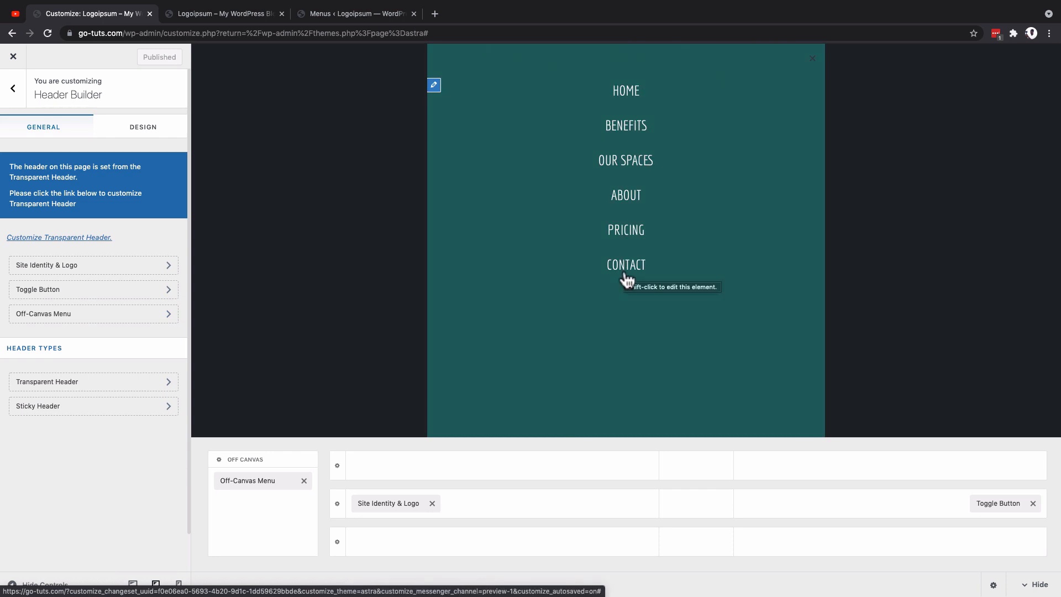
{"action": "left_click", "coordinate": [242, 480]}
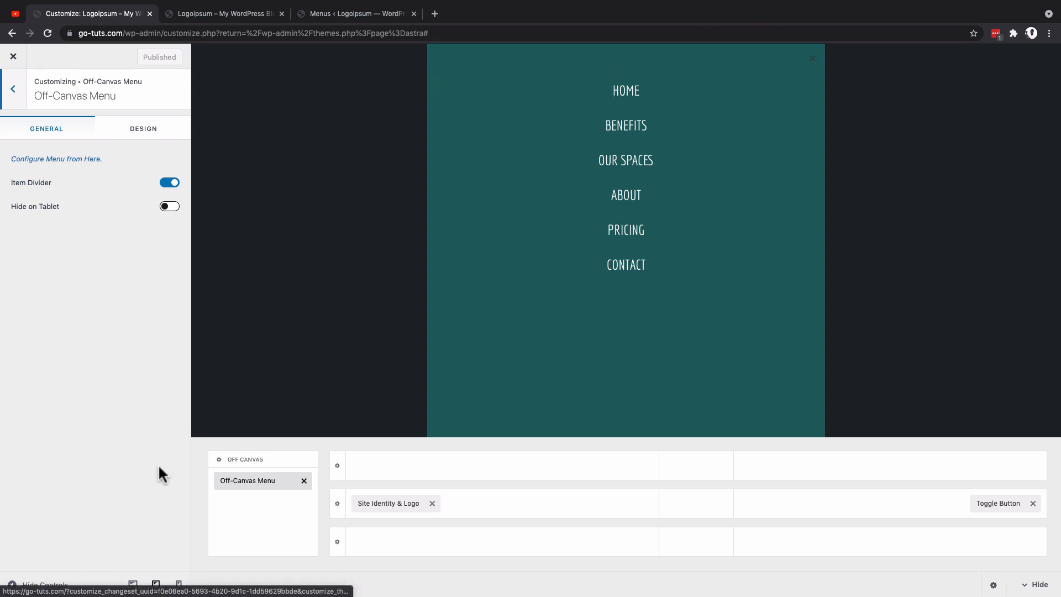
Step: Open the design settings of the Off-Canvas Menu element
{"action": "left_click", "coordinate": [238, 480]}
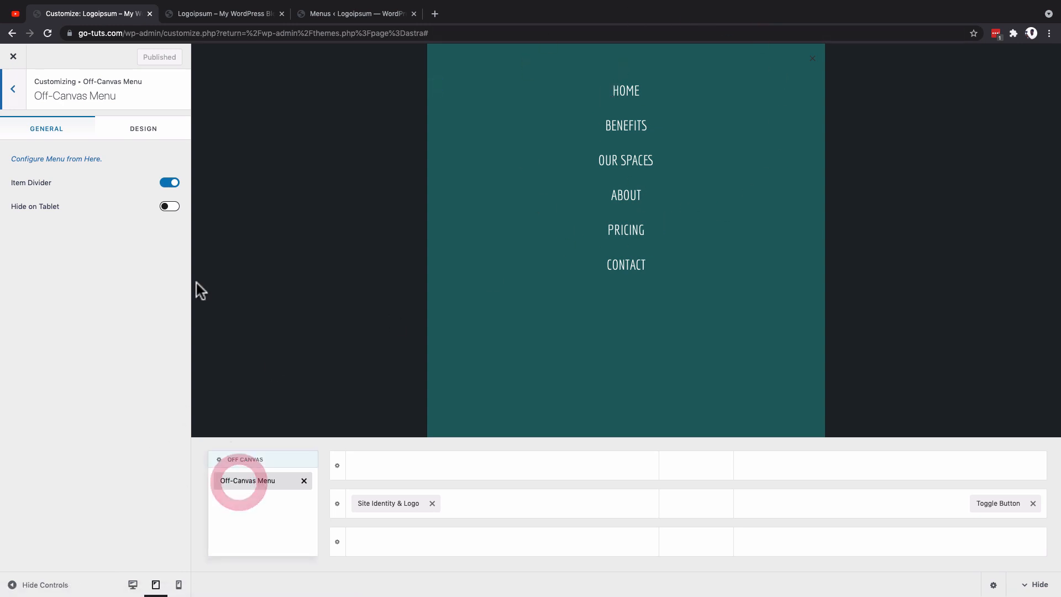
{"action": "left_click", "coordinate": [136, 128]}
{"action": "left_click", "coordinate": [148, 131]}
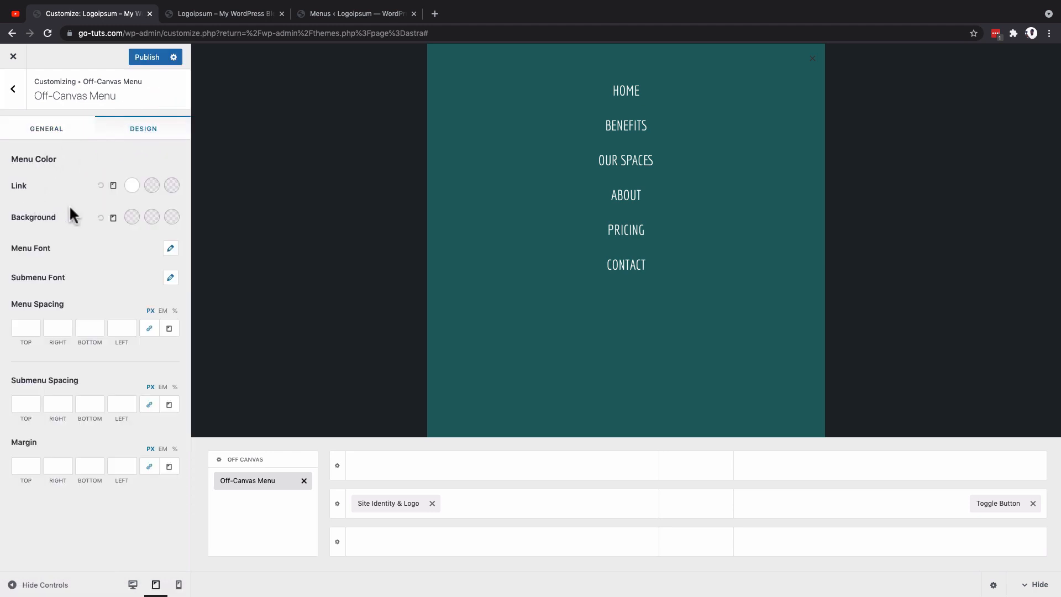
Step: Try yellow (#eeee22) and green as the off-canvas menu's tablet link color, and reset the link color
{"action": "left_click", "coordinate": [132, 185]}
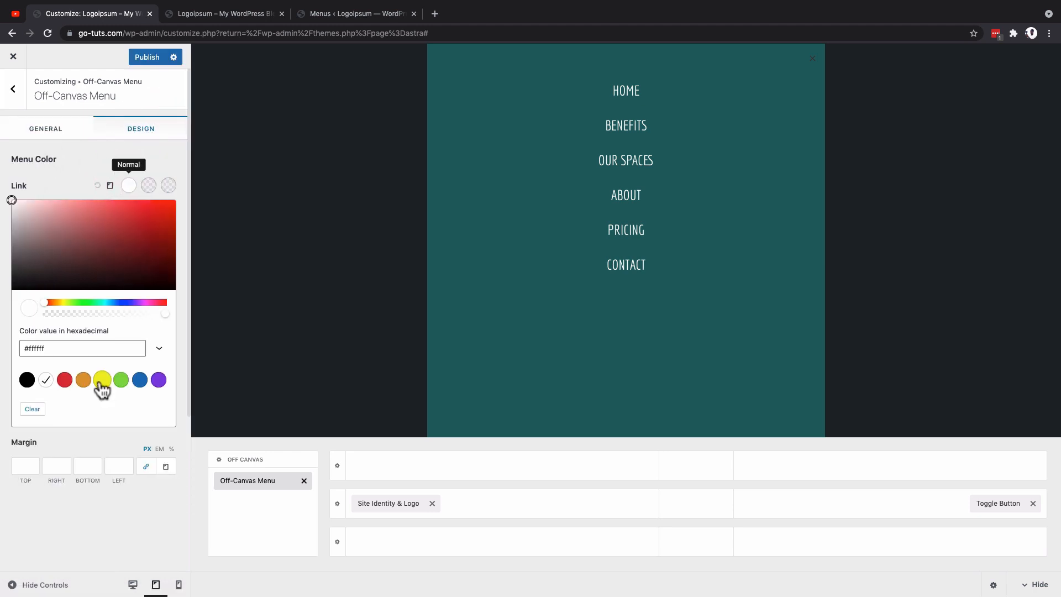
{"action": "left_click", "coordinate": [101, 380]}
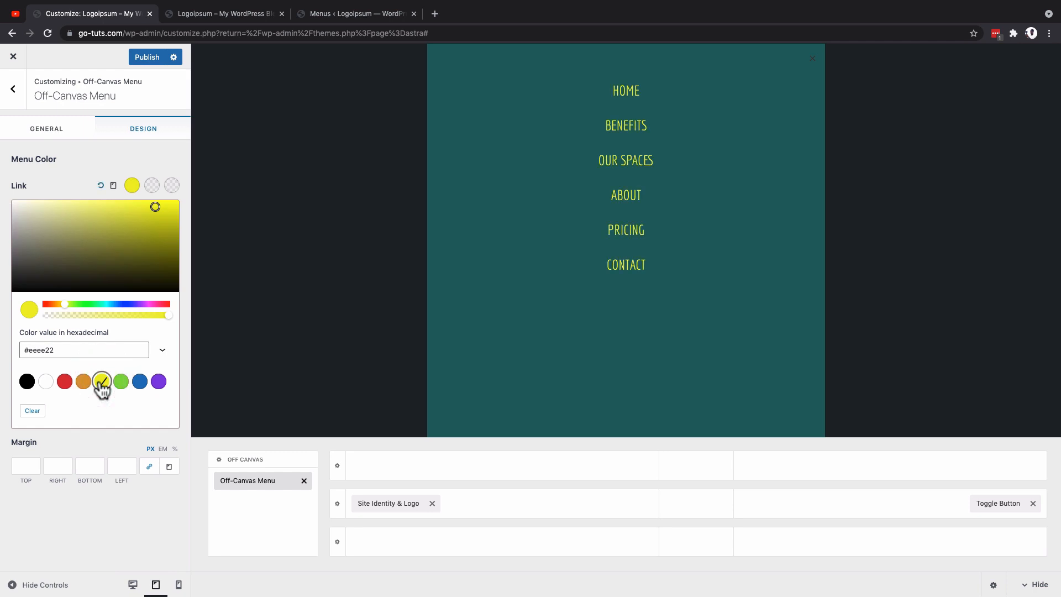
{"action": "left_click", "coordinate": [120, 381]}
{"action": "left_click", "coordinate": [97, 169]}
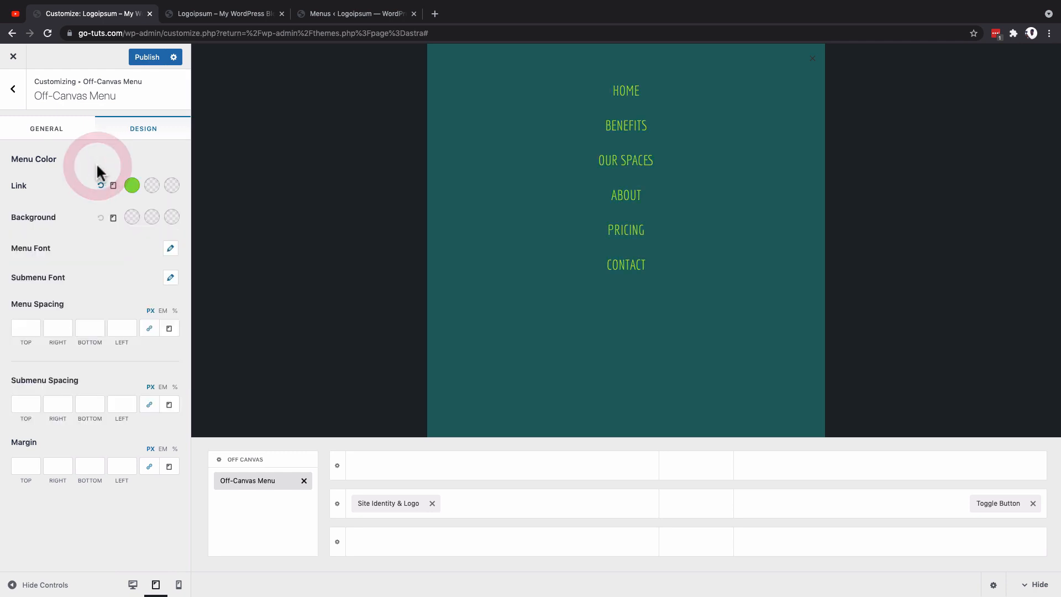
{"action": "left_click", "coordinate": [131, 219]}
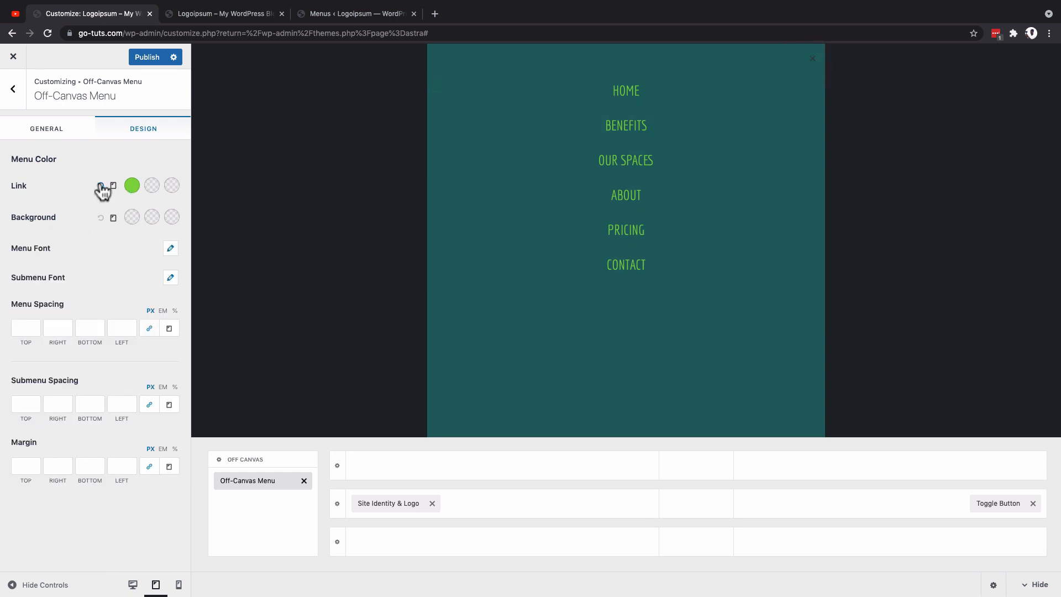
{"action": "left_click", "coordinate": [101, 186]}
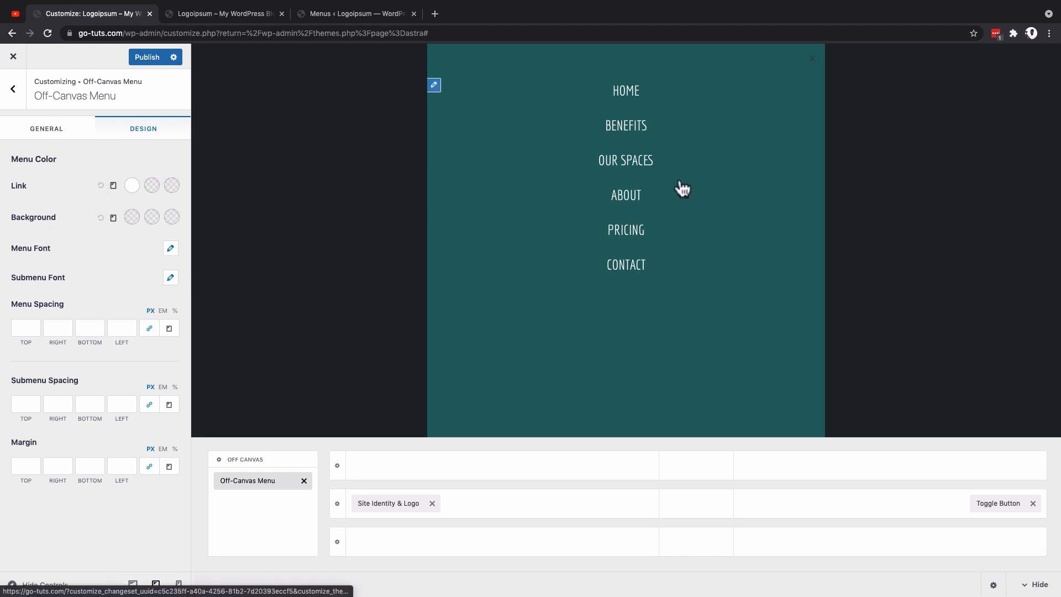
Step: Try a 32 px font size for the off-canvas menu on tablet and settle on 28 px
{"action": "left_click", "coordinate": [171, 251]}
{"action": "left_click", "coordinate": [55, 292]}
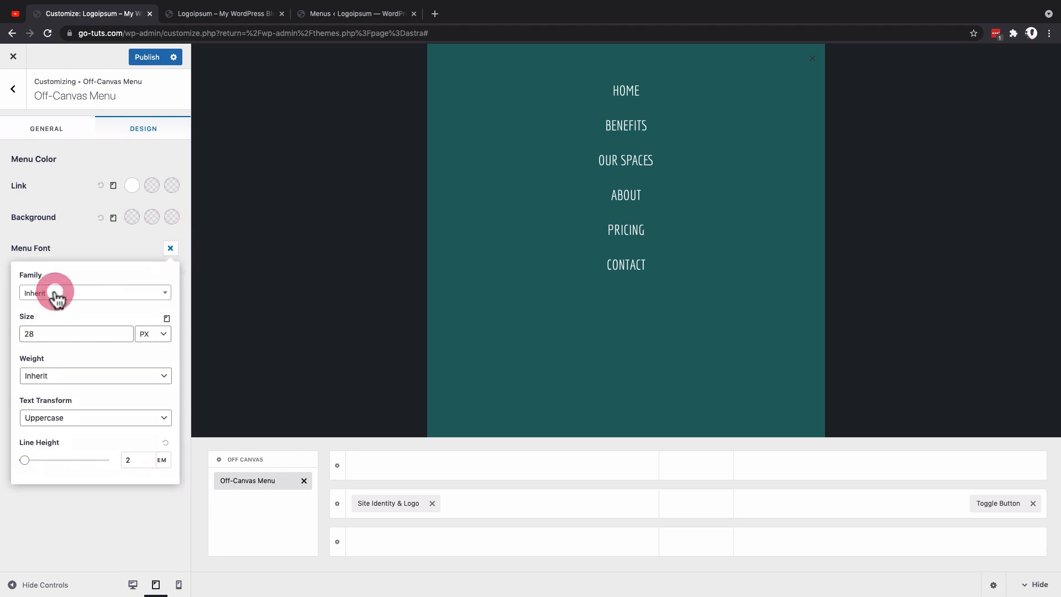
{"action": "left_click", "coordinate": [124, 328]}
{"action": "left_click", "coordinate": [125, 331]}
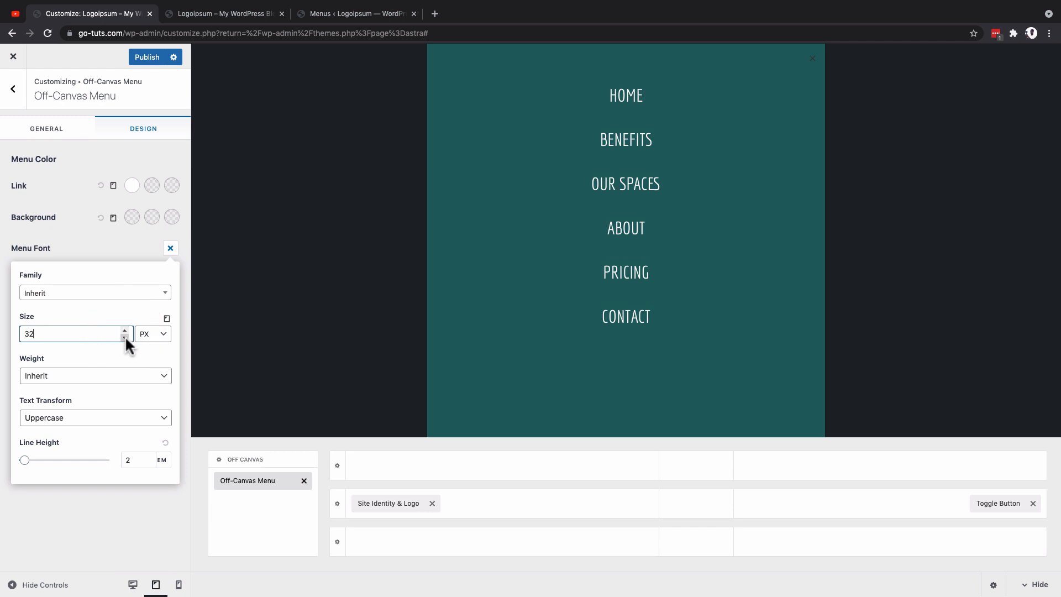
{"action": "left_click", "coordinate": [125, 337]}
{"action": "left_click", "coordinate": [124, 337]}
{"action": "left_click", "coordinate": [125, 337]}
{"action": "left_click", "coordinate": [125, 337]}
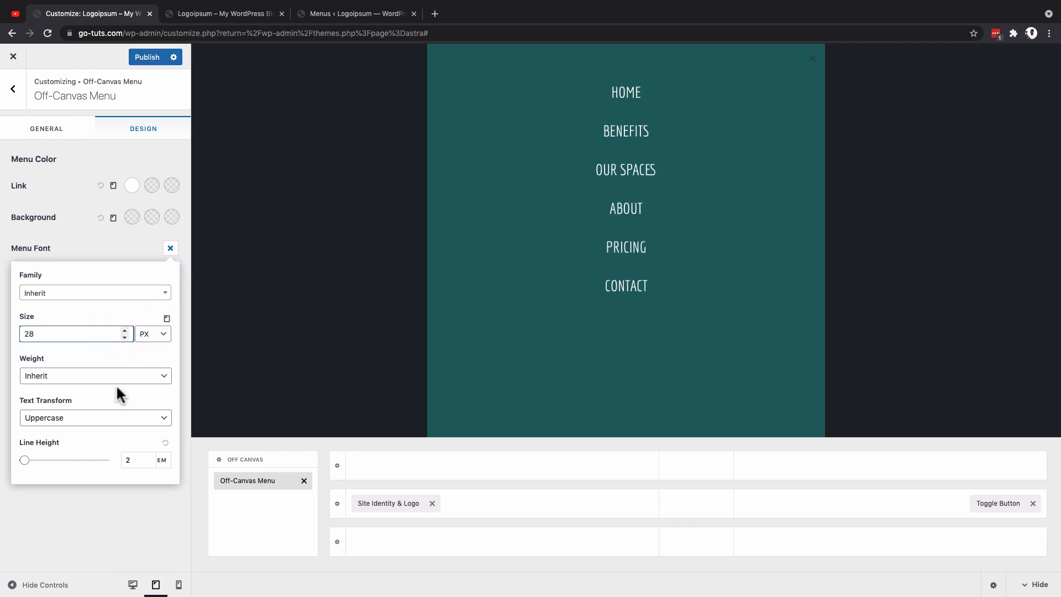
Step: Try a line height of 2.8 em for the off-canvas menu font and change it to 3 em
{"action": "left_click", "coordinate": [143, 462]}
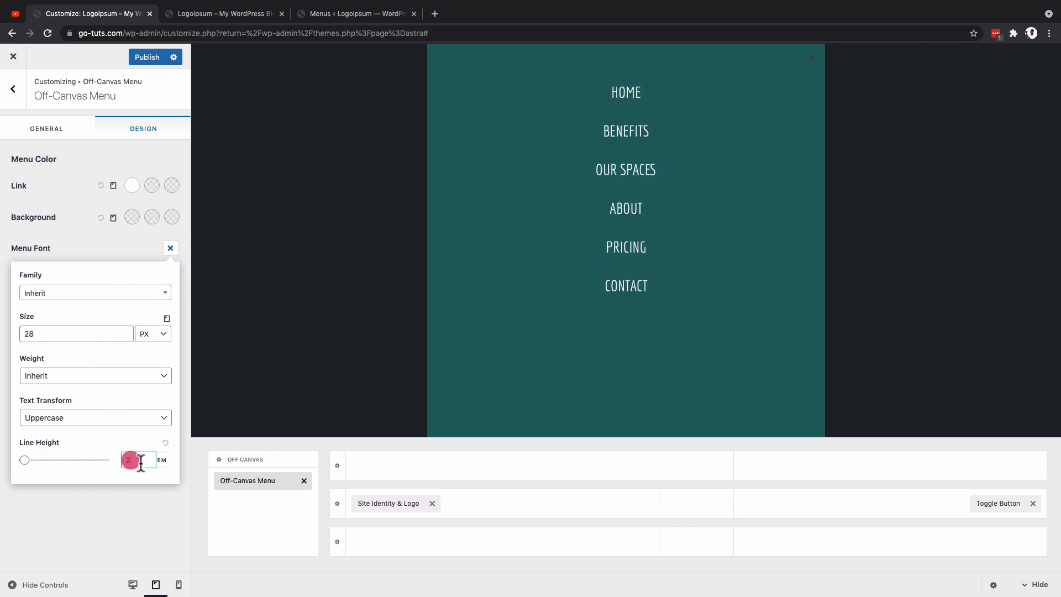
{"action": "type", "text": ".8"}
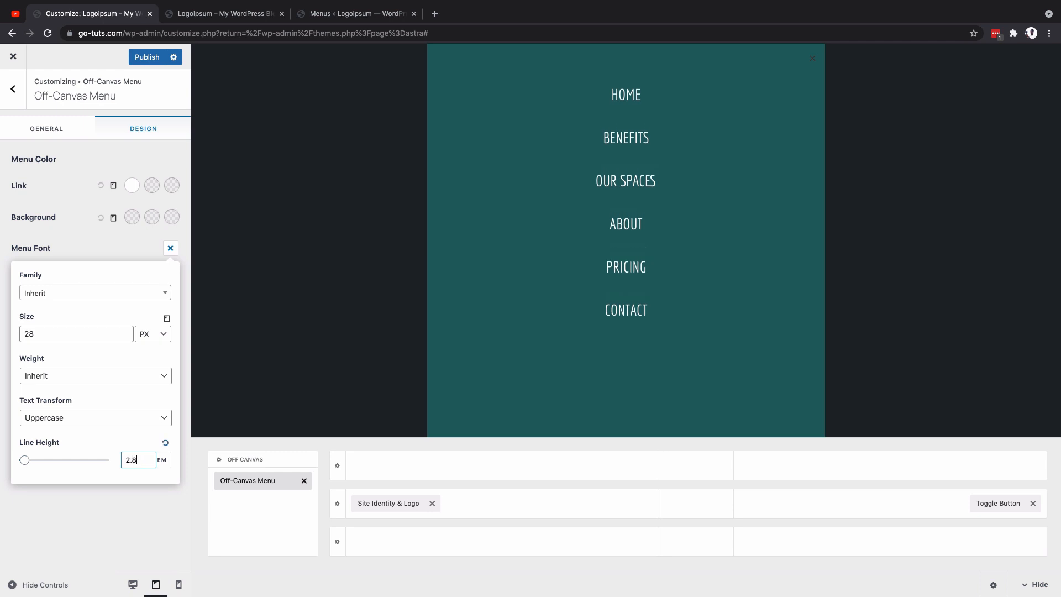
{"action": "key", "text": "BackSpace"}
{"action": "key", "text": "BackSpace"}
{"action": "key", "text": "BackSpace"}
{"action": "type", "text": "3"}
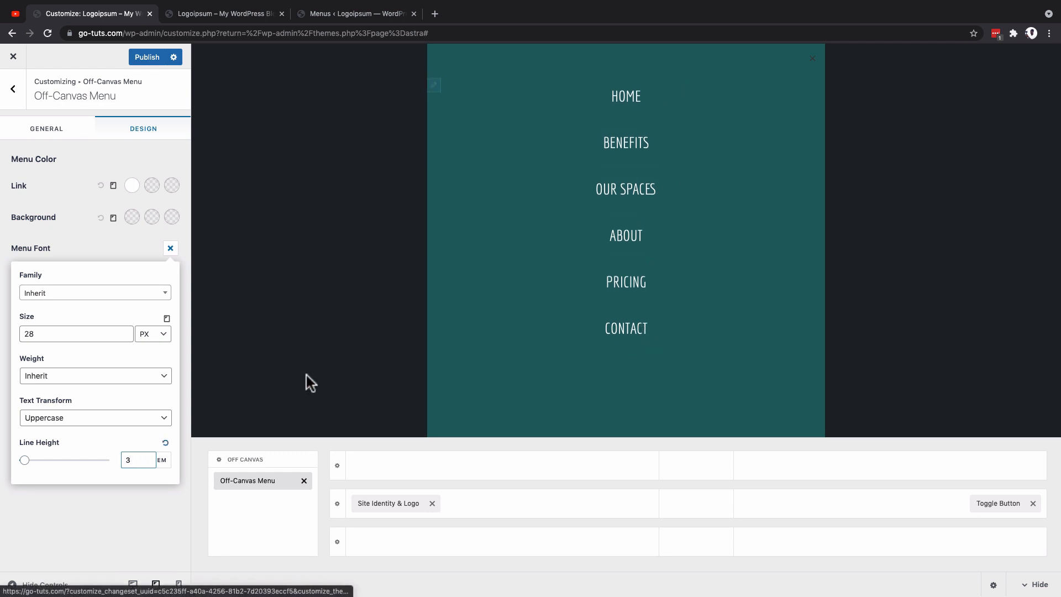
Step: Set the off-canvas menu's line height to 2.5 em, checking the open menu in the mobile and tablet previews
{"action": "left_click", "coordinate": [177, 585]}
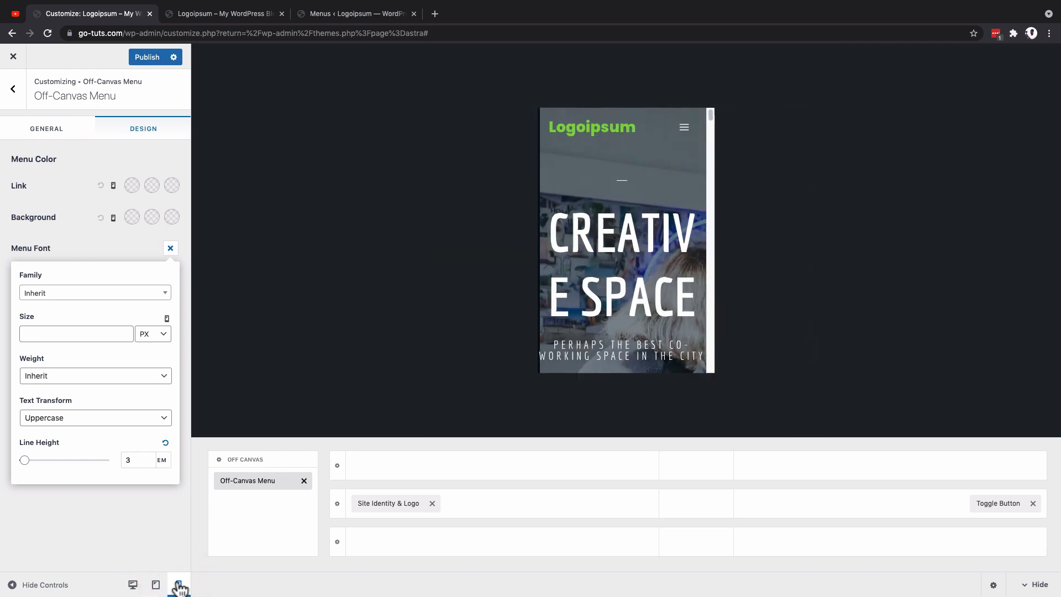
{"action": "left_click", "coordinate": [685, 134]}
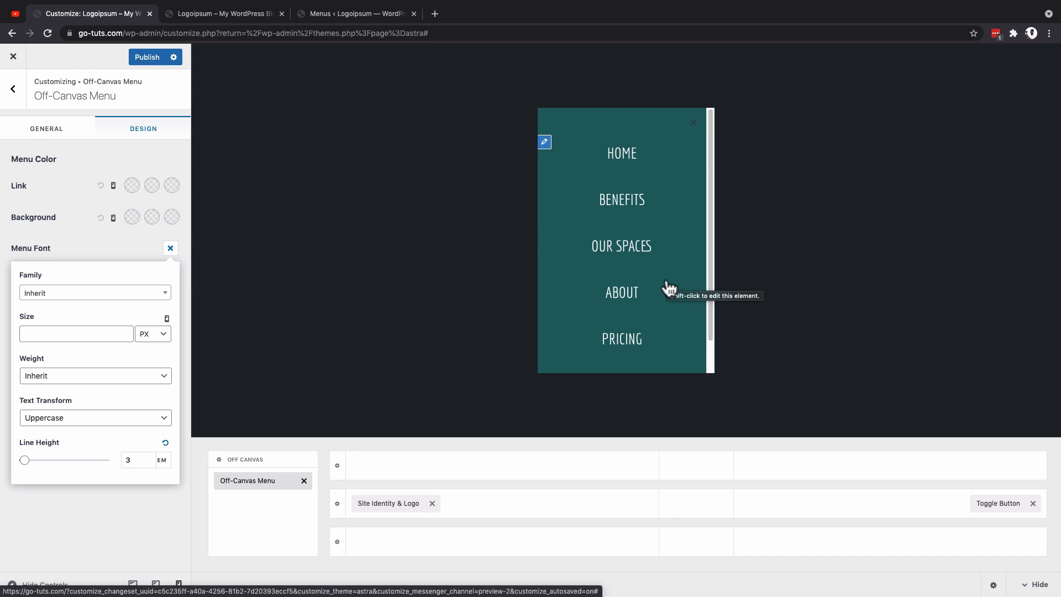
{"action": "scroll", "coordinate": [669, 288], "scroll_direction": "down", "scroll_amount": 2}
{"action": "scroll", "coordinate": [668, 288], "scroll_direction": "up", "scroll_amount": 2}
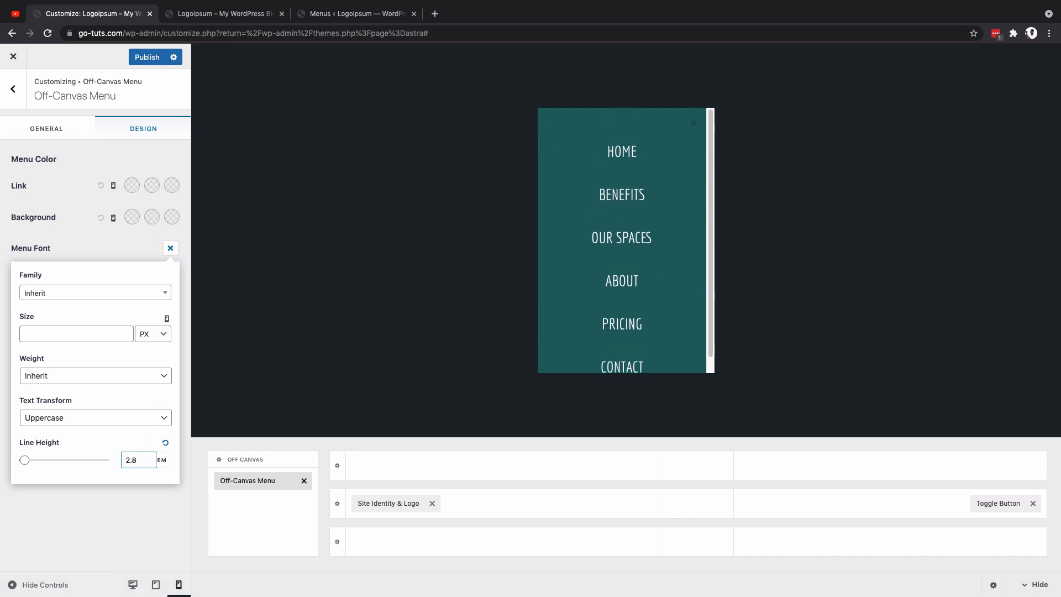
{"action": "key", "text": "BackSpace"}
{"action": "type", "text": "5"}
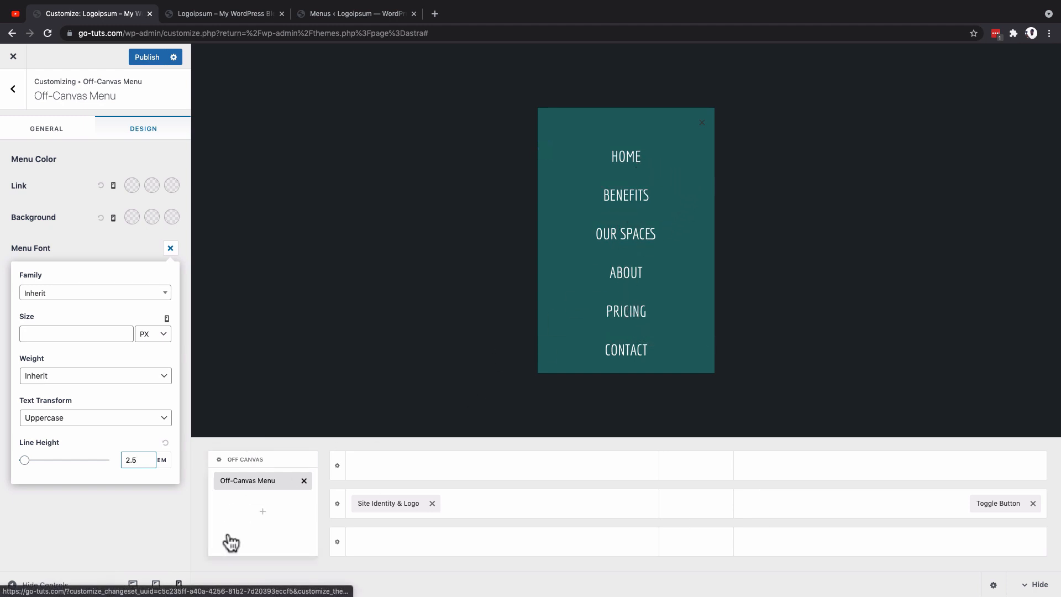
{"action": "left_click", "coordinate": [155, 584]}
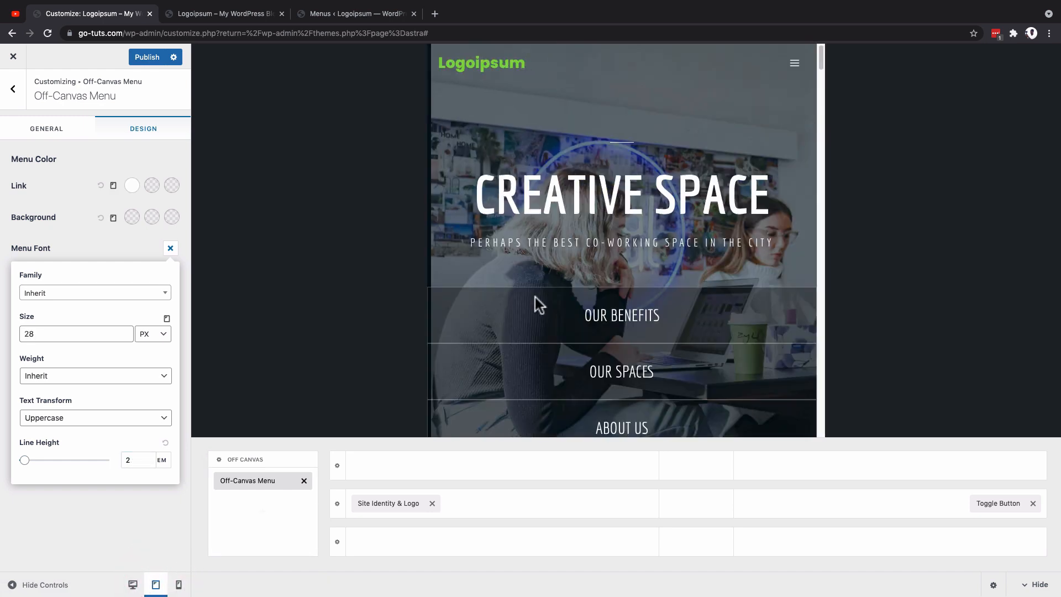
{"action": "left_click", "coordinate": [795, 63]}
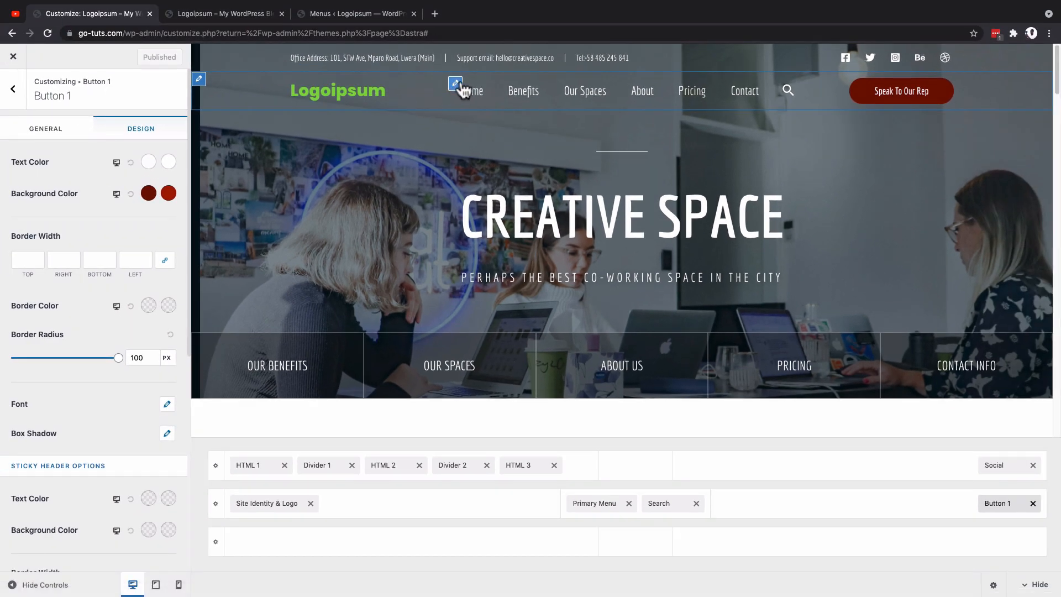
Step: Try the Underline and Overline hover styles on the desktop Primary Menu and return it to Zoom In
{"action": "left_click", "coordinate": [587, 505]}
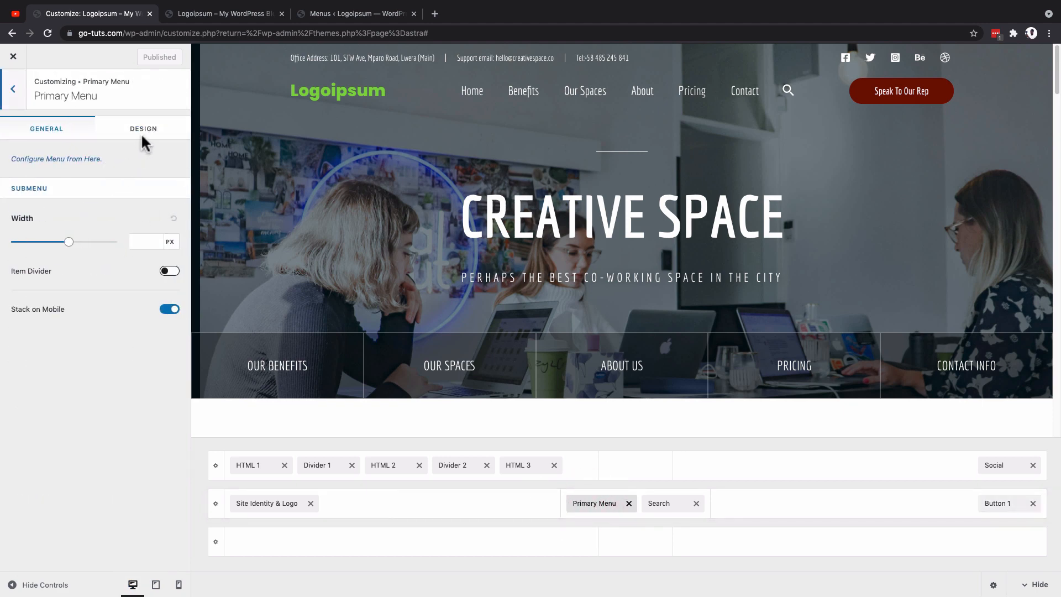
{"action": "left_click", "coordinate": [143, 135]}
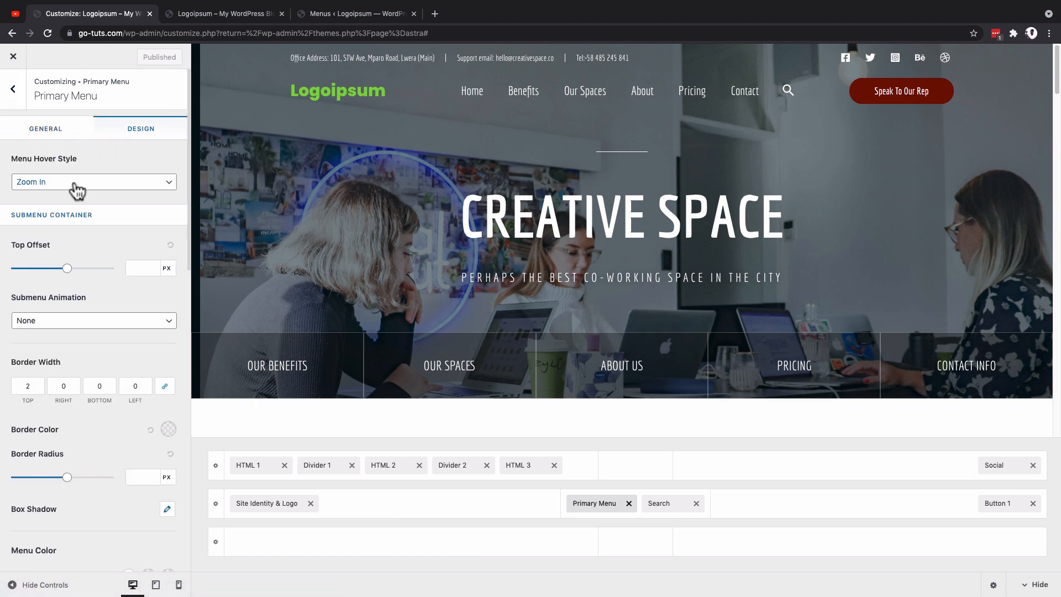
{"action": "left_click", "coordinate": [75, 184]}
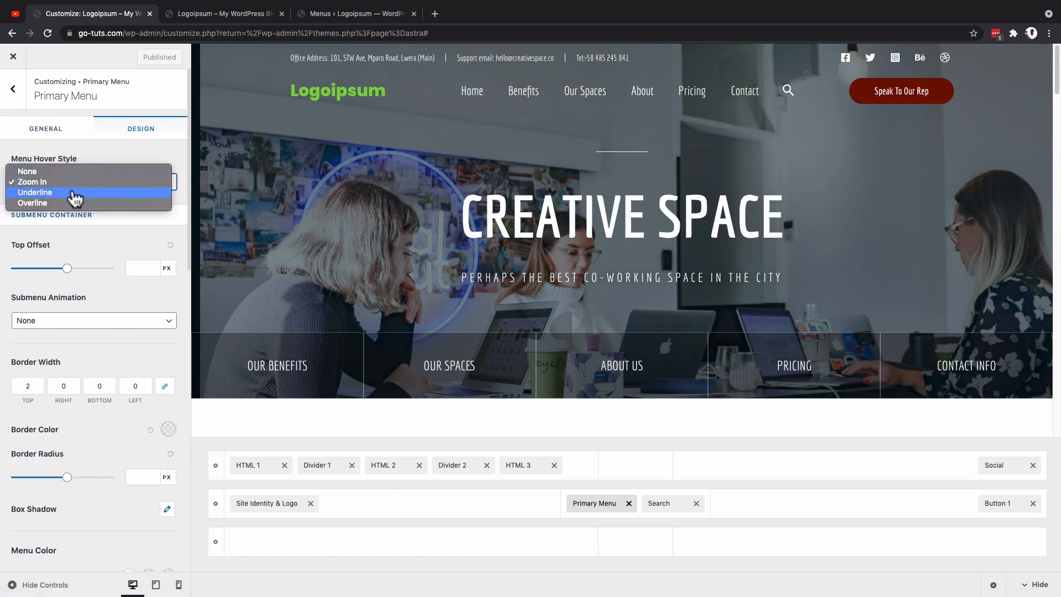
{"action": "left_click", "coordinate": [74, 194]}
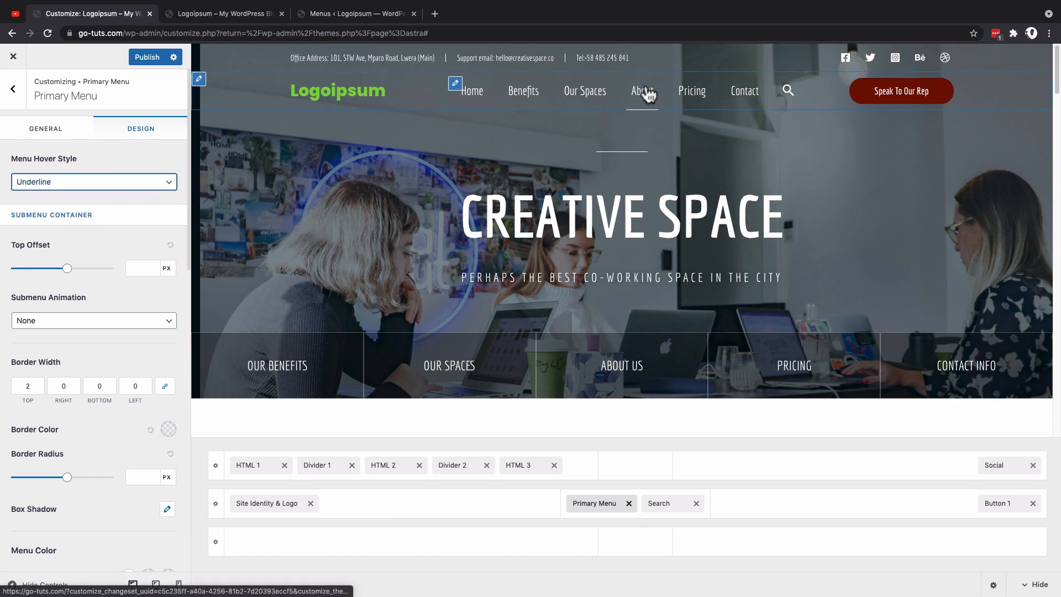
{"action": "left_click", "coordinate": [166, 182]}
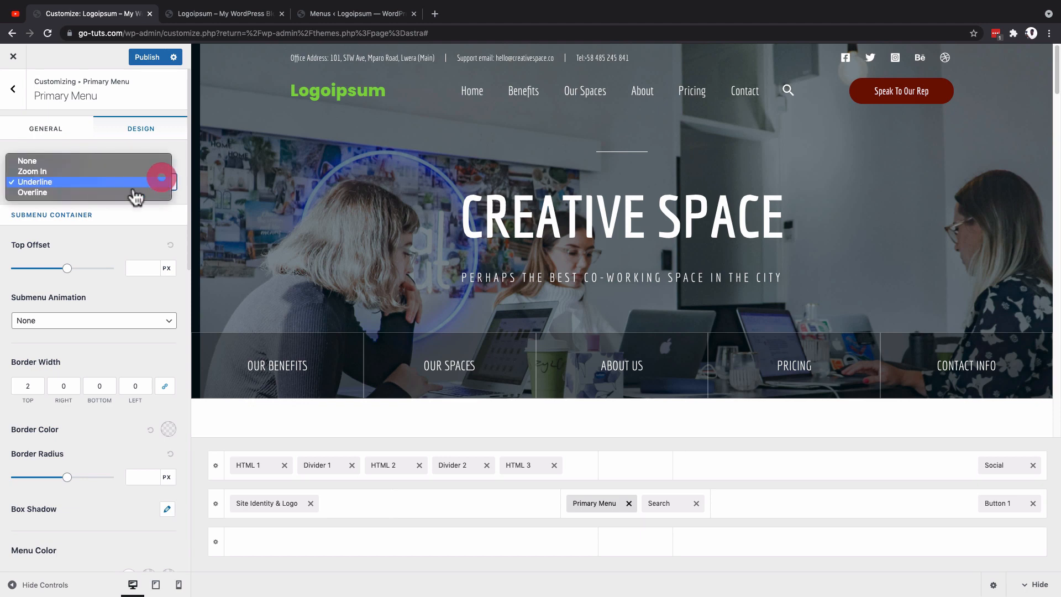
{"action": "left_click", "coordinate": [124, 194]}
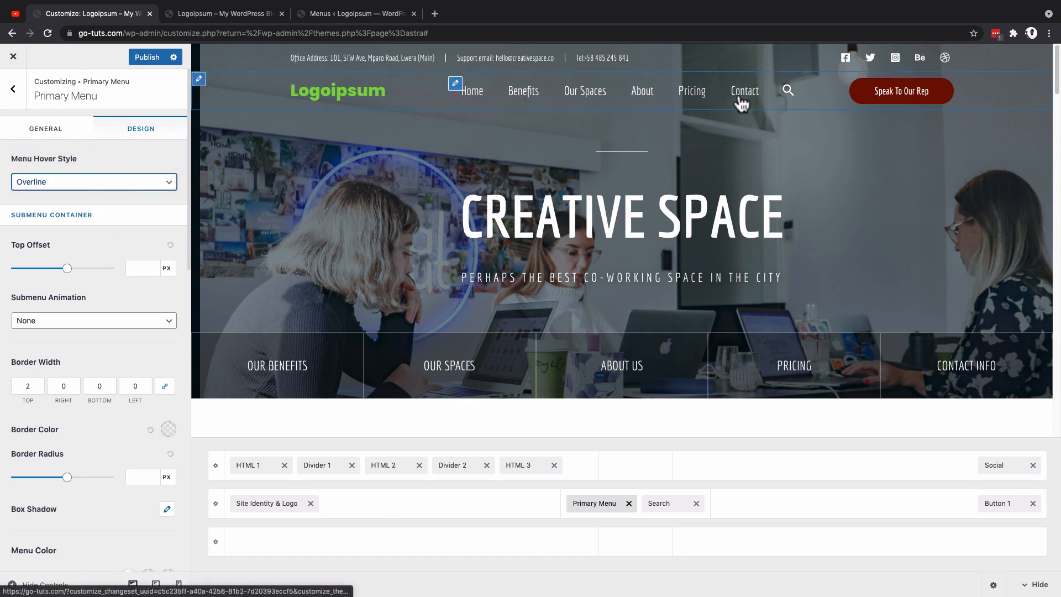
{"action": "left_click", "coordinate": [132, 184]}
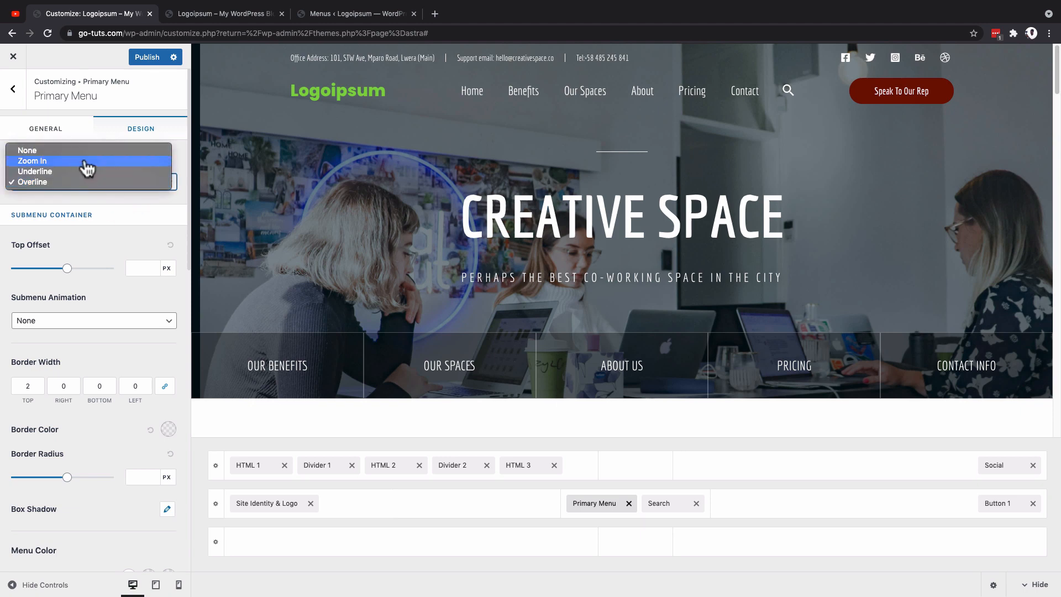
{"action": "left_click", "coordinate": [85, 161]}
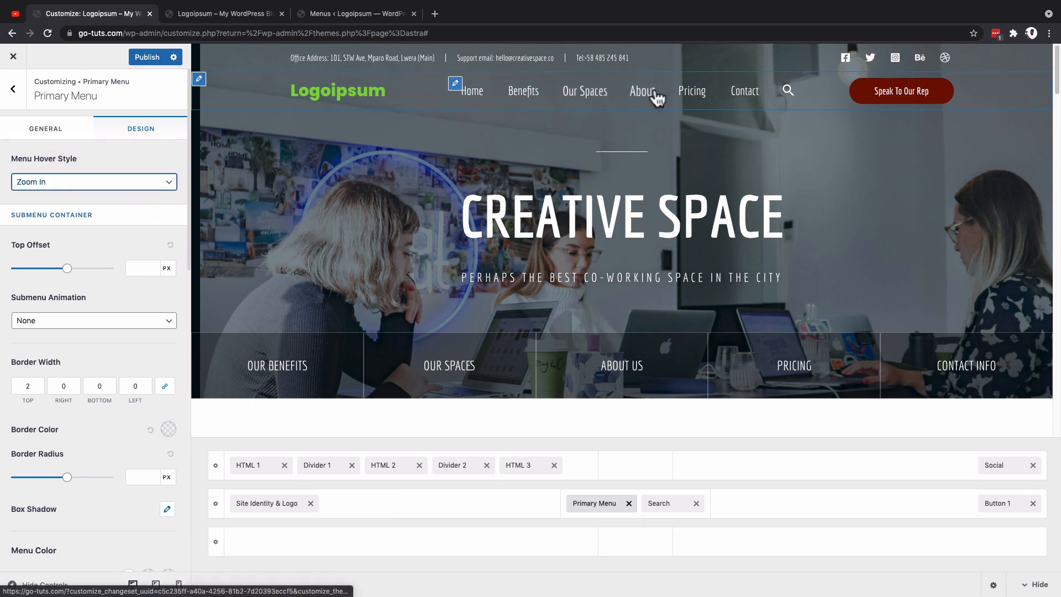
Step: Try a dark red hover color (136, 15, 15, 0.79) for the Primary Menu's sticky header links and restore white (255, 255, 255, 0.79)
{"action": "scroll", "coordinate": [115, 361], "scroll_direction": "down", "scroll_amount": 3}
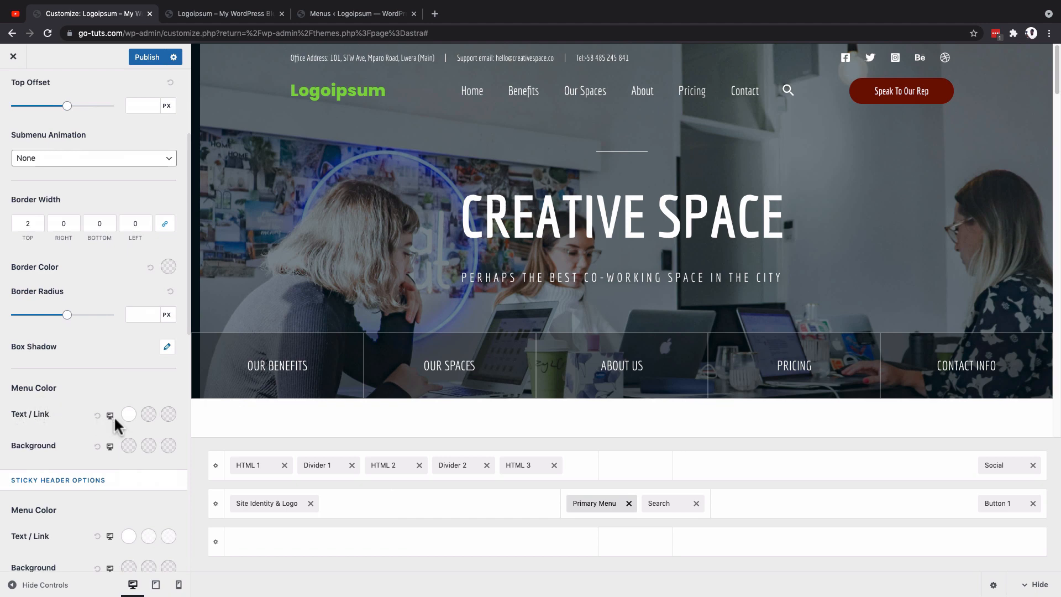
{"action": "scroll", "coordinate": [105, 439], "scroll_direction": "down", "scroll_amount": 3}
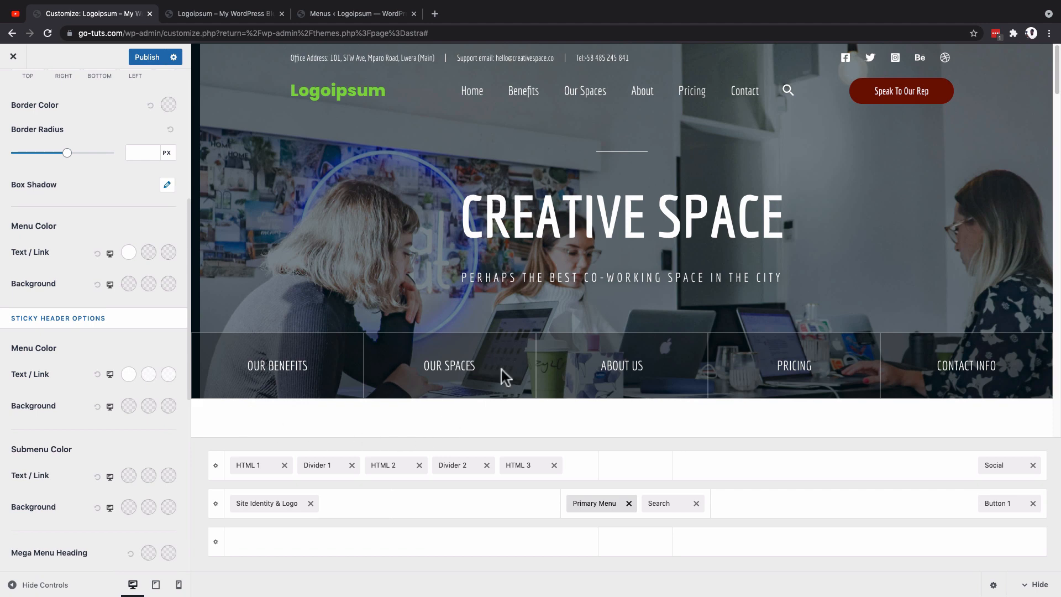
{"action": "scroll", "coordinate": [462, 293], "scroll_direction": "down", "scroll_amount": 5}
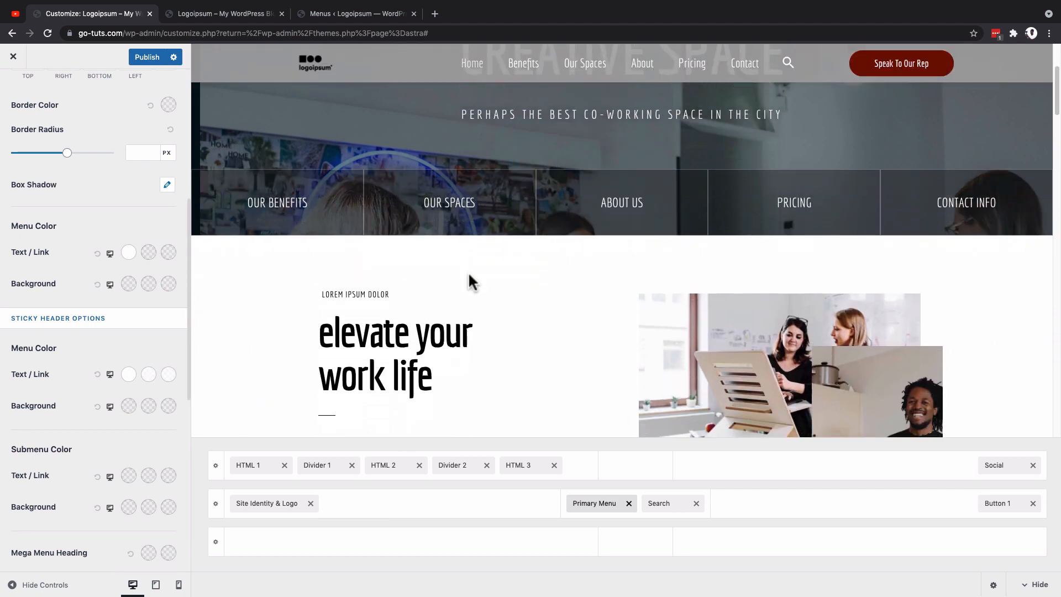
{"action": "left_click", "coordinate": [129, 376]}
{"action": "left_click", "coordinate": [168, 420]}
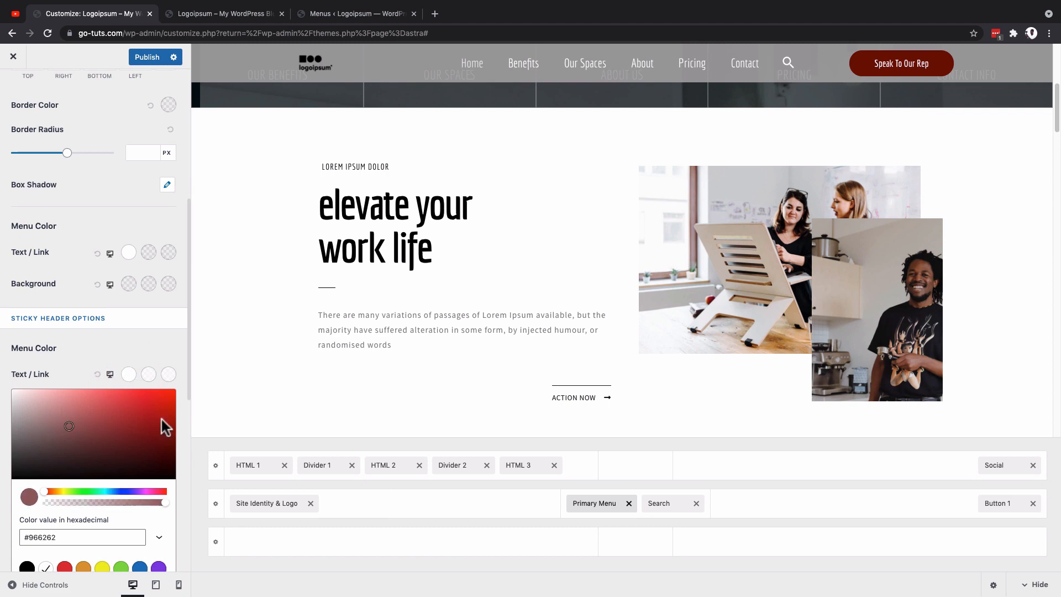
{"action": "left_click", "coordinate": [149, 374]}
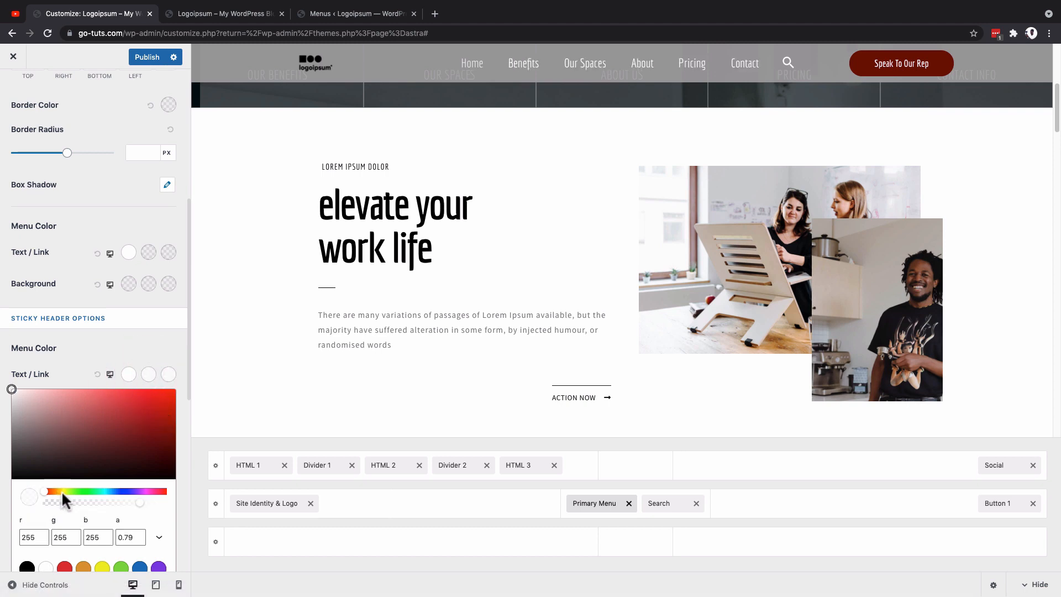
{"action": "left_click_drag", "start_coordinate": [124, 449], "coordinate": [159, 438]}
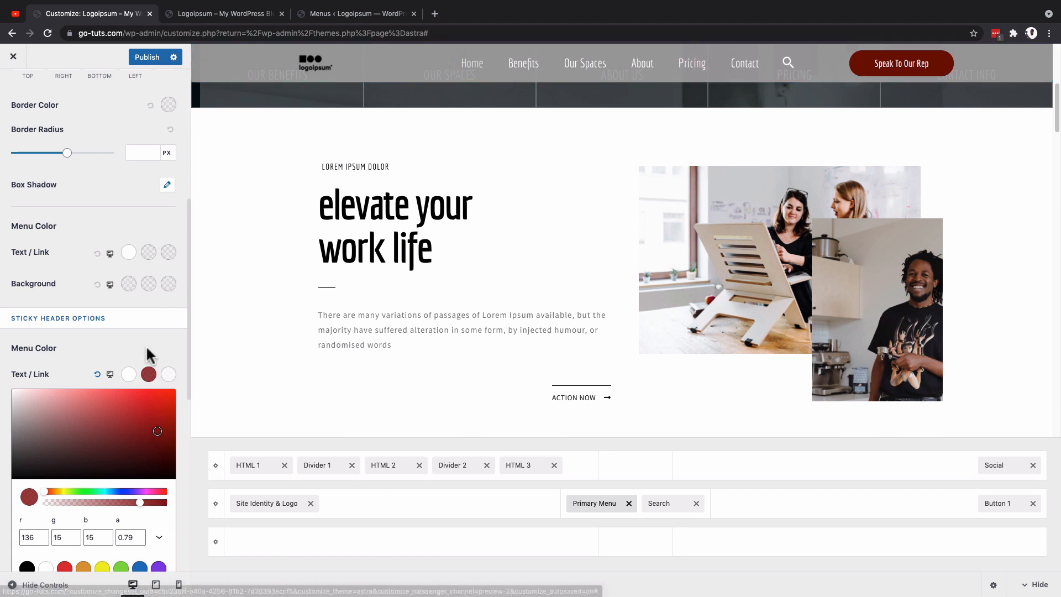
{"action": "left_click_drag", "start_coordinate": [155, 435], "coordinate": [5, 392]}
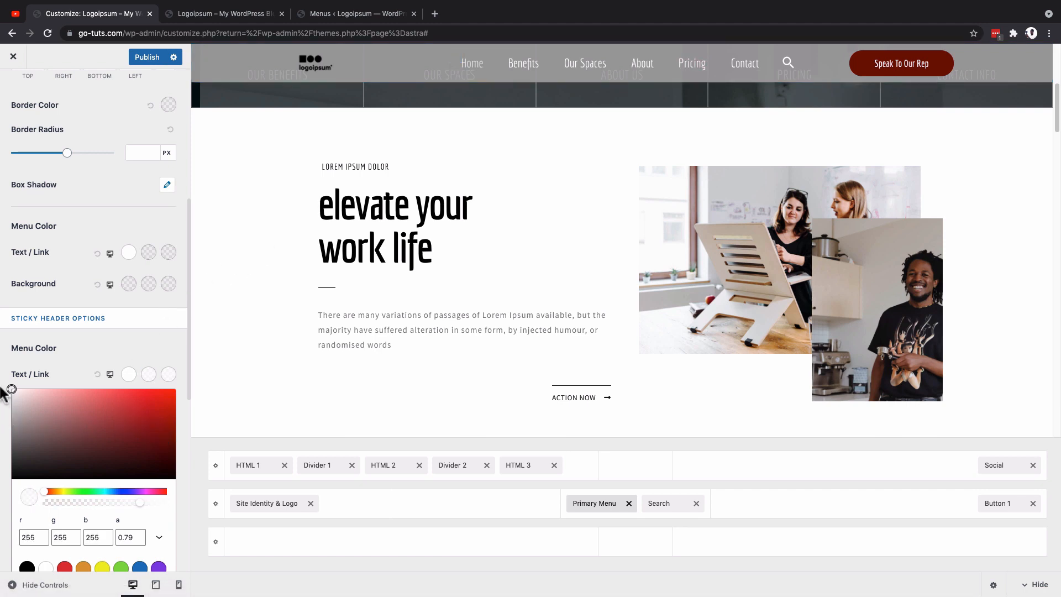
{"action": "left_click", "coordinate": [5, 387]}
{"action": "scroll", "coordinate": [178, 376], "scroll_direction": "up", "scroll_amount": 3}
{"action": "scroll", "coordinate": [672, 359], "scroll_direction": "down", "scroll_amount": 3}
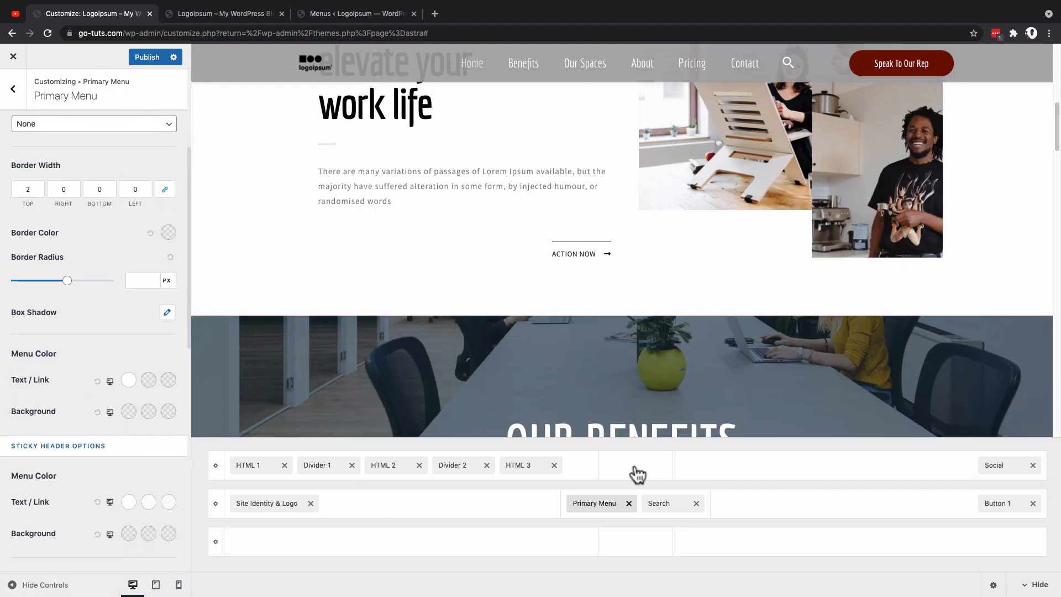
Step: Open the Above Header row's settings and compare the customized header with the live site
{"action": "left_click", "coordinate": [215, 466]}
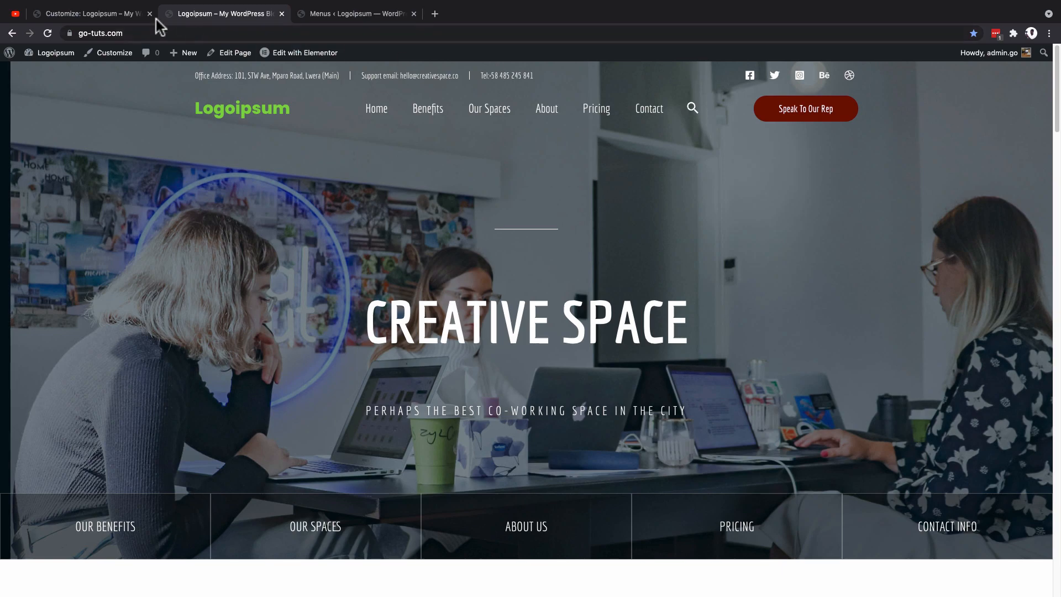
{"action": "left_click", "coordinate": [83, 17]}
{"action": "left_click", "coordinate": [248, 17]}
{"action": "left_click", "coordinate": [94, 14]}
Step: Remove the Social element from the Above Header row and add it back to the row's last section
{"action": "left_click", "coordinate": [1033, 466]}
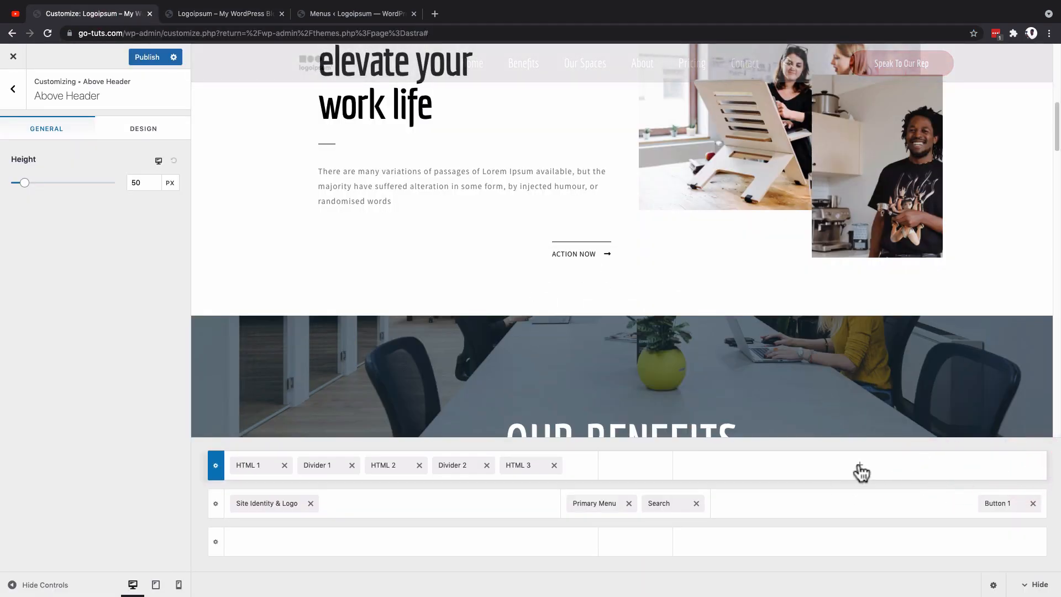
{"action": "left_click", "coordinate": [861, 471]}
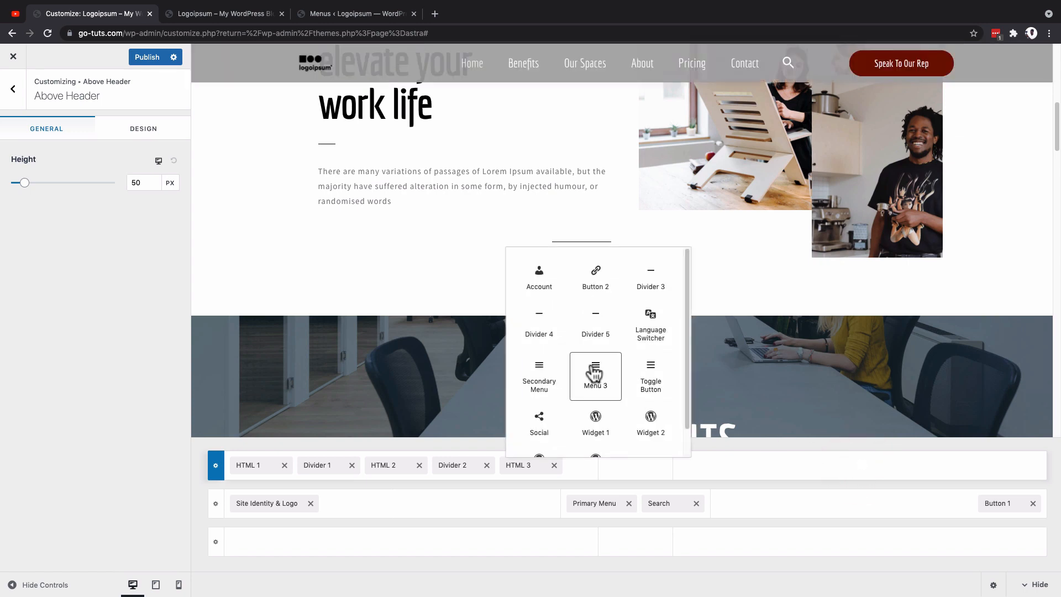
{"action": "scroll", "coordinate": [595, 373], "scroll_direction": "down", "scroll_amount": 1}
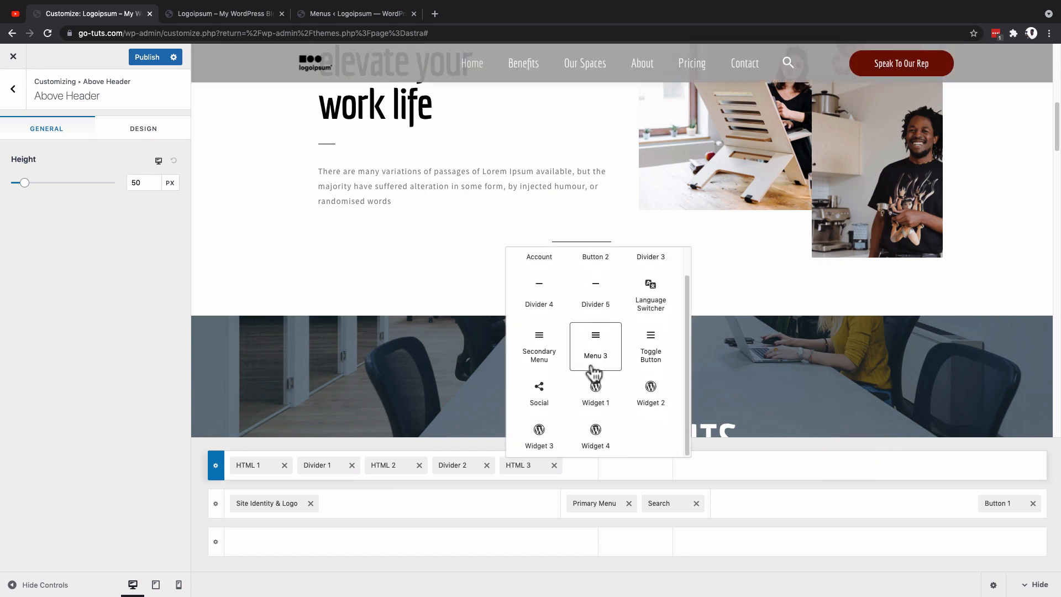
{"action": "left_click", "coordinate": [540, 395]}
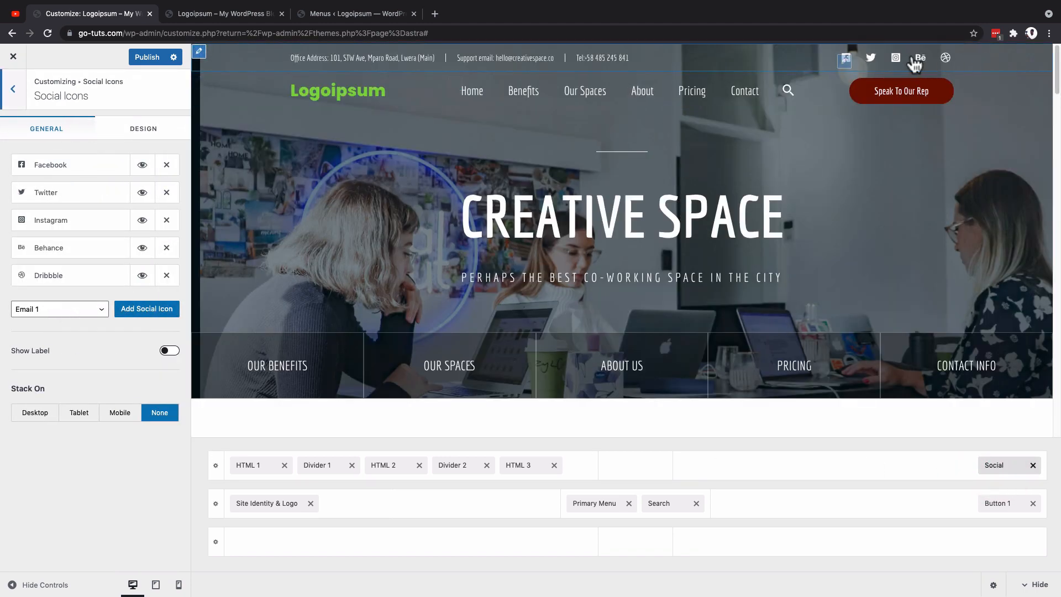
Step: Replace the Behance and Dribbble icons with Telegram in the Social element, and try showing the icon labels
{"action": "left_click", "coordinate": [101, 315]}
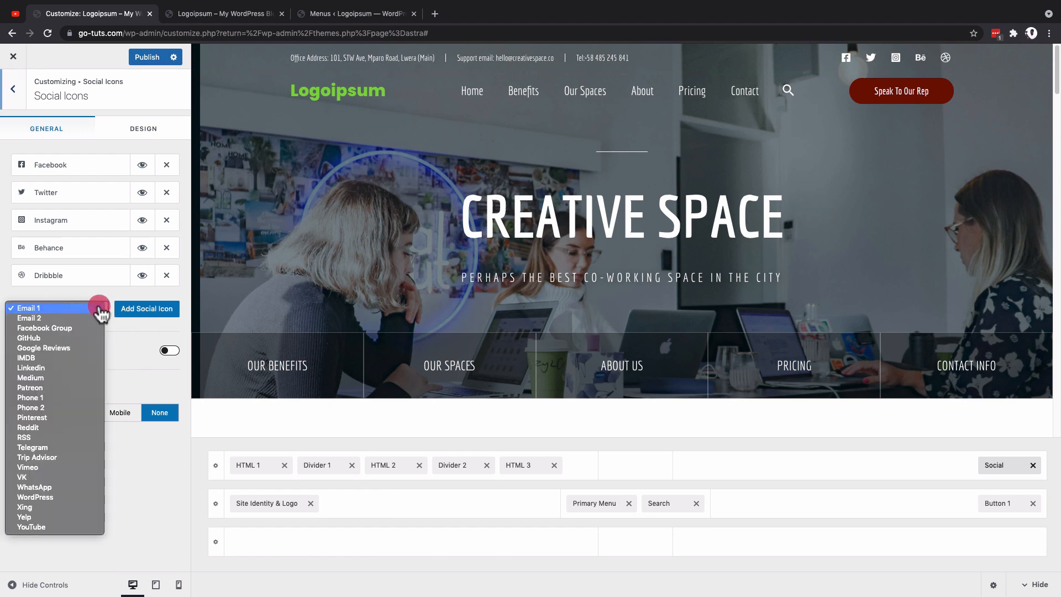
{"action": "left_click", "coordinate": [60, 449]}
{"action": "left_click", "coordinate": [135, 313]}
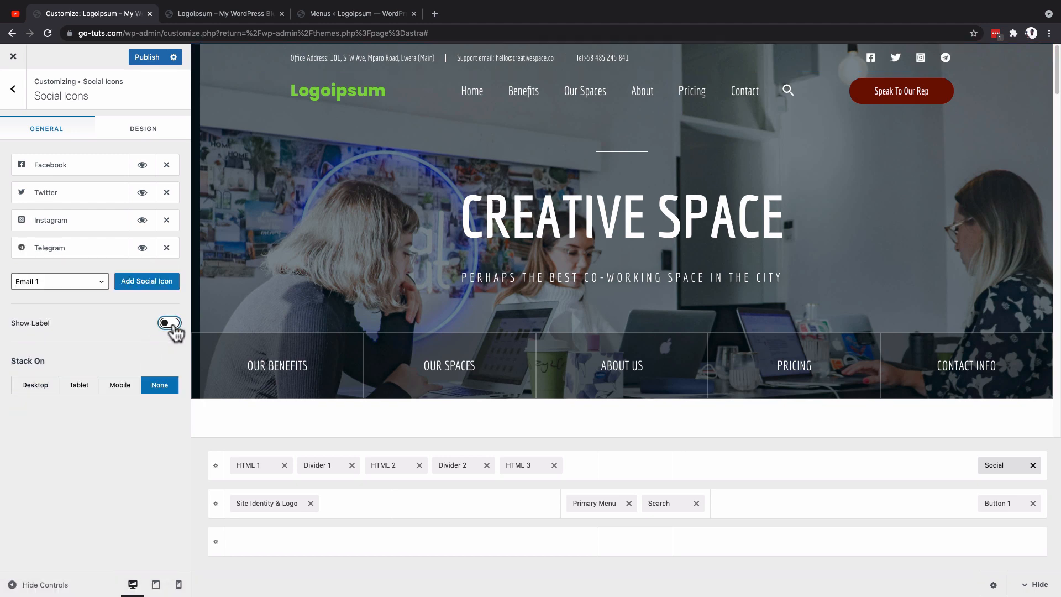
{"action": "left_click", "coordinate": [173, 326]}
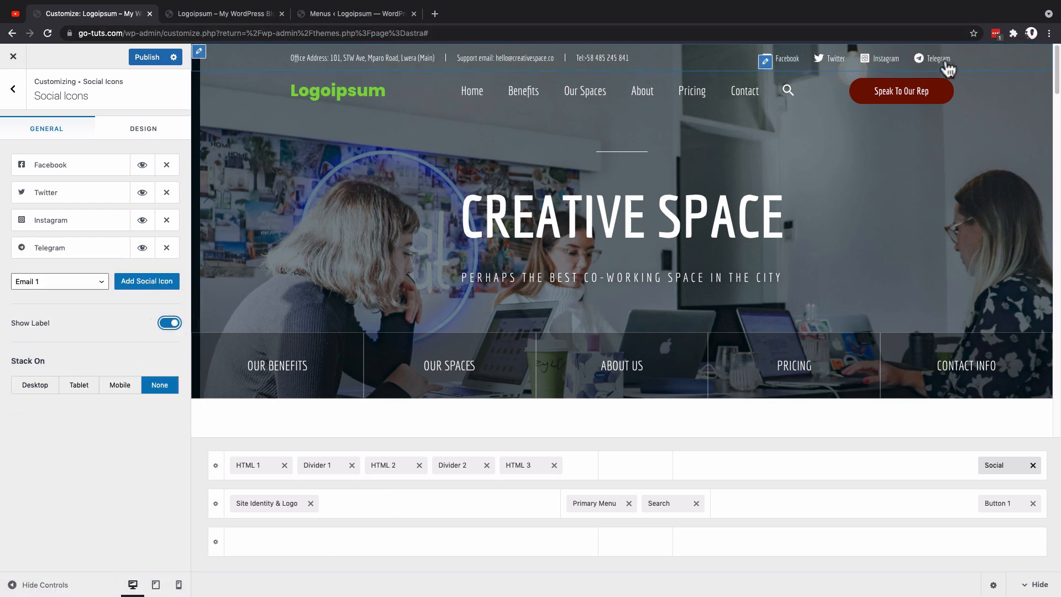
{"action": "left_click", "coordinate": [170, 325]}
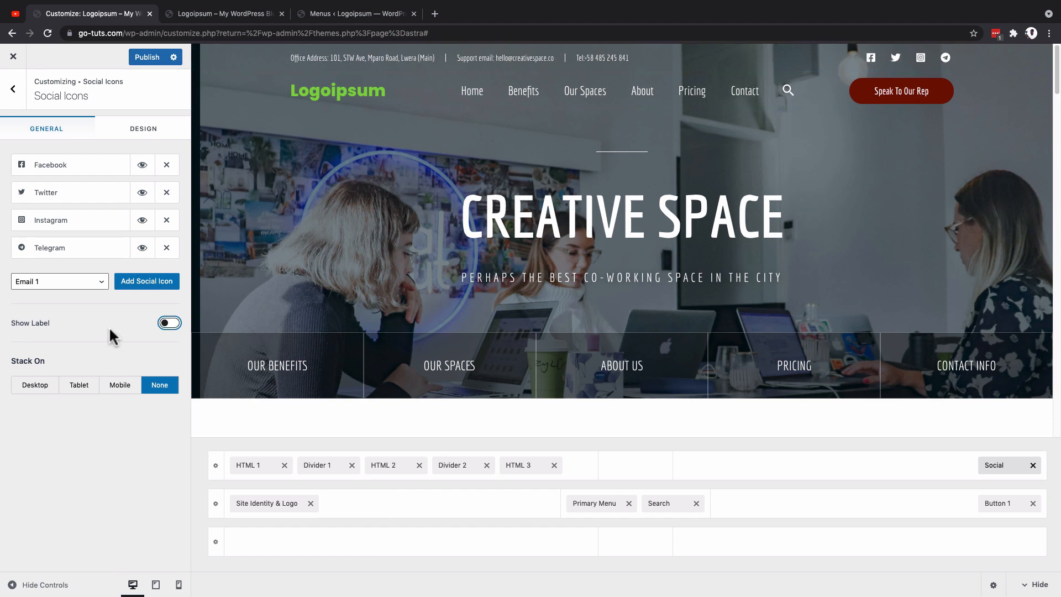
Step: Set the social icons' size to 20 px and their spacing to 23 px on desktop
{"action": "left_click", "coordinate": [143, 133]}
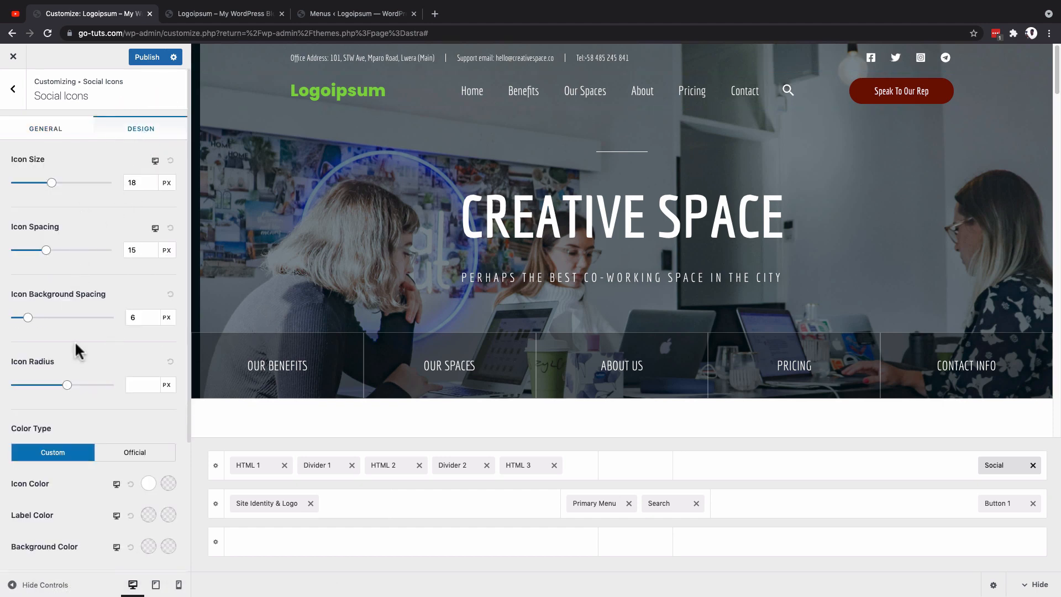
{"action": "scroll", "coordinate": [78, 351], "scroll_direction": "down", "scroll_amount": 3}
{"action": "scroll", "coordinate": [83, 344], "scroll_direction": "up", "scroll_amount": 3}
{"action": "mouse_move", "coordinate": [52, 186]}
{"action": "left_mouse_down"}
{"action": "mouse_move", "coordinate": [78, 188]}
{"action": "mouse_move", "coordinate": [31, 196]}
{"action": "mouse_move", "coordinate": [61, 199]}
{"action": "left_mouse_up"}
Step: Try the Official color type for the social icons and return it to Custom
{"action": "scroll", "coordinate": [50, 332], "scroll_direction": "down", "scroll_amount": 3}
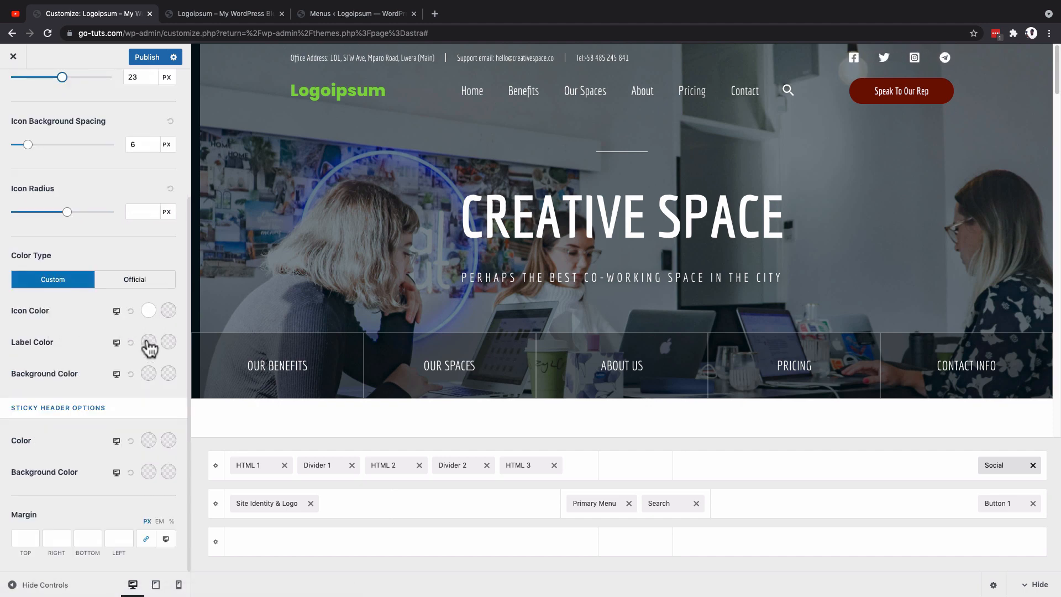
{"action": "left_click", "coordinate": [137, 281]}
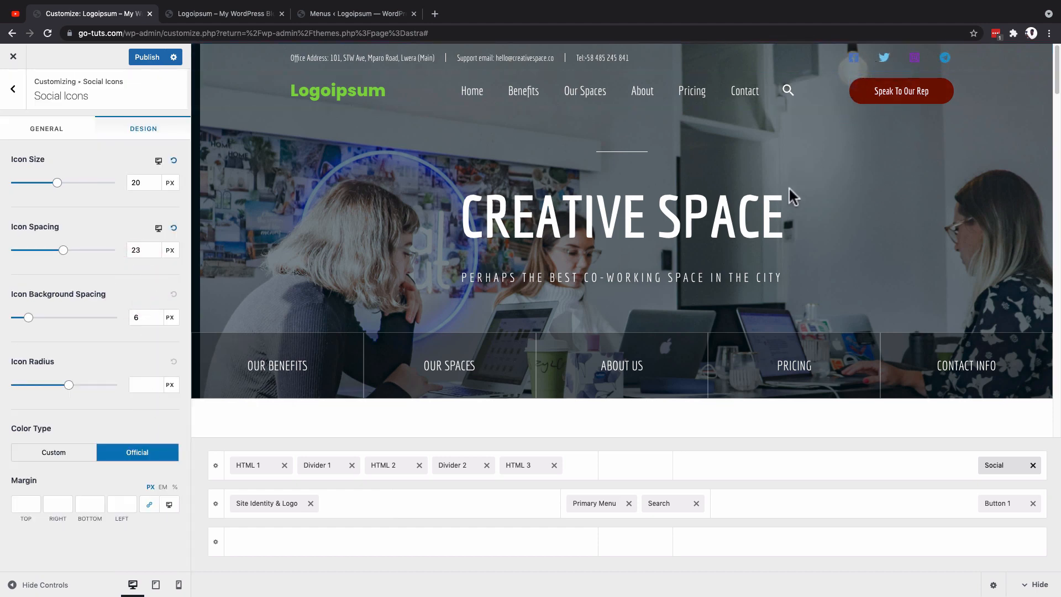
{"action": "left_click", "coordinate": [58, 456]}
{"action": "scroll", "coordinate": [156, 401], "scroll_direction": "down", "scroll_amount": 3}
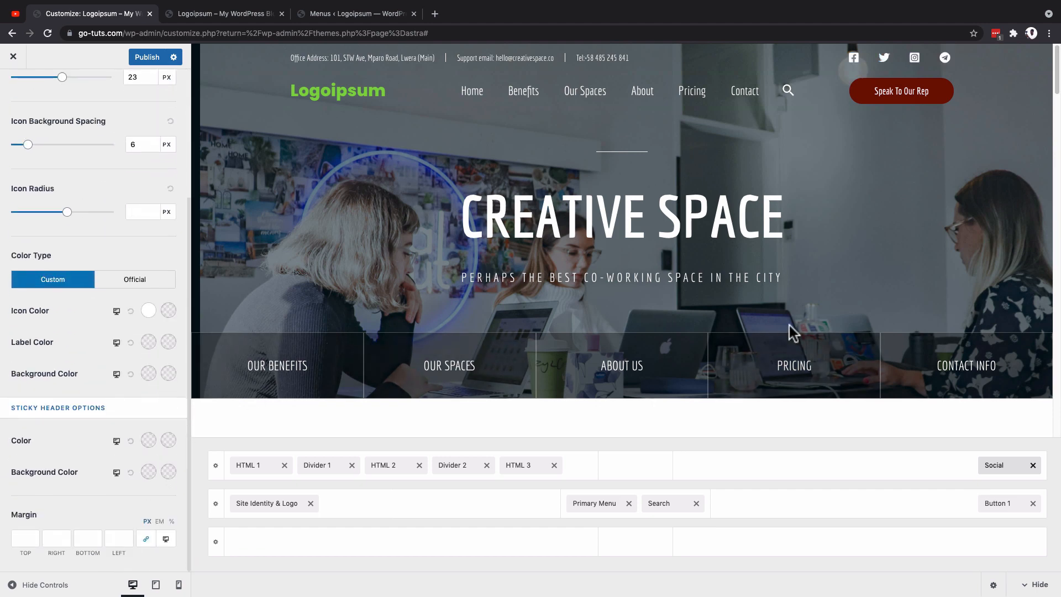
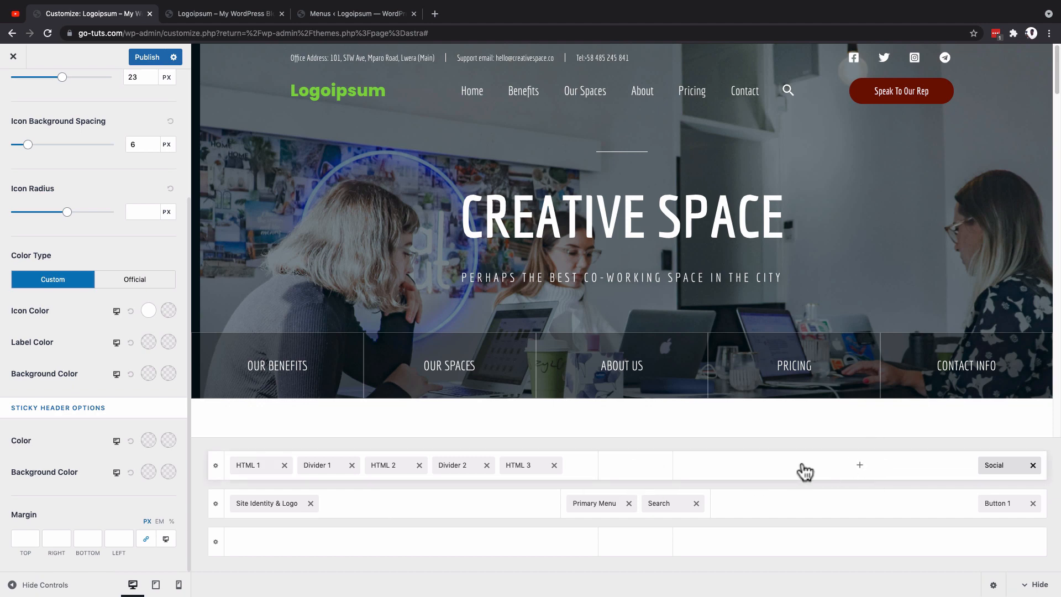
Step: Remove the HTML 1 element from the Above Header row, add it back and move it to the front of the row
{"action": "left_click", "coordinate": [284, 465]}
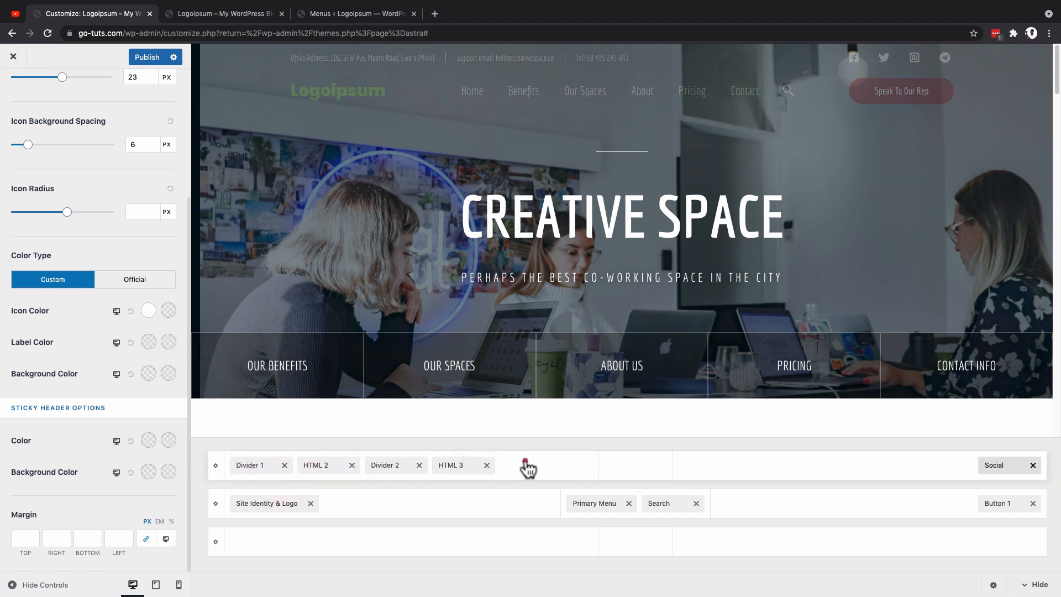
{"action": "left_click", "coordinate": [526, 466]}
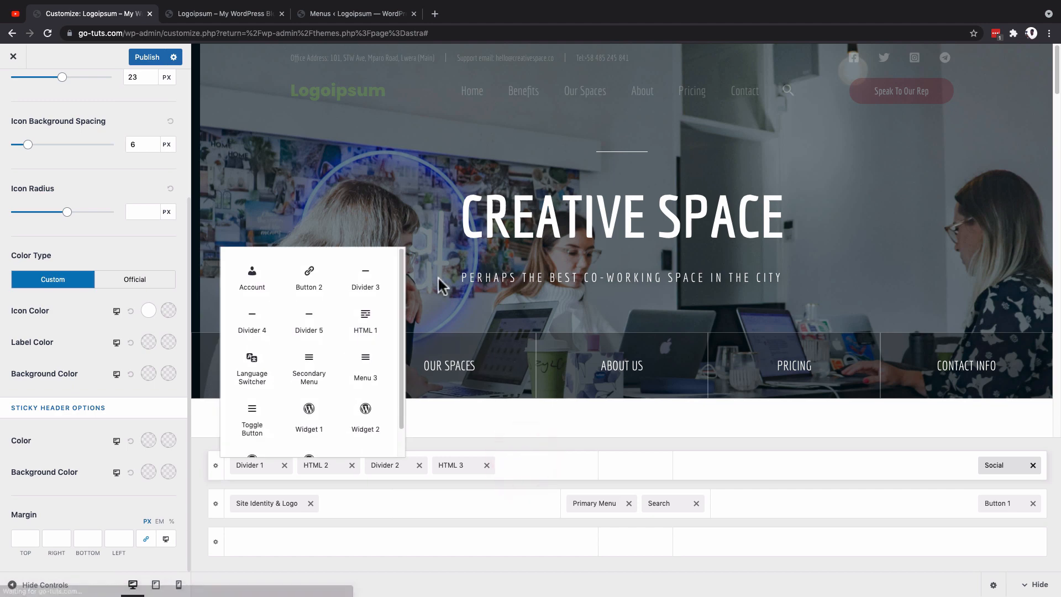
{"action": "left_click", "coordinate": [370, 333]}
{"action": "left_click_drag", "start_coordinate": [527, 467], "coordinate": [251, 465]}
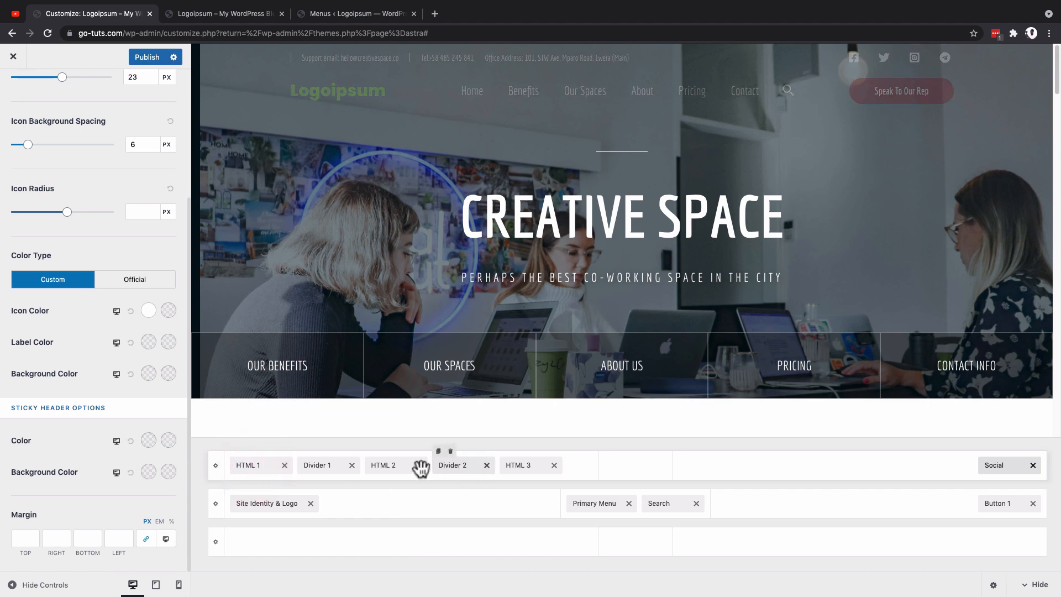
Step: Edit the address text in HTML 1, deleting the word "Office" and replacing "Main" with "City Centre"
{"action": "left_click", "coordinate": [256, 466]}
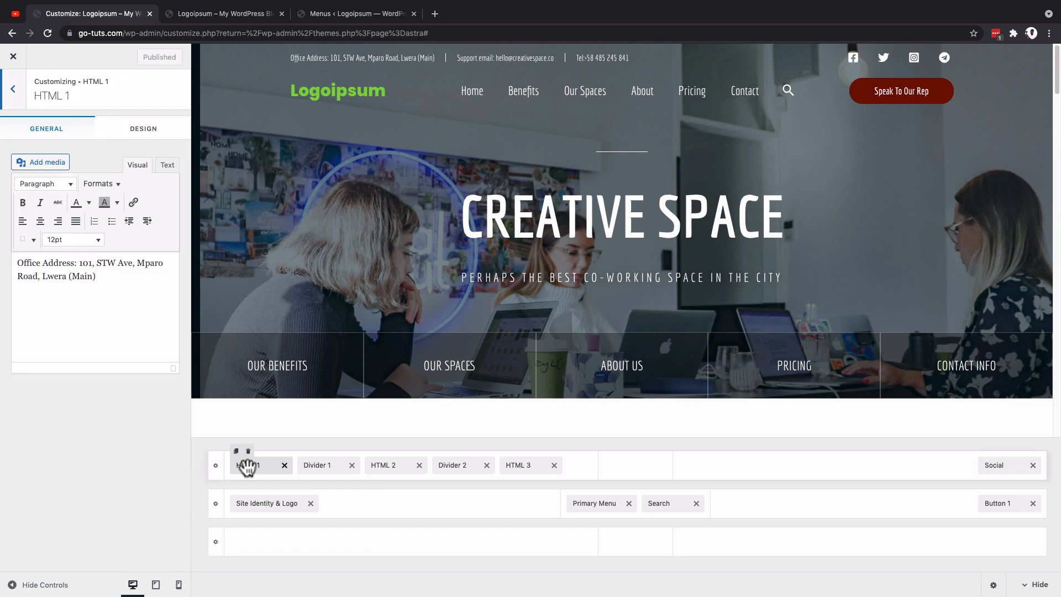
{"action": "left_click_drag", "start_coordinate": [108, 278], "coordinate": [26, 260]}
{"action": "left_click", "coordinate": [123, 284]}
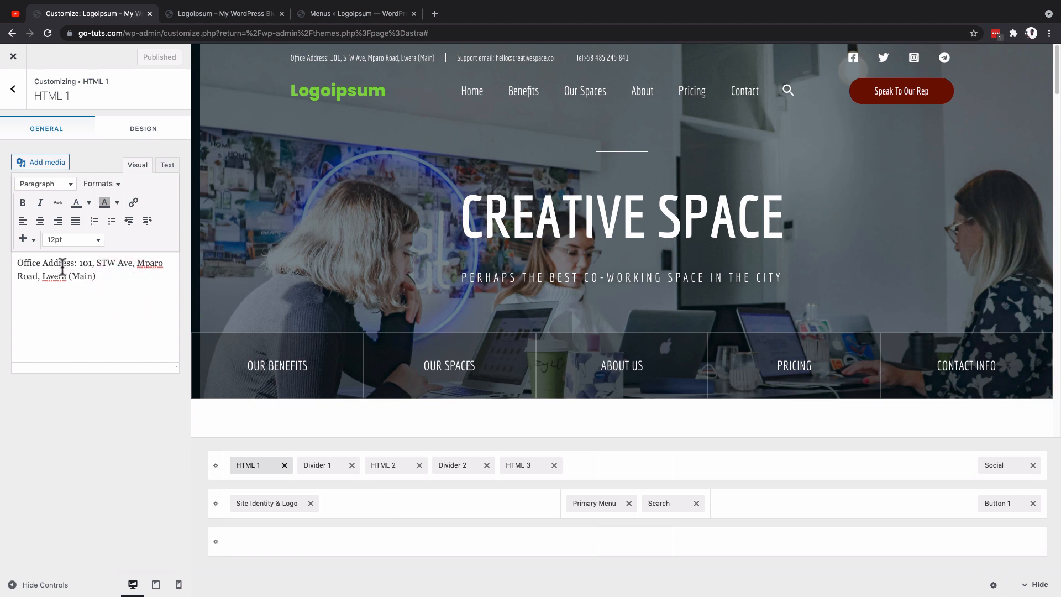
{"action": "left_click", "coordinate": [42, 263]}
{"action": "double_click", "coordinate": [58, 263]}
{"action": "left_click", "coordinate": [37, 263]}
{"action": "left_click", "coordinate": [19, 263]}
{"action": "double_click", "coordinate": [26, 263]}
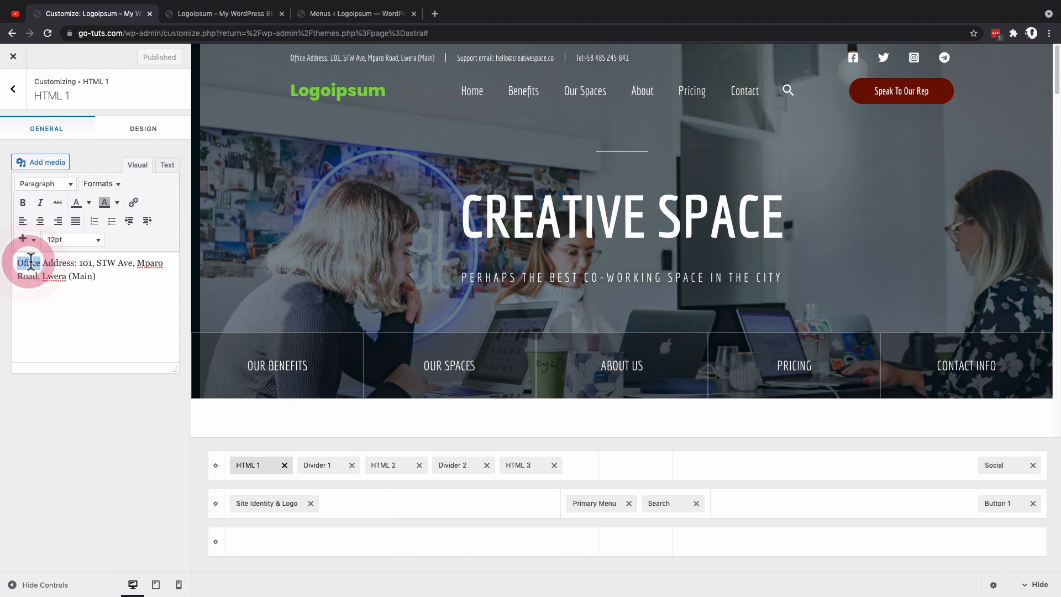
{"action": "key", "text": "BackSpace"}
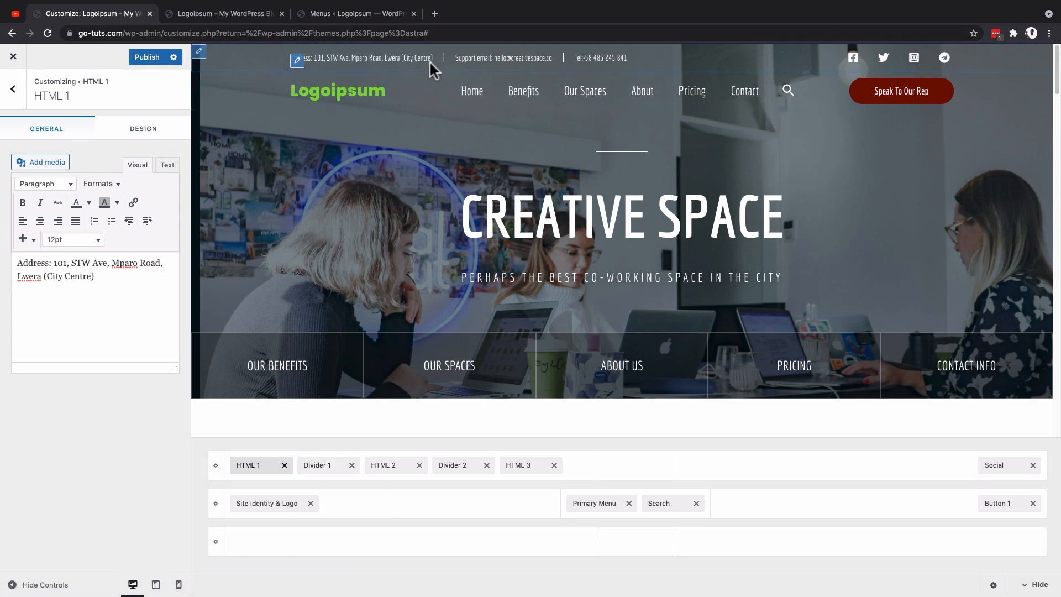
Step: Add Divider 4 after HTML 3 in the Above Header row and open its settings
{"action": "left_click", "coordinate": [580, 474]}
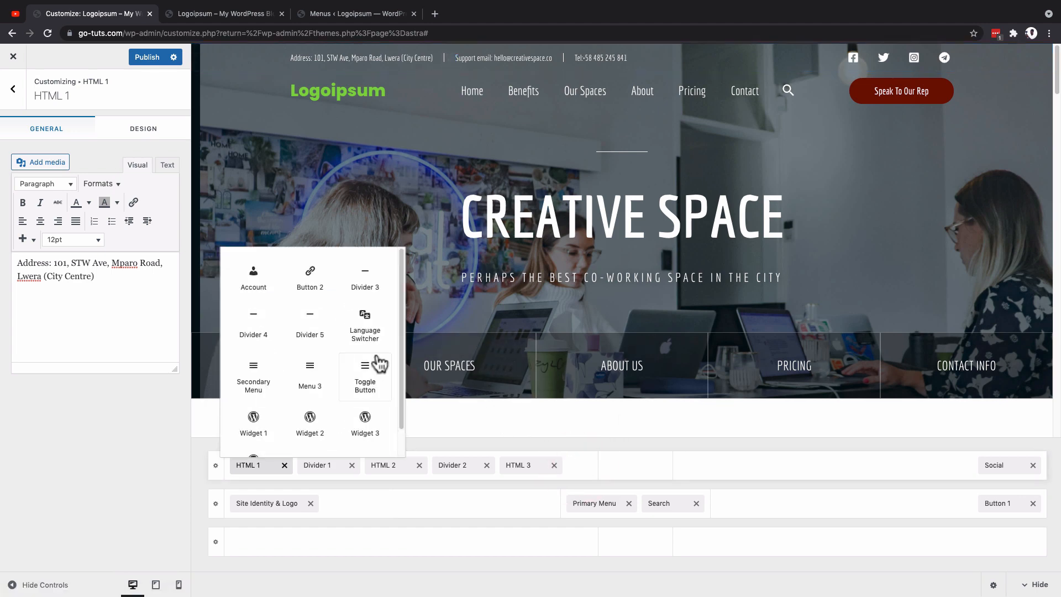
{"action": "left_click", "coordinate": [254, 320]}
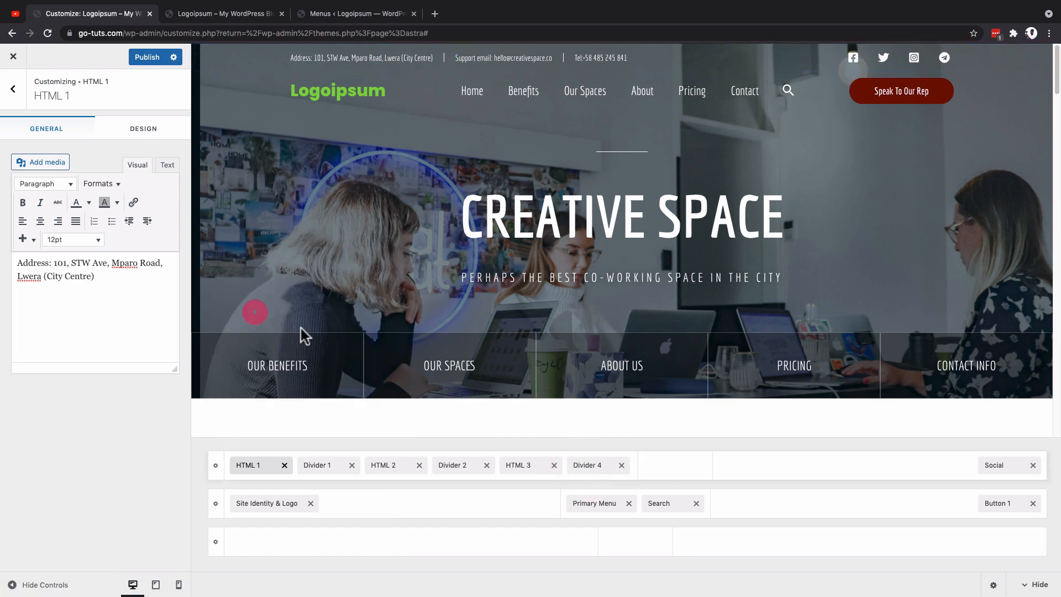
{"action": "left_click", "coordinate": [596, 469]}
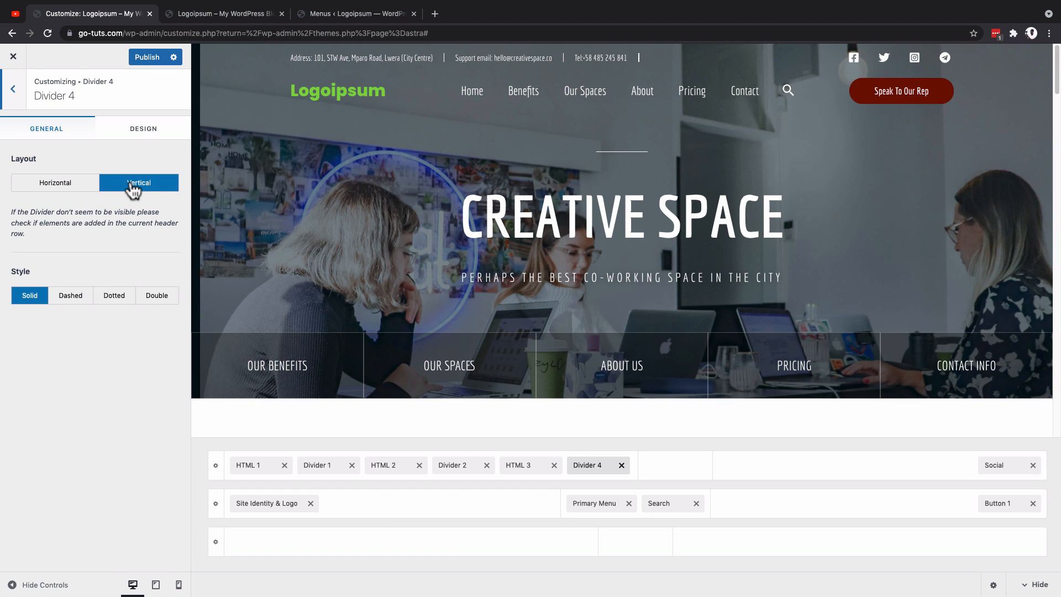
Step: Try the Dashed, Dotted and Double styles on Divider 4 and return it to Solid
{"action": "left_click", "coordinate": [72, 298]}
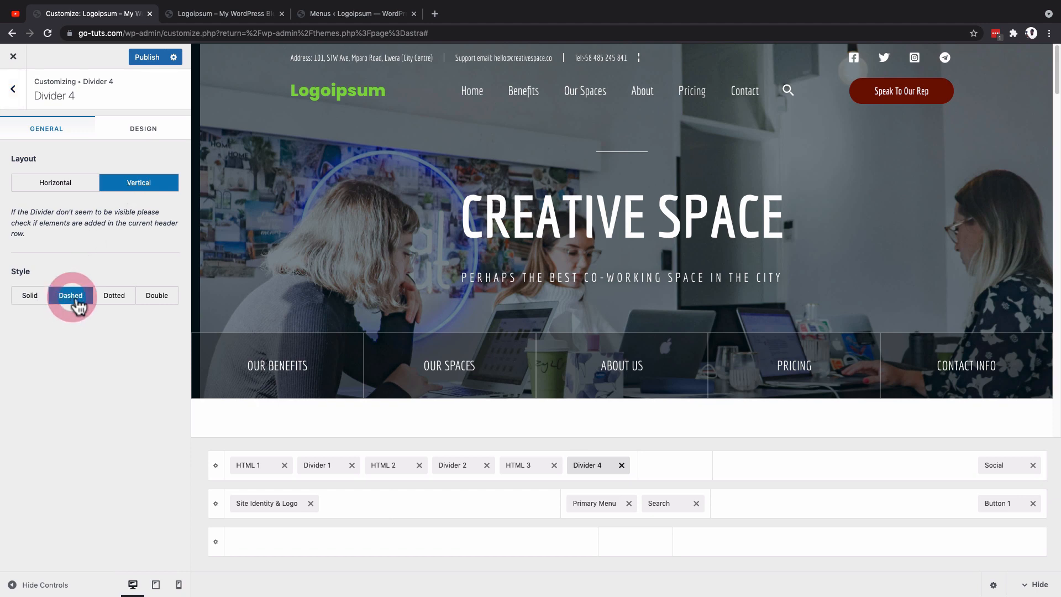
{"action": "left_click", "coordinate": [115, 296]}
{"action": "left_click", "coordinate": [157, 296]}
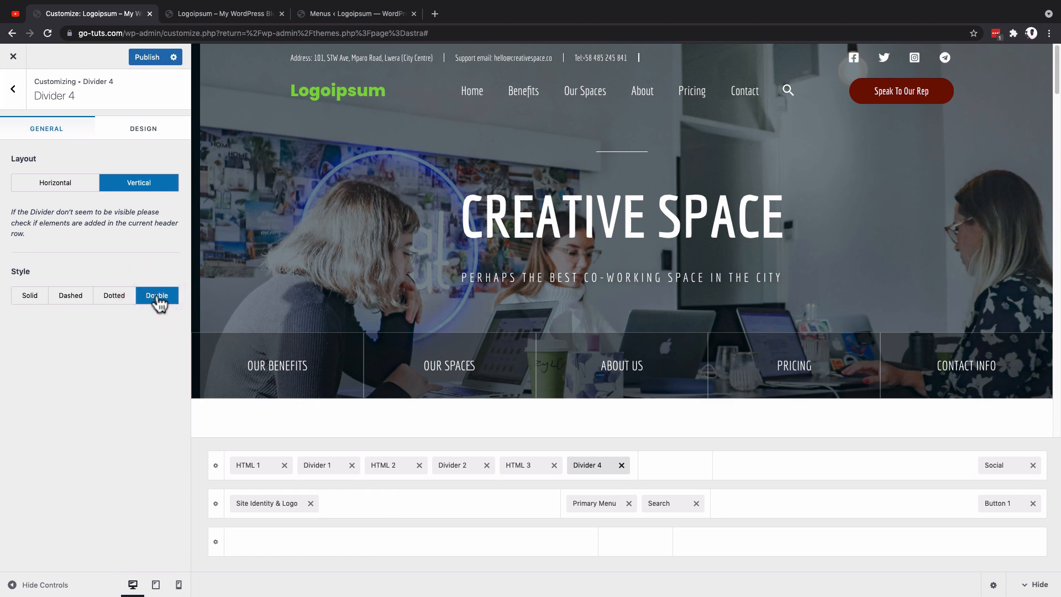
{"action": "left_click", "coordinate": [34, 300]}
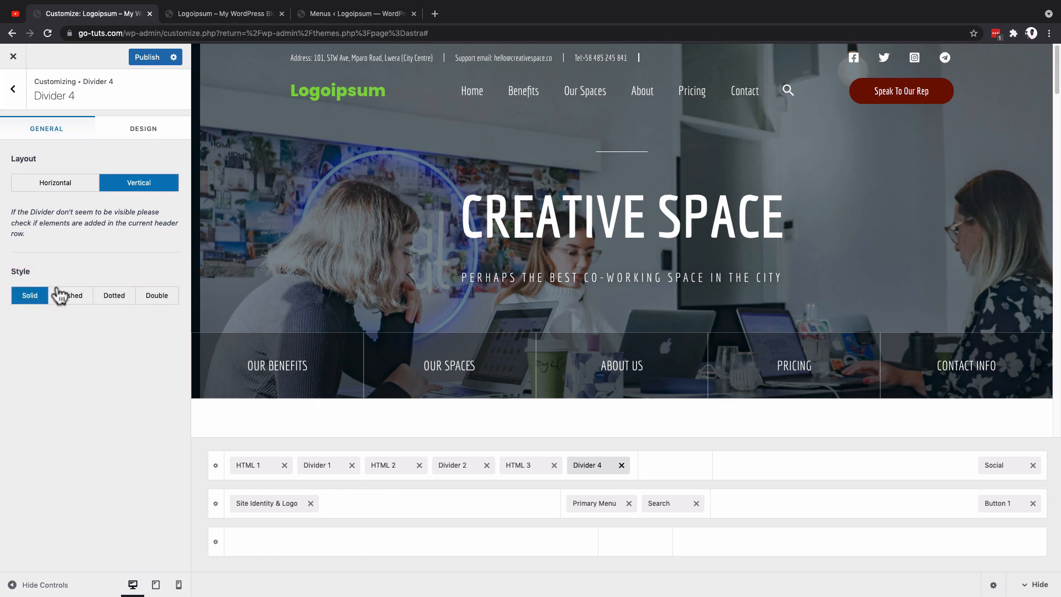
Step: Set the color of Divider 4 to yellow (#eeee22)
{"action": "left_click", "coordinate": [156, 133]}
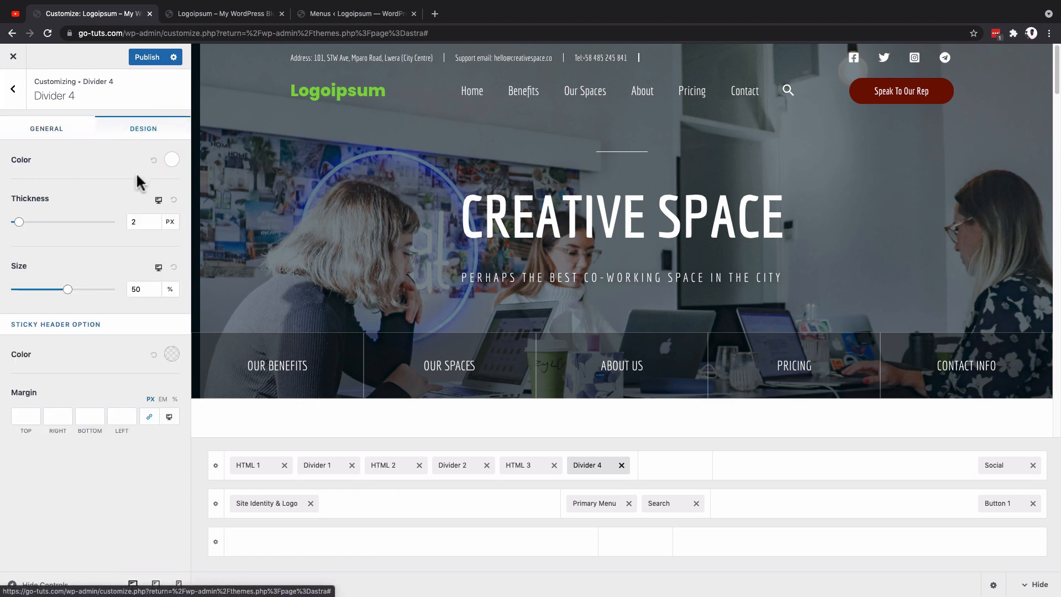
{"action": "left_click", "coordinate": [167, 161]}
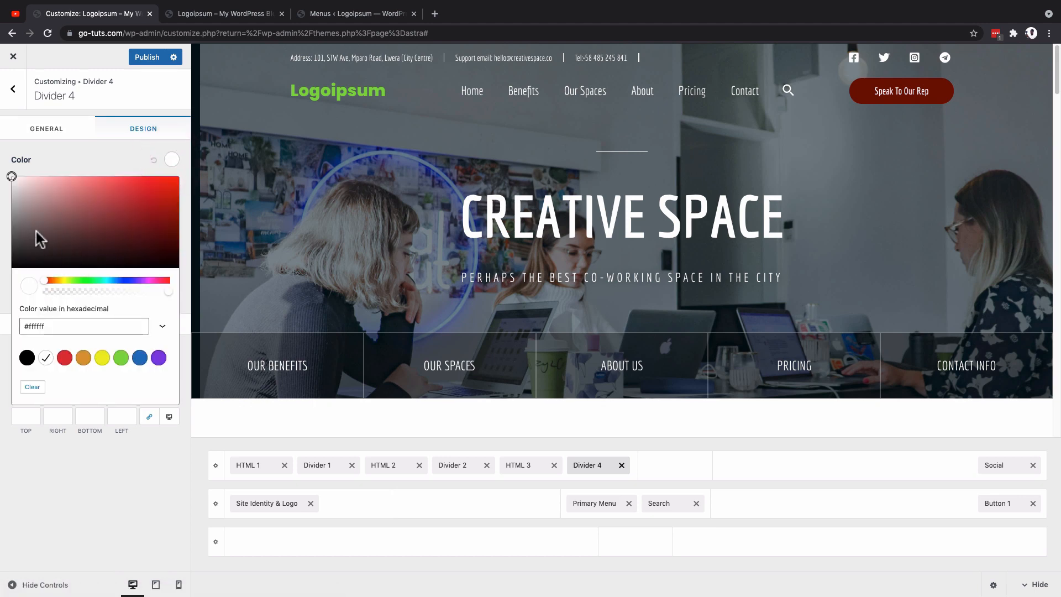
{"action": "left_click", "coordinate": [102, 358]}
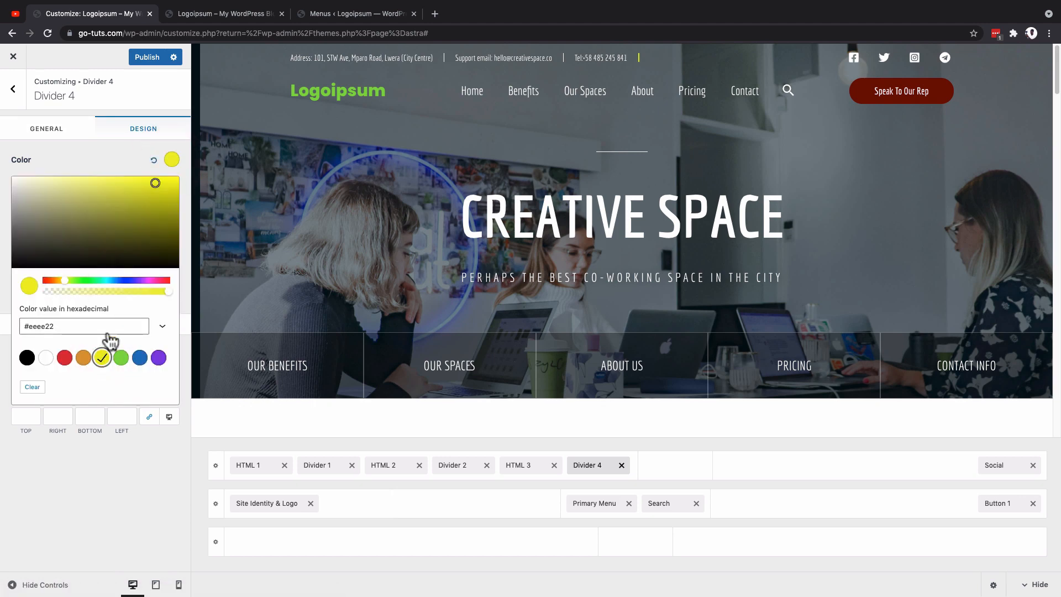
{"action": "left_click", "coordinate": [167, 162]}
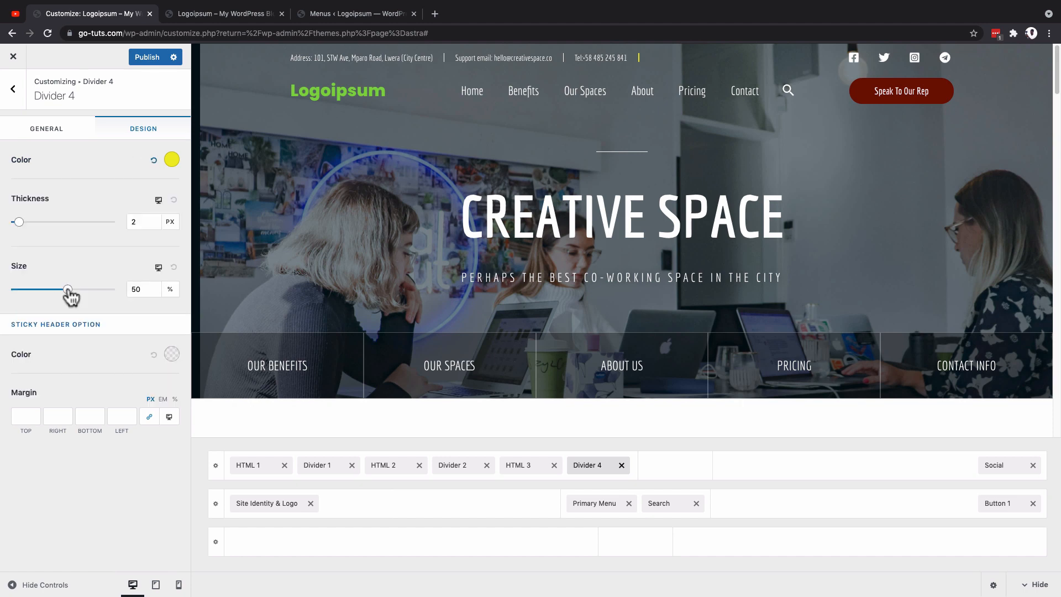
Step: Try a size of 16% for Divider 4, restore it to 50%, and set the thickness to 1 px
{"action": "left_click_drag", "start_coordinate": [70, 296], "coordinate": [32, 296]}
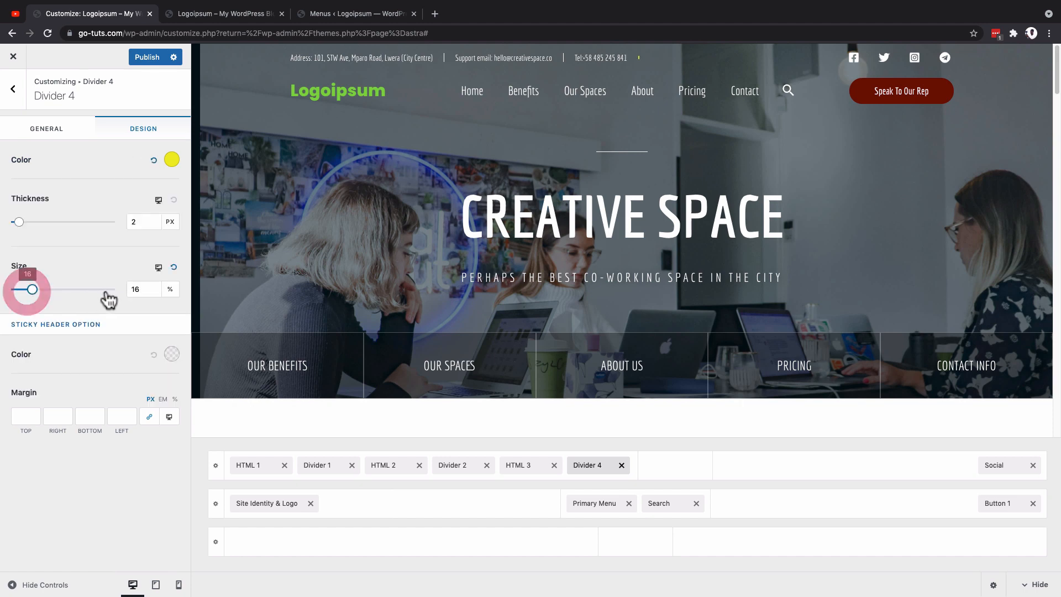
{"action": "left_click", "coordinate": [136, 288]}
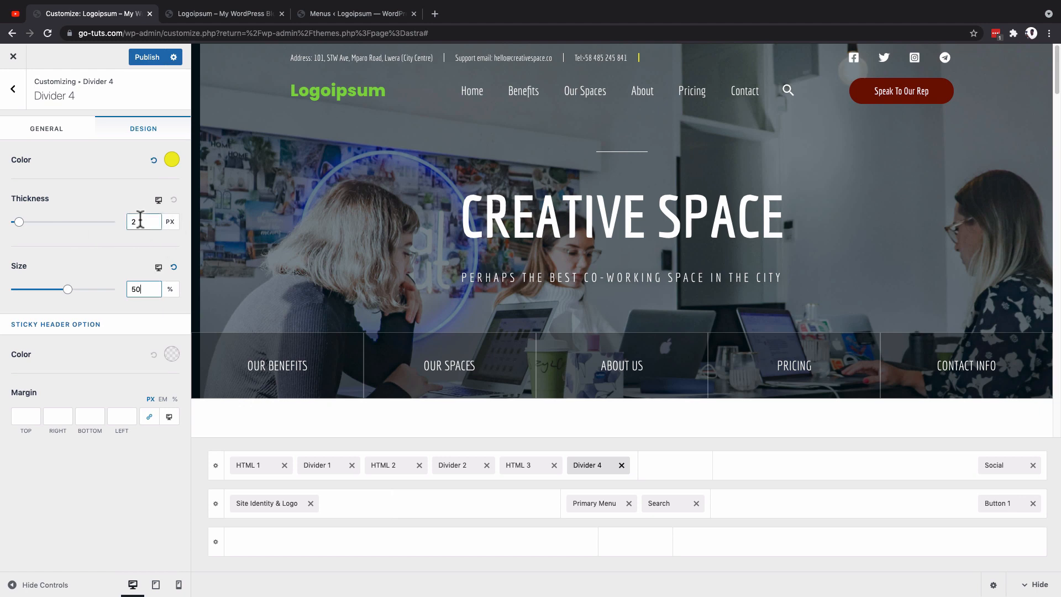
{"action": "type", "text": "5"}
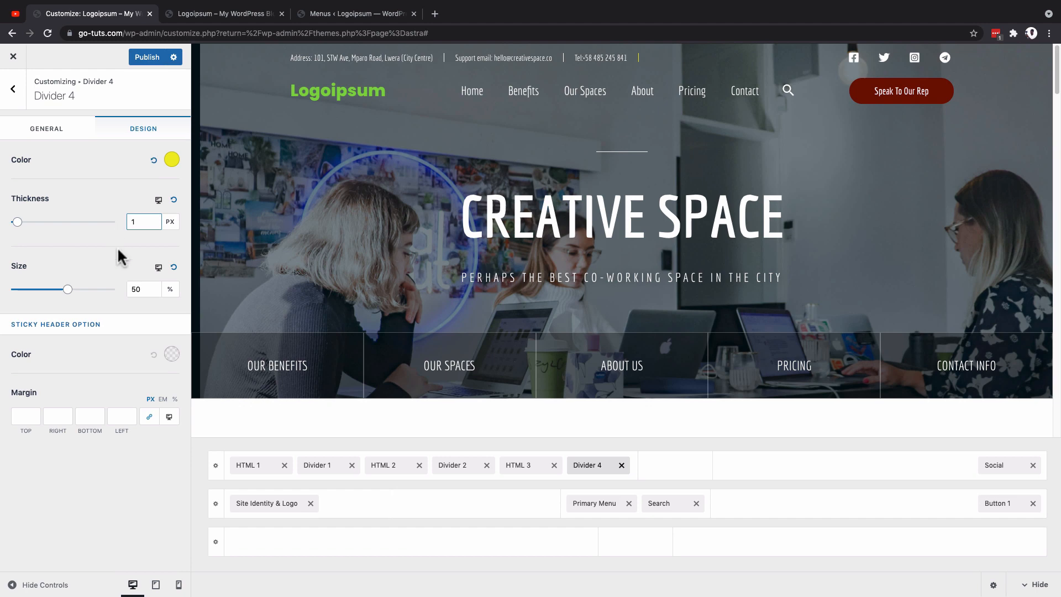
Step: Change the color of Divider 4 to white (#ffffff)
{"action": "left_click", "coordinate": [172, 159]}
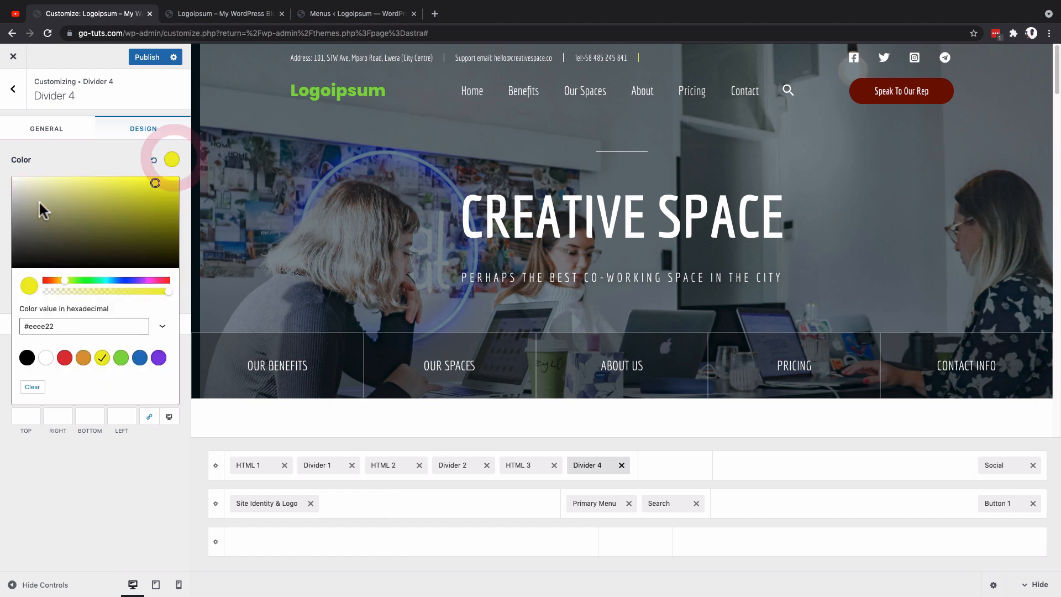
{"action": "left_click_drag", "start_coordinate": [18, 185], "coordinate": [10, 176]}
{"action": "left_click", "coordinate": [12, 164]}
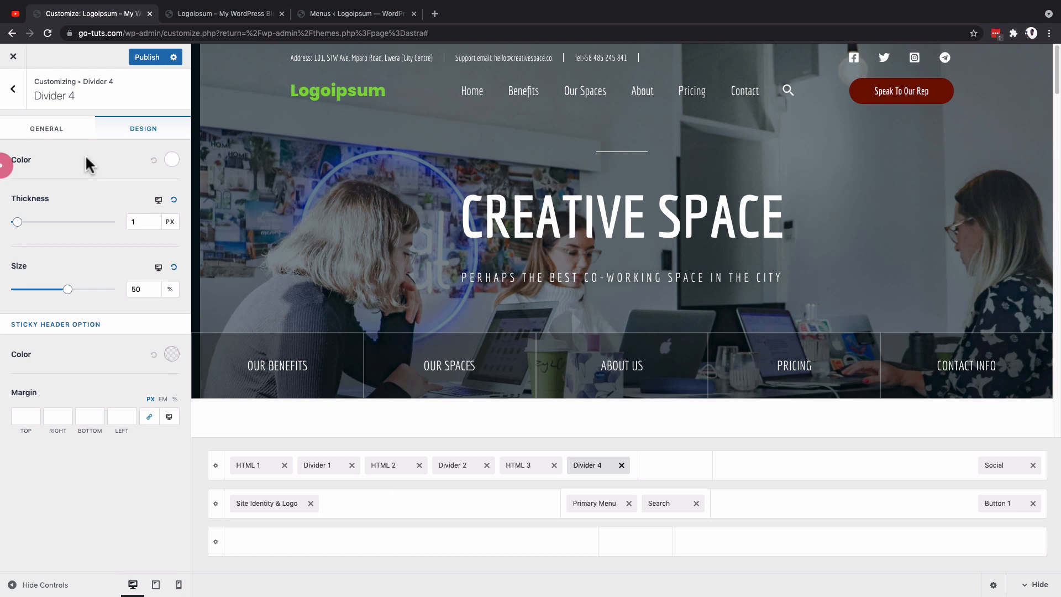
{"action": "left_click", "coordinate": [171, 160]}
Step: Move Divider 4 directly after HTML 1 in the Above Header row and remove it from the row
{"action": "left_click_drag", "start_coordinate": [597, 467], "coordinate": [416, 471]}
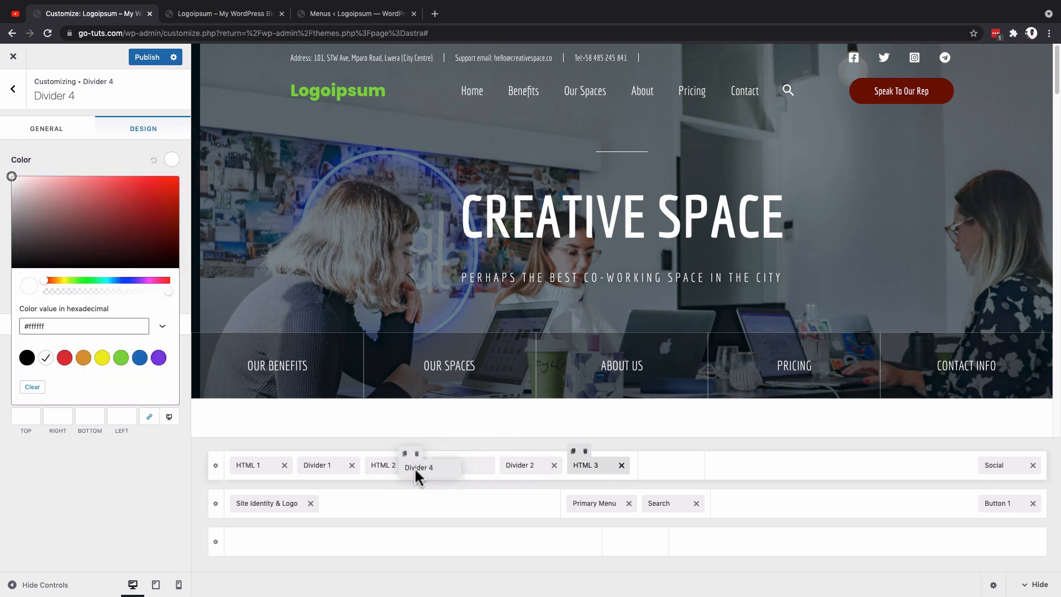
{"action": "left_click_drag", "start_coordinate": [316, 467], "coordinate": [318, 467]}
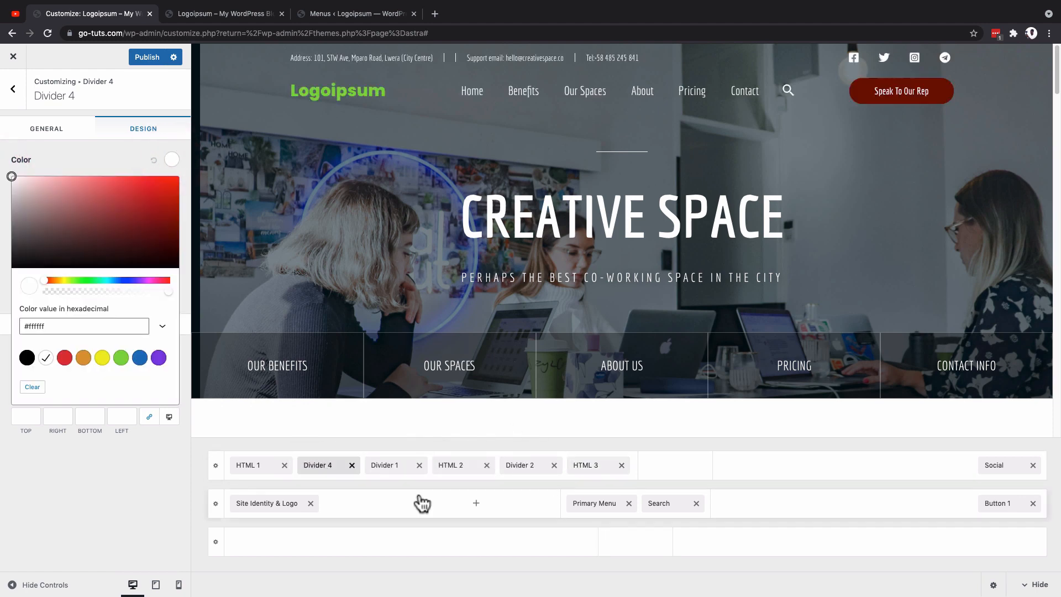
{"action": "left_click", "coordinate": [351, 465]}
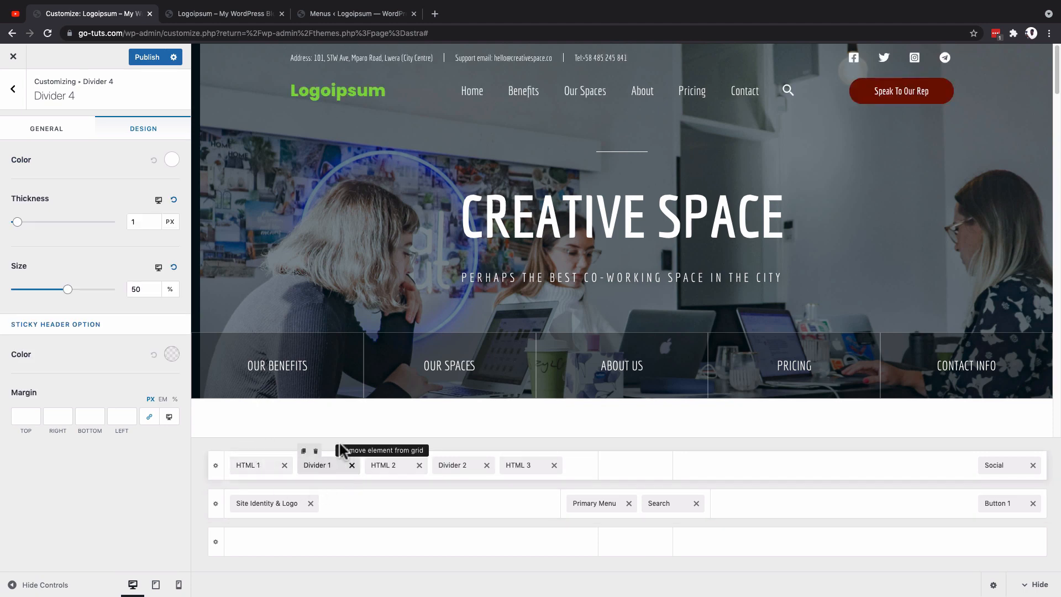
Step: Examine the support email text in HTML 2, the Divider 2 settings and the phone text in HTML 3
{"action": "left_click", "coordinate": [396, 468]}
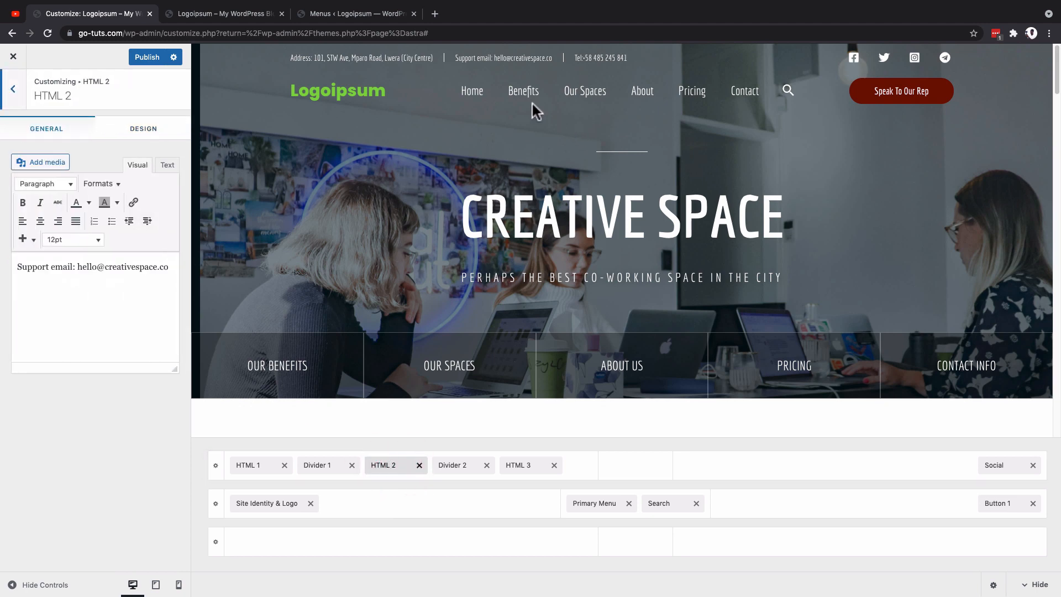
{"action": "left_click", "coordinate": [24, 267]}
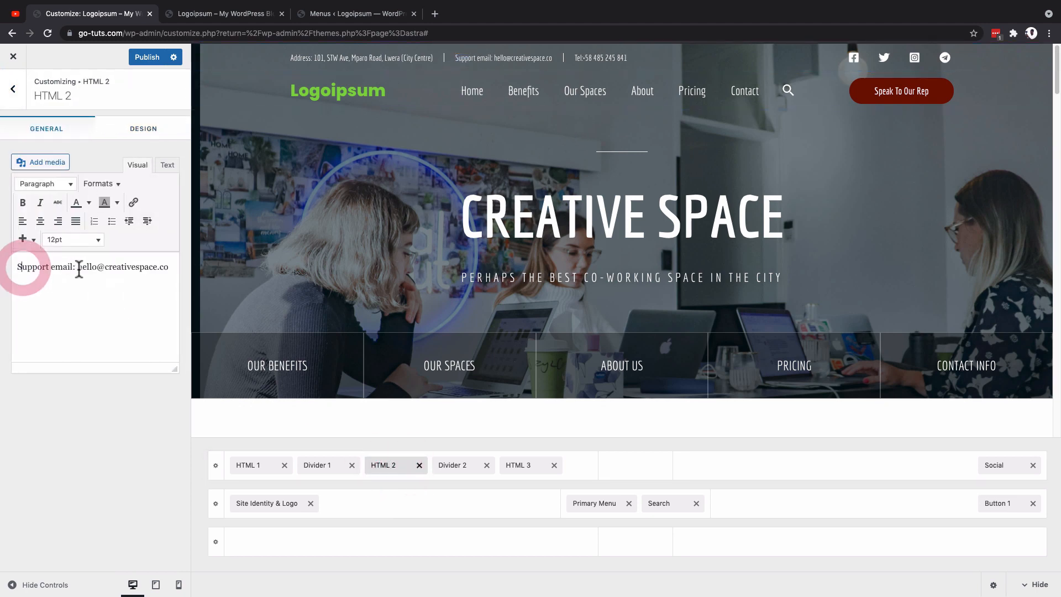
{"action": "left_click_drag", "start_coordinate": [89, 268], "coordinate": [136, 268]}
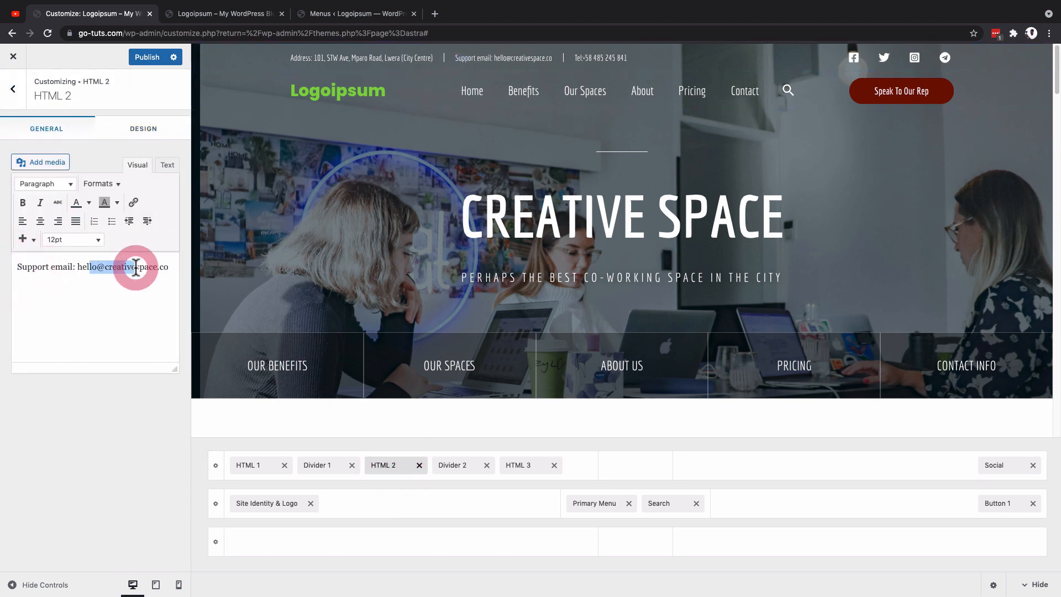
{"action": "left_click", "coordinate": [467, 466]}
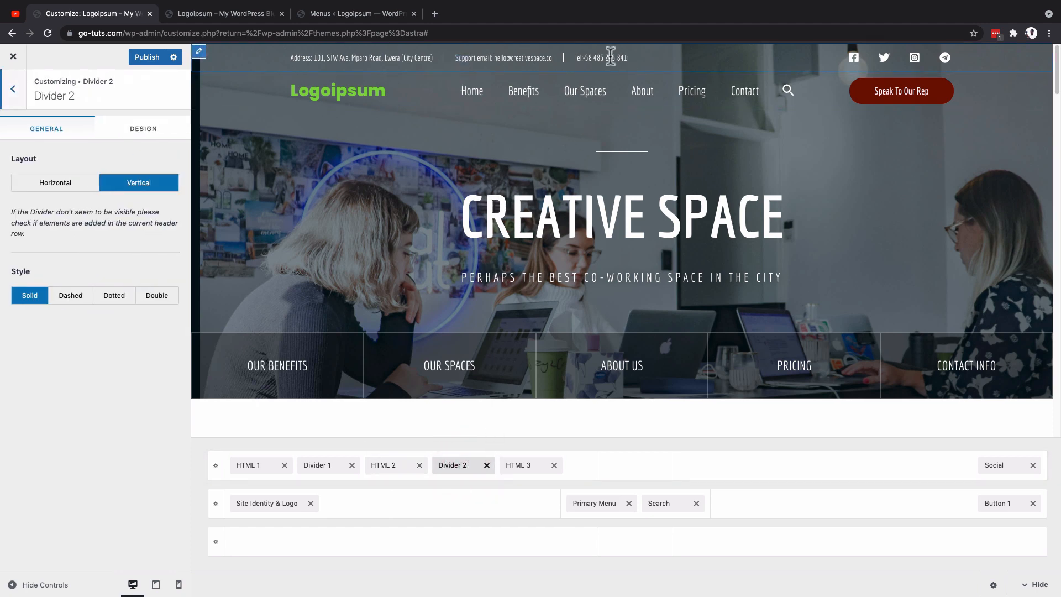
{"action": "left_click", "coordinate": [528, 462]}
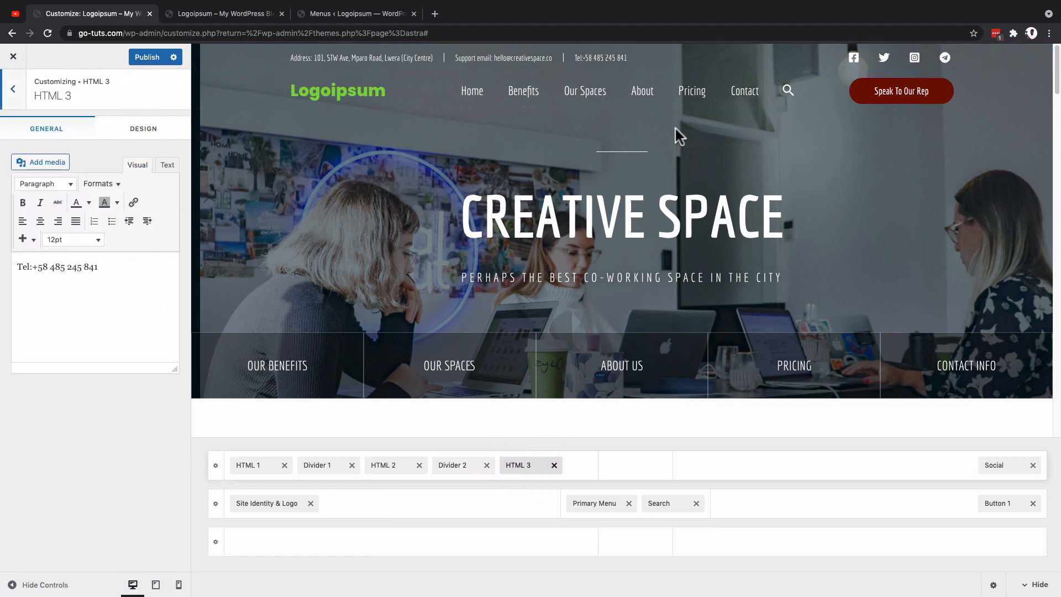
{"action": "left_click_drag", "start_coordinate": [109, 269], "coordinate": [37, 267]}
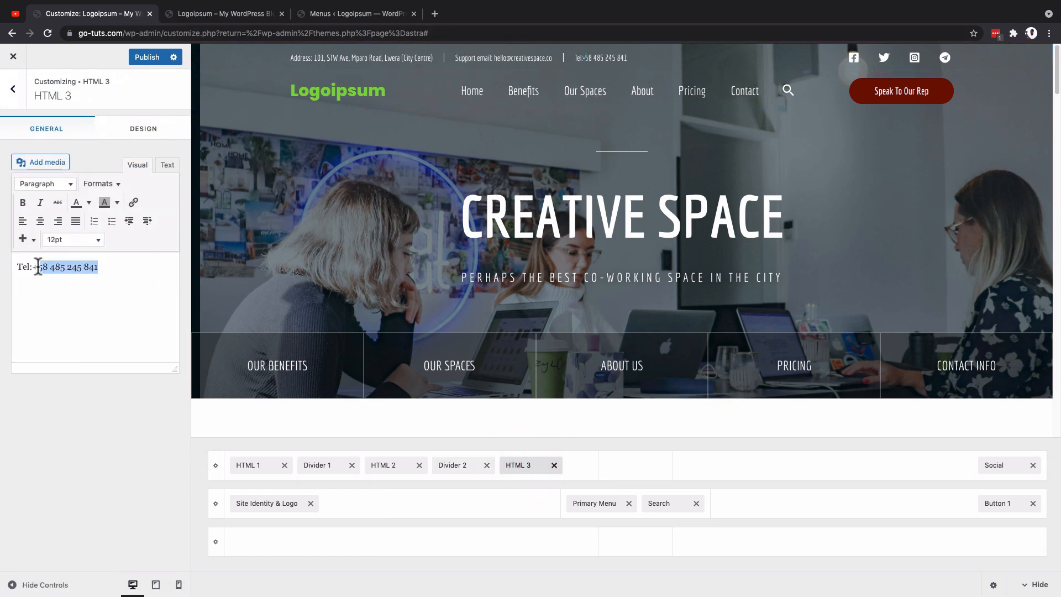
Step: Set the Above Header row's height to 30 px on desktop
{"action": "left_click", "coordinate": [216, 466]}
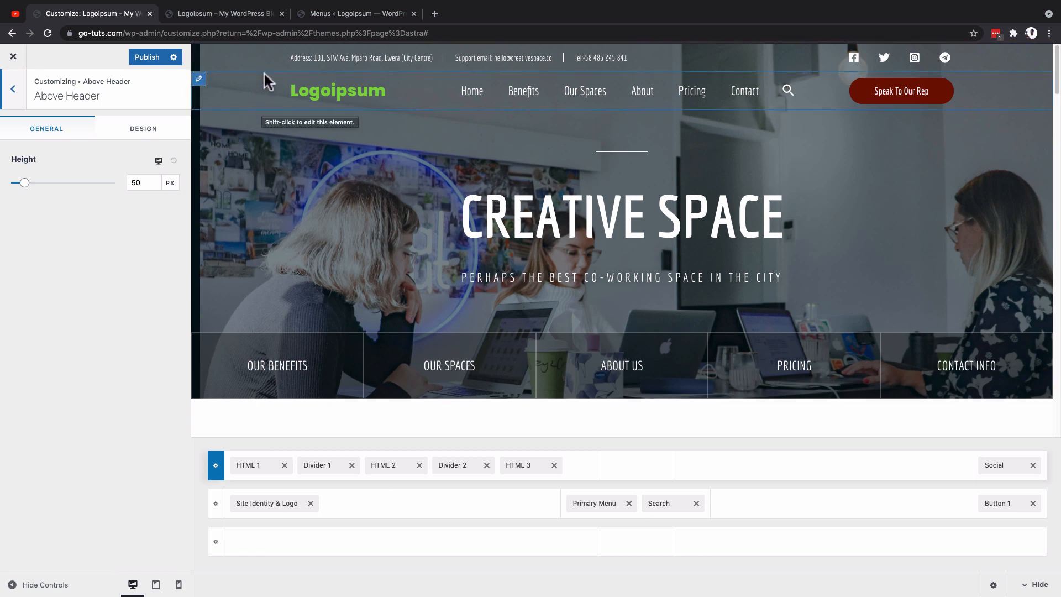
{"action": "left_click", "coordinate": [139, 181]}
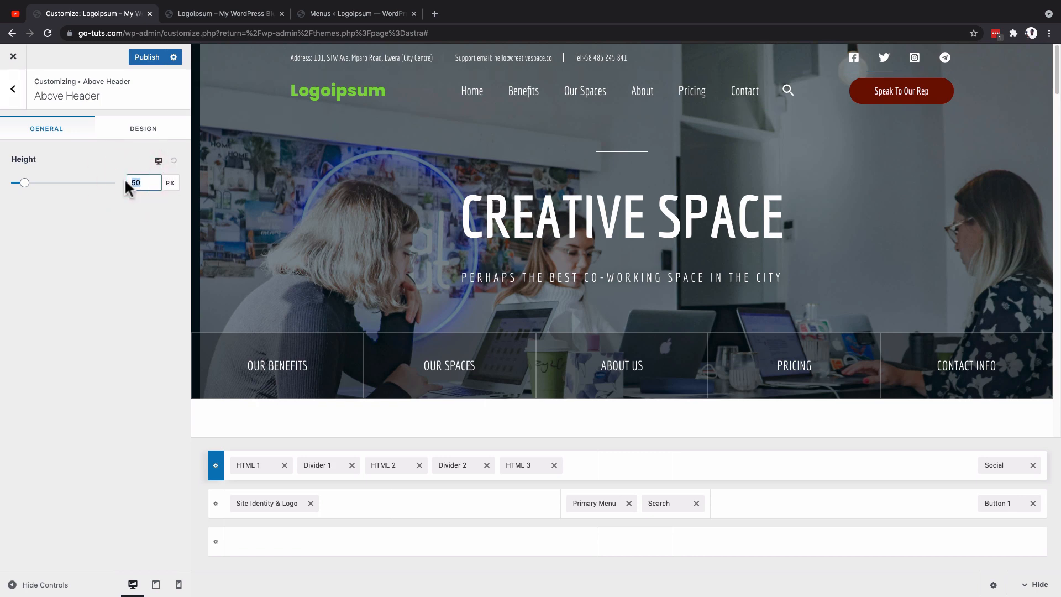
{"action": "type", "text": "40"}
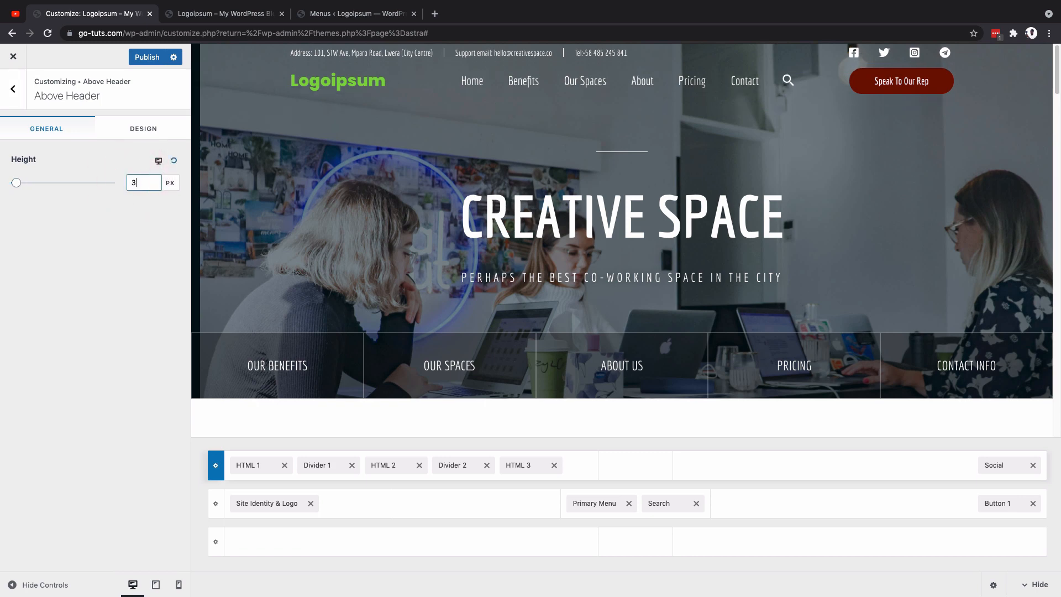
Step: Switch the header builder and preview to the tablet view
{"action": "left_click", "coordinate": [156, 585]}
{"action": "left_click", "coordinate": [133, 585]}
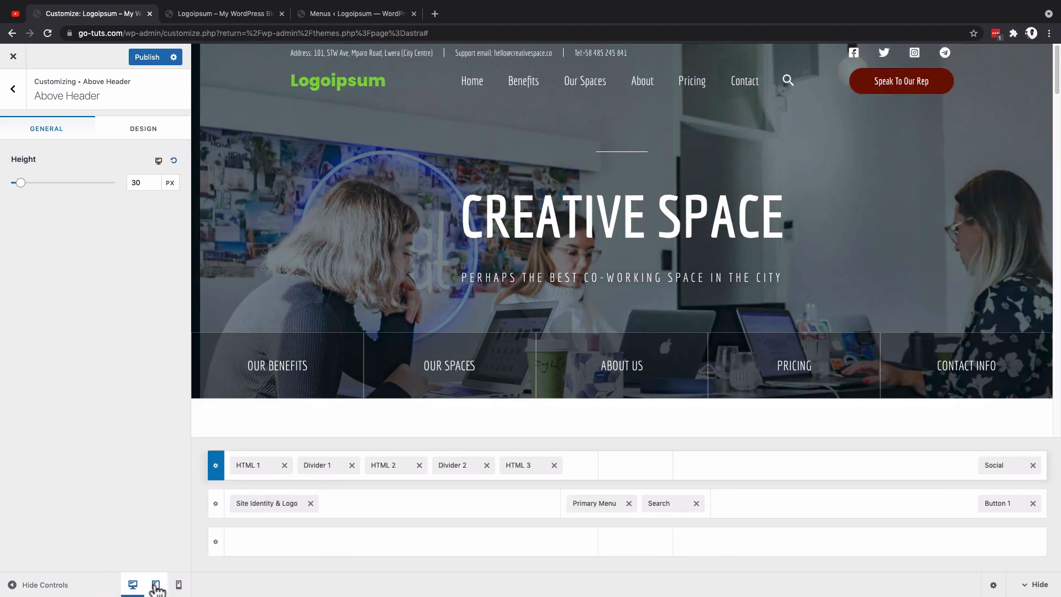
{"action": "left_click", "coordinate": [156, 585]}
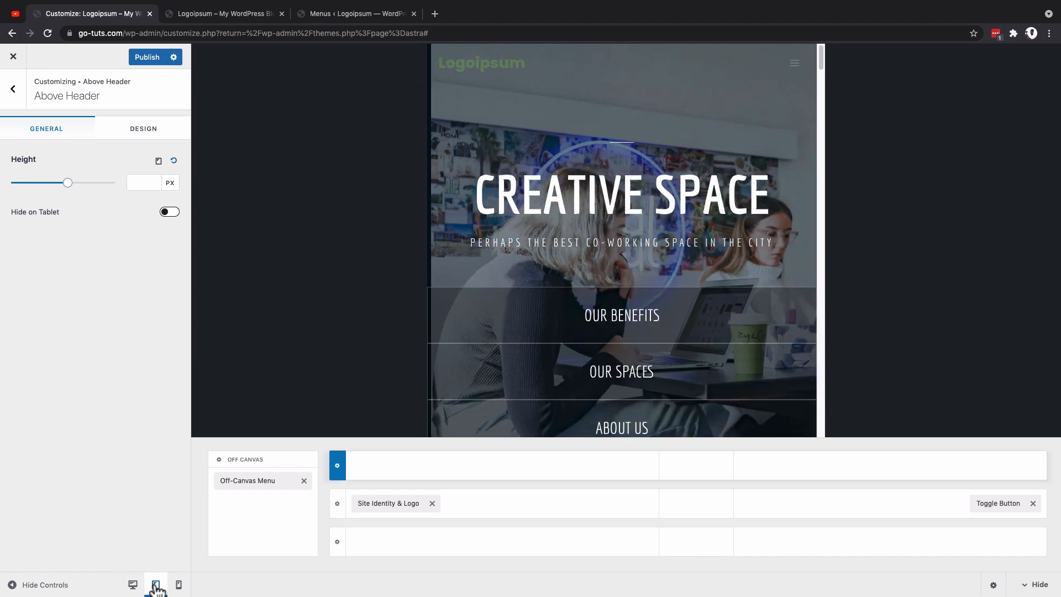
Step: Check the mobile view, return to tablet, and add HTML 1, Divider 1 and HTML 2 to the Above Header row's left section
{"action": "left_click", "coordinate": [178, 585]}
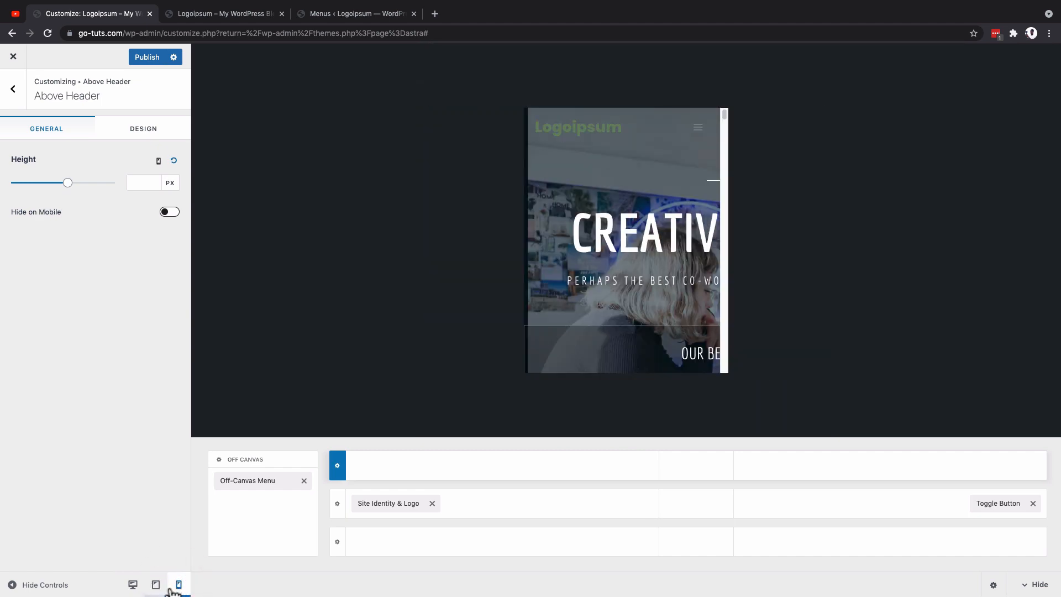
{"action": "left_click", "coordinate": [156, 585]}
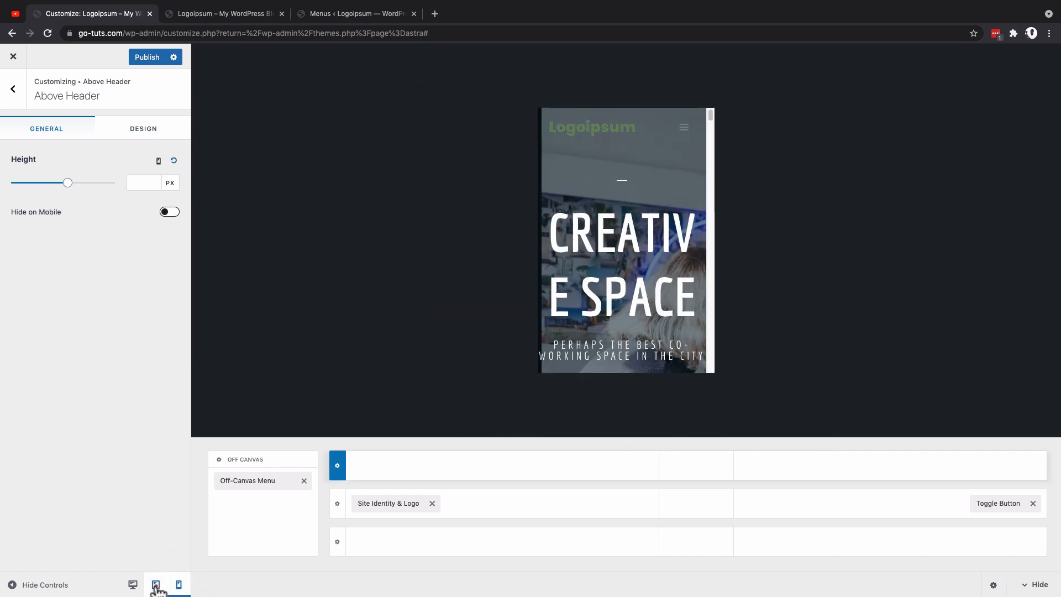
{"action": "left_click", "coordinate": [502, 465]}
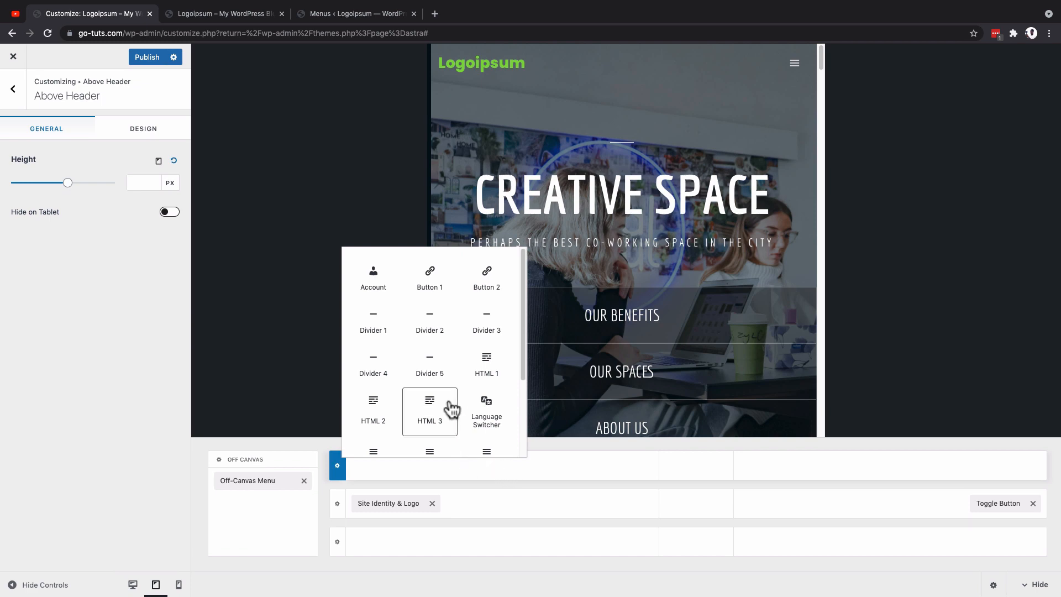
{"action": "scroll", "coordinate": [449, 407], "scroll_direction": "down", "scroll_amount": 3}
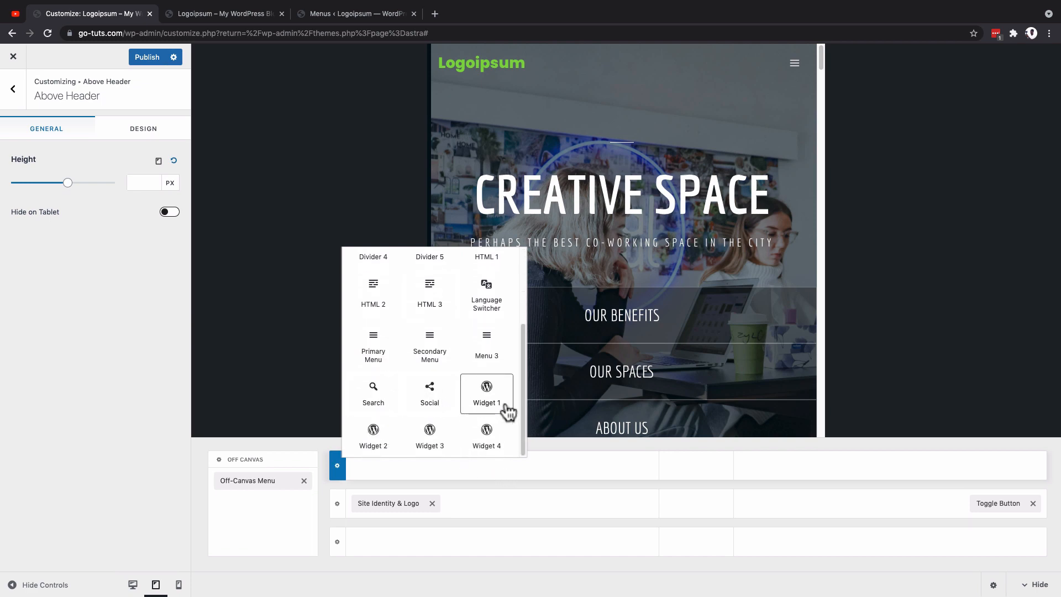
{"action": "scroll", "coordinate": [488, 365], "scroll_direction": "up", "scroll_amount": 3}
{"action": "left_click", "coordinate": [488, 356]}
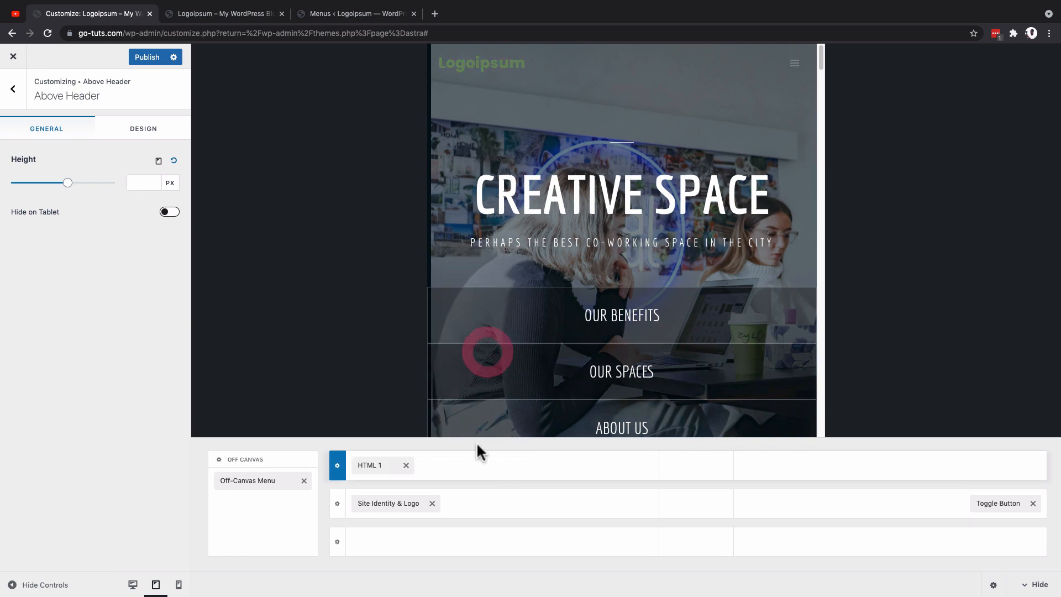
{"action": "left_click", "coordinate": [503, 469]}
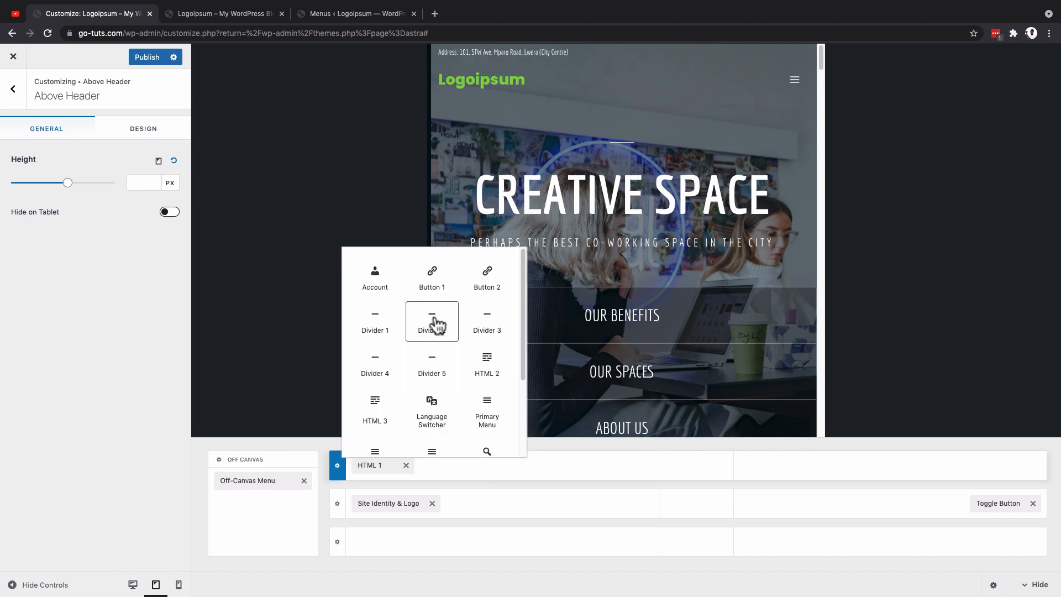
{"action": "left_click", "coordinate": [375, 327]}
{"action": "left_click", "coordinate": [505, 465]}
{"action": "left_click", "coordinate": [433, 363]}
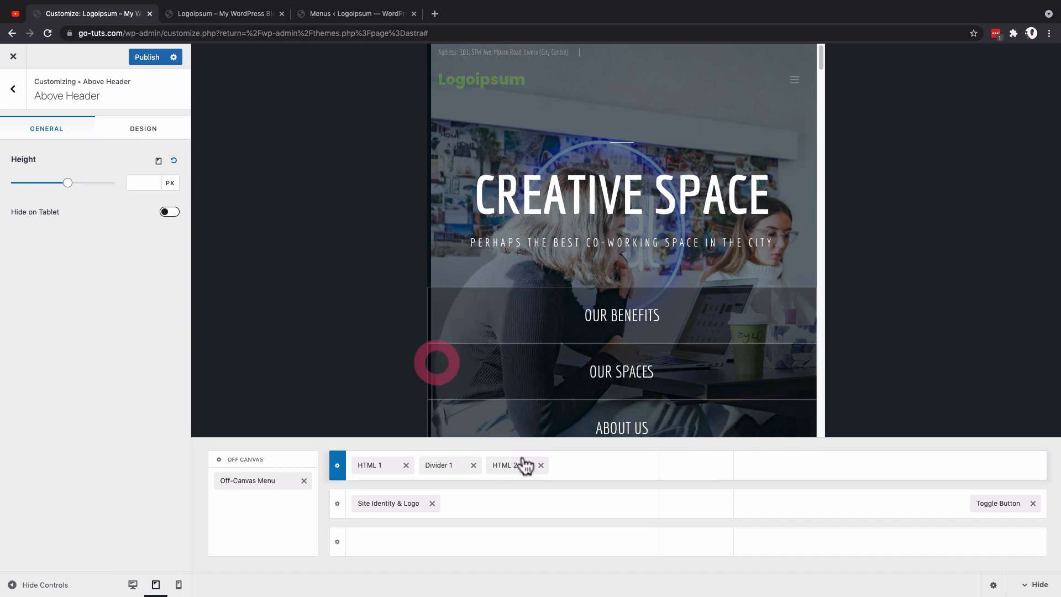
Step: Add Divider 2 and HTML 3 after HTML 2 in the tablet Above Header row, removing the mistakenly added Menu 3
{"action": "left_click", "coordinate": [574, 468]}
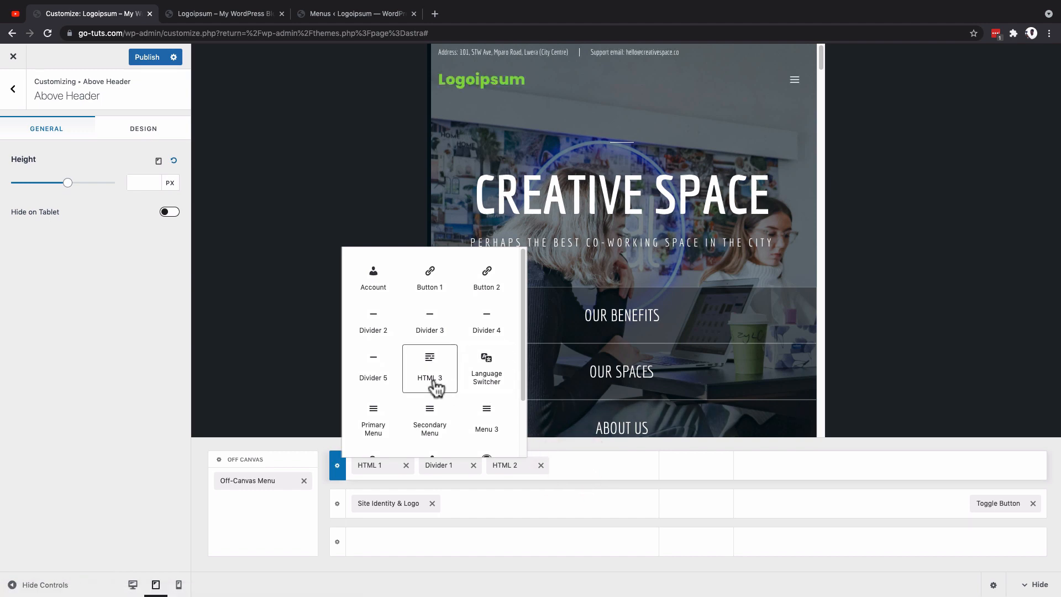
{"action": "left_click", "coordinate": [374, 325]}
{"action": "left_click", "coordinate": [630, 466]}
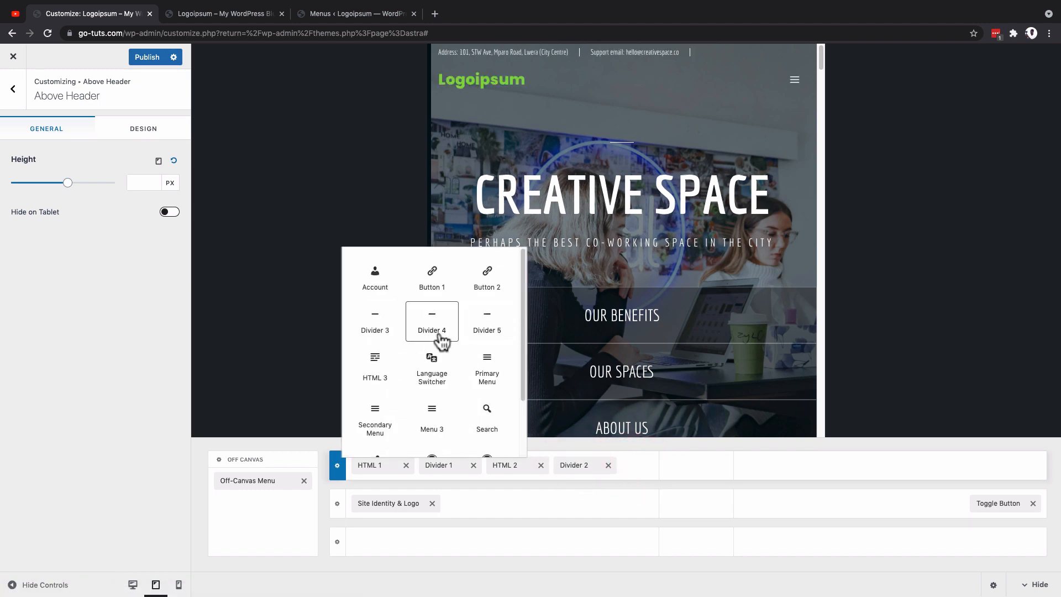
{"action": "left_click", "coordinate": [435, 406]}
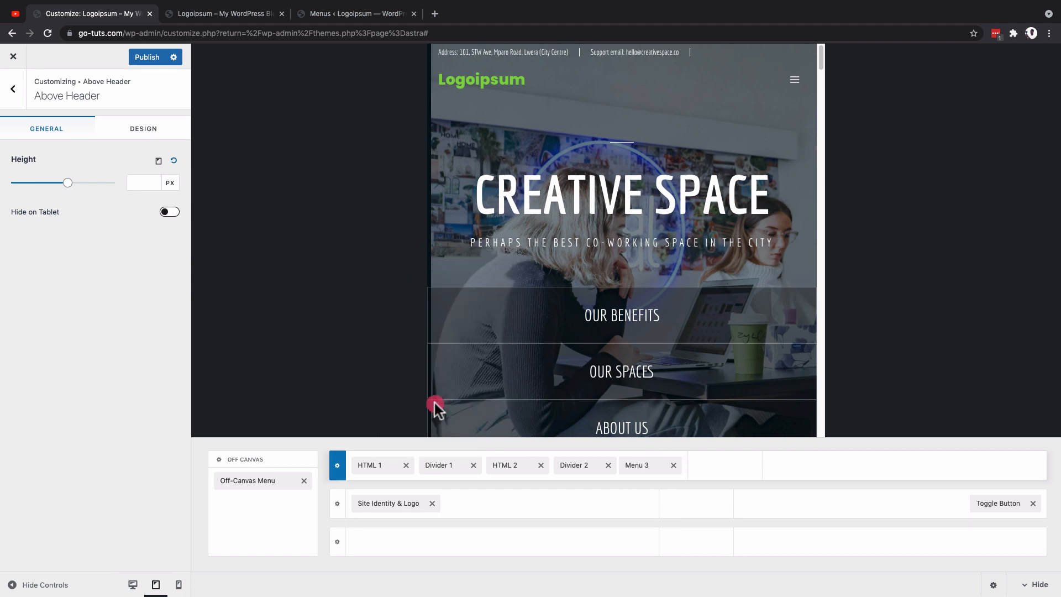
{"action": "left_click", "coordinate": [676, 465]}
{"action": "left_click", "coordinate": [639, 467]}
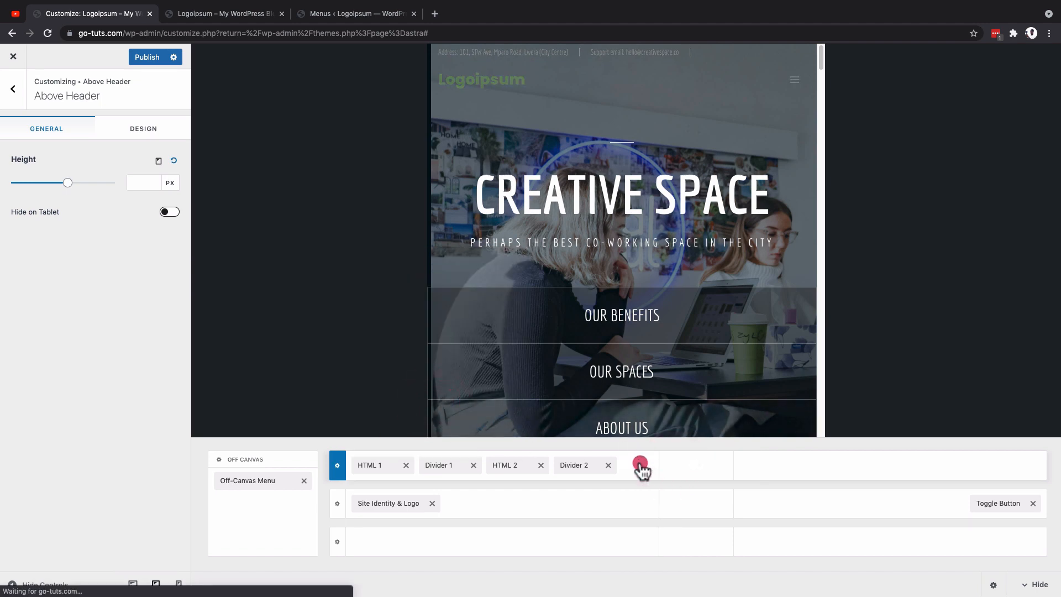
{"action": "scroll", "coordinate": [419, 326], "scroll_direction": "down", "scroll_amount": 2}
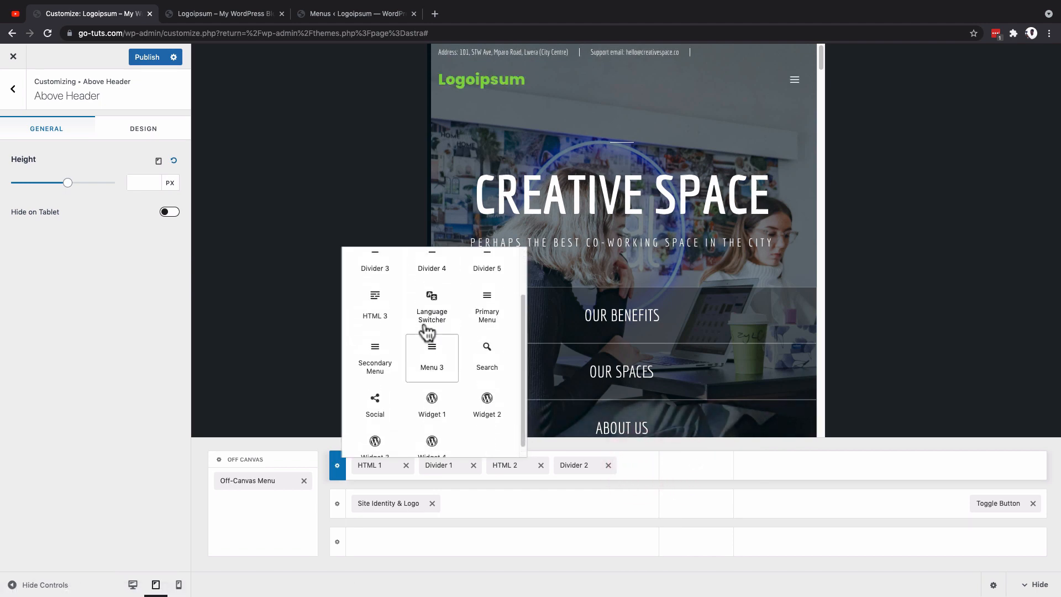
{"action": "scroll", "coordinate": [427, 330], "scroll_direction": "up", "scroll_amount": 2}
{"action": "left_click", "coordinate": [381, 370]}
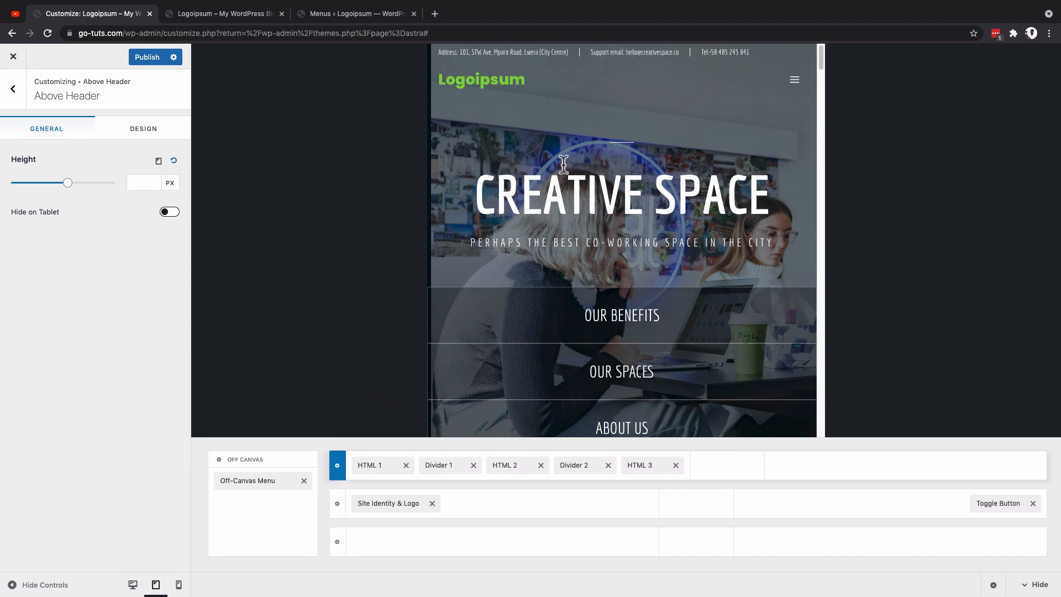
Step: Add the Social element to the right section of the tablet Above Header row
{"action": "left_click", "coordinate": [1007, 473]}
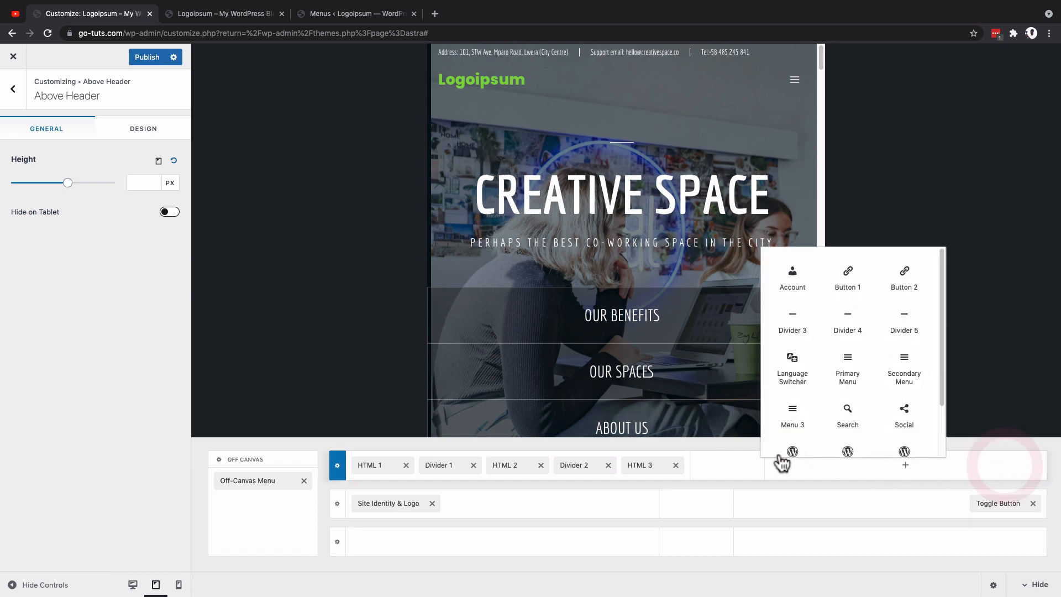
{"action": "scroll", "coordinate": [877, 367], "scroll_direction": "down", "scroll_amount": 1}
{"action": "left_click", "coordinate": [901, 405]}
Step: Remove the social icons and all HTML and divider elements from the tablet Above Header row
{"action": "left_click", "coordinate": [855, 466]}
{"action": "left_click", "coordinate": [820, 466]}
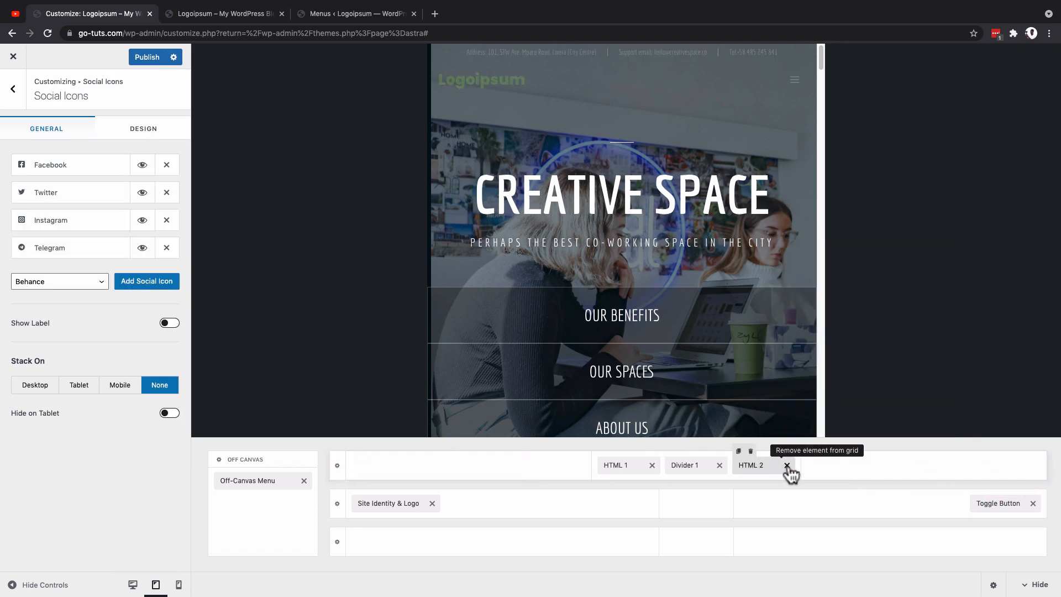
{"action": "left_click", "coordinate": [788, 466]}
{"action": "left_click", "coordinate": [754, 466]}
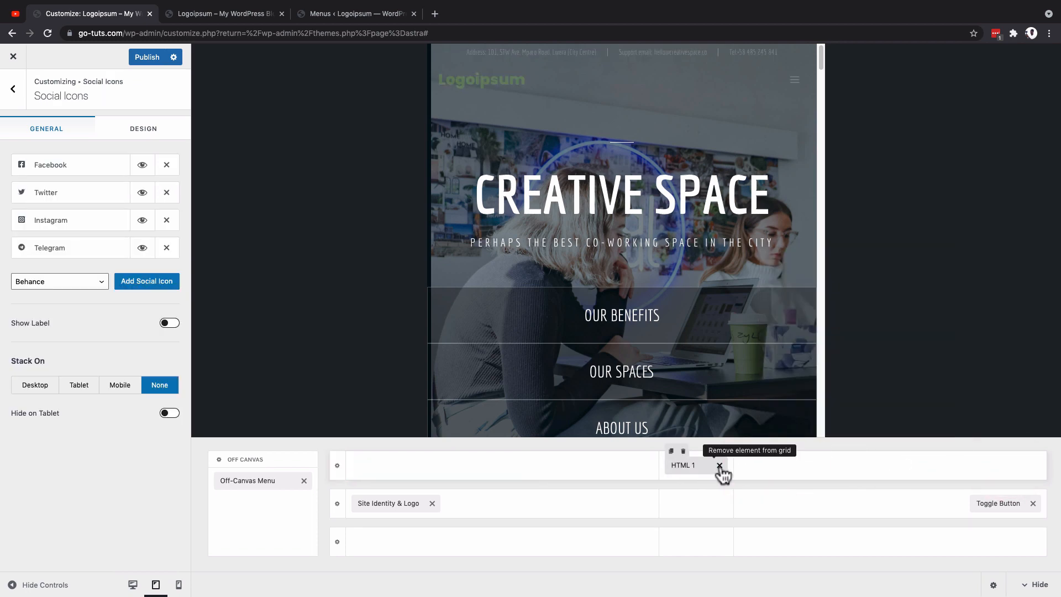
{"action": "left_click", "coordinate": [719, 466]}
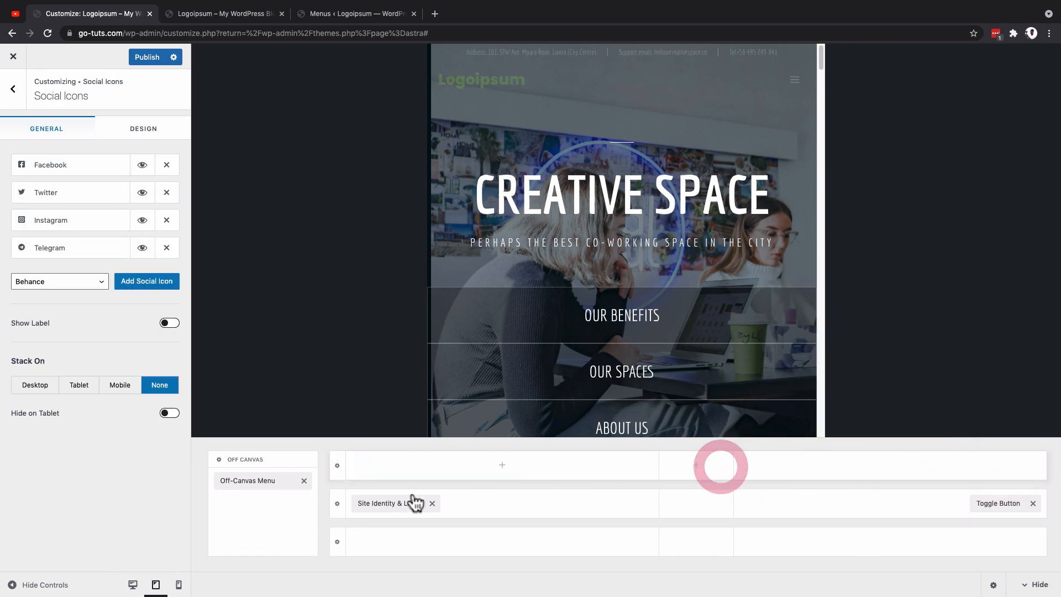
Step: Open the Primary Header row's settings and compare the header in the tablet and mobile views, ending on mobile
{"action": "left_click", "coordinate": [177, 586]}
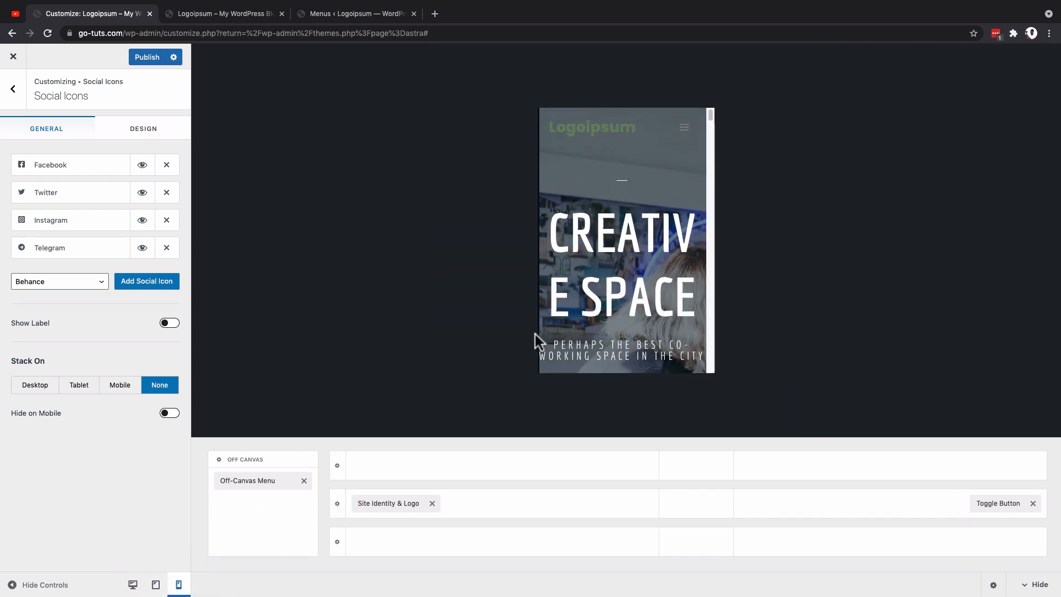
{"action": "left_click", "coordinate": [156, 585]}
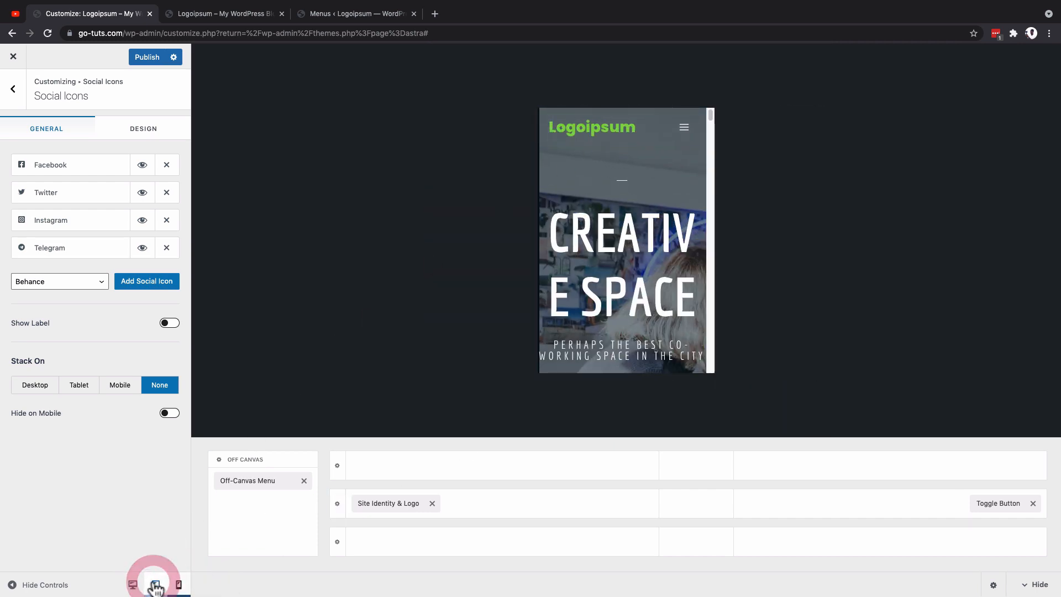
{"action": "left_click", "coordinate": [336, 504]}
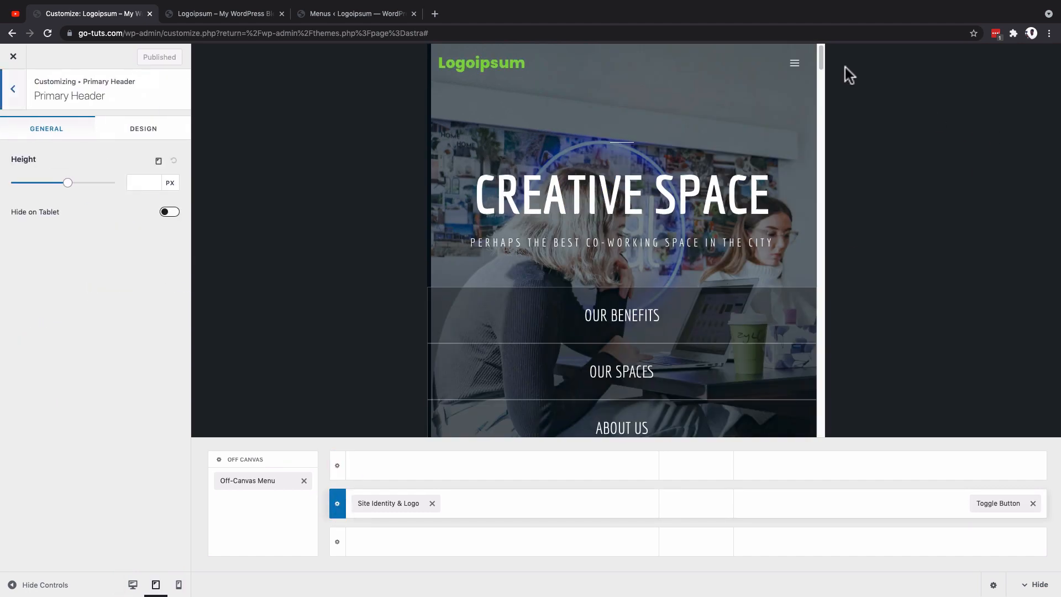
{"action": "left_click", "coordinate": [178, 585]}
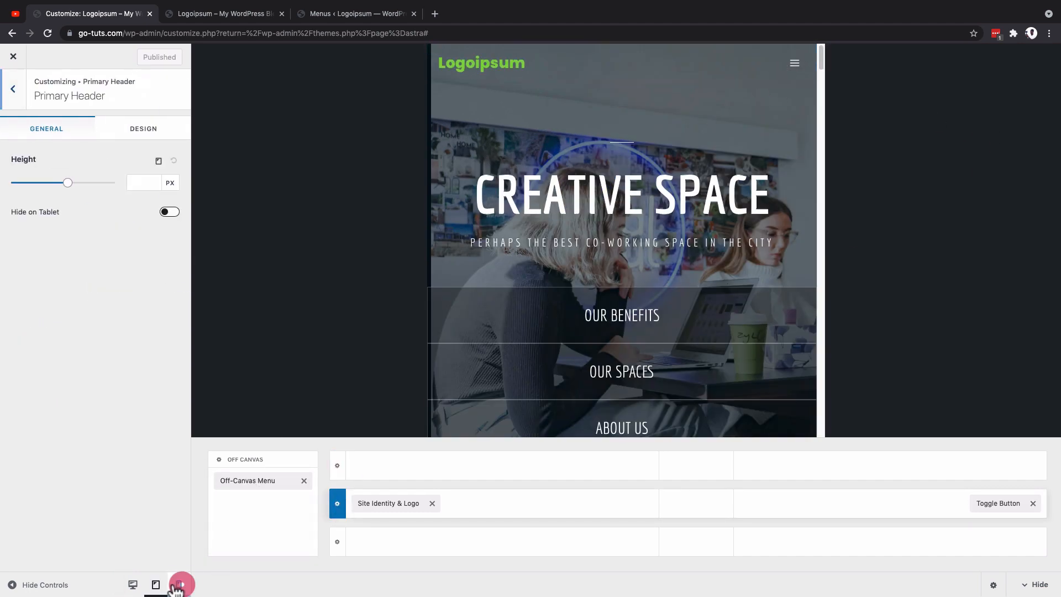
{"action": "left_click", "coordinate": [155, 584]}
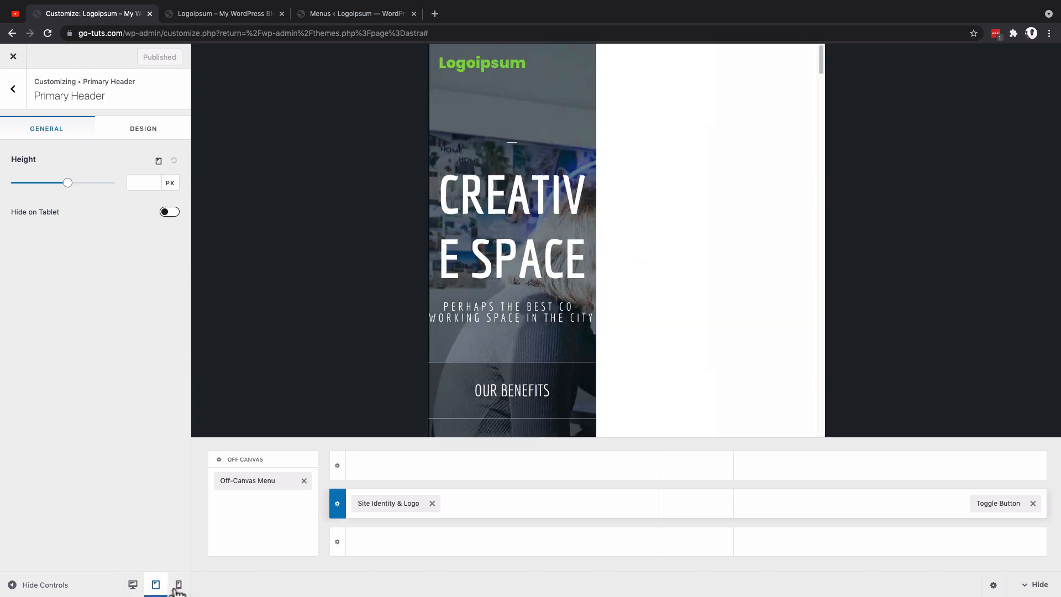
{"action": "left_click", "coordinate": [178, 587]}
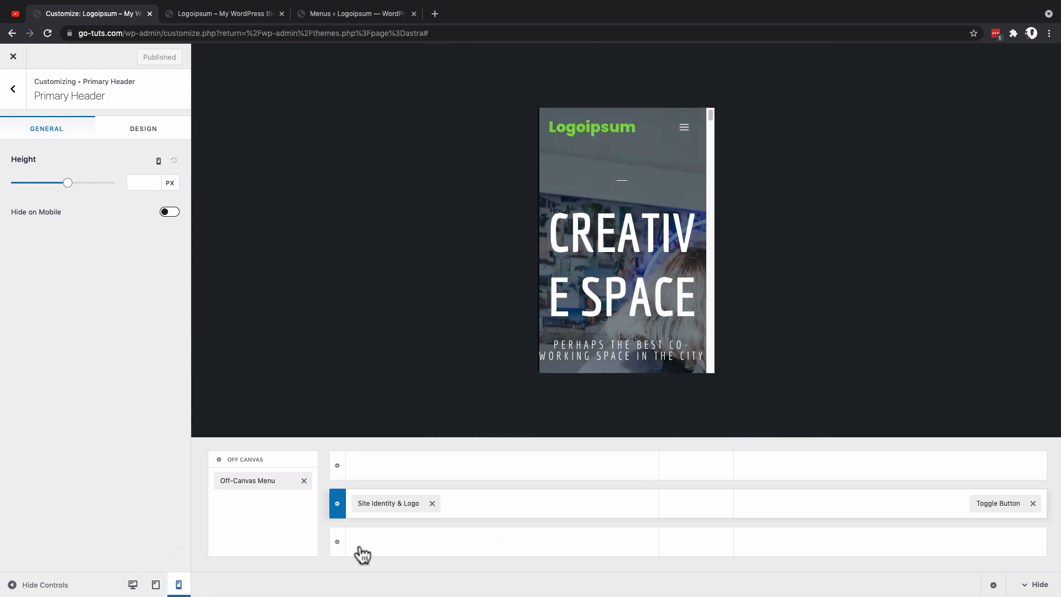
Step: Open the Toggle Button settings and preview the off-canvas menu in the mobile view, closing it again
{"action": "left_click", "coordinate": [1002, 503]}
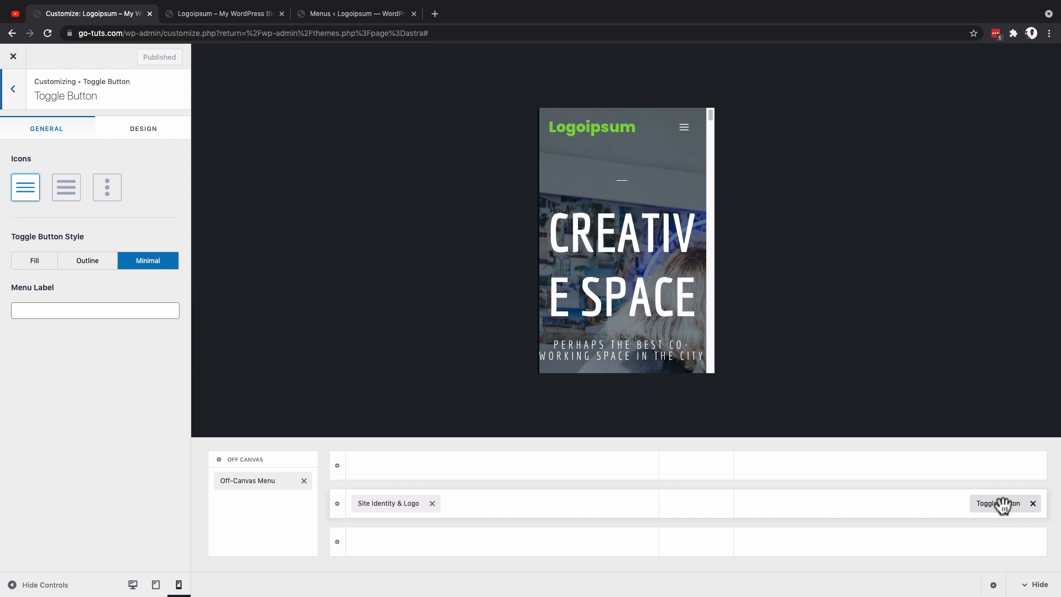
{"action": "left_click", "coordinate": [684, 129]}
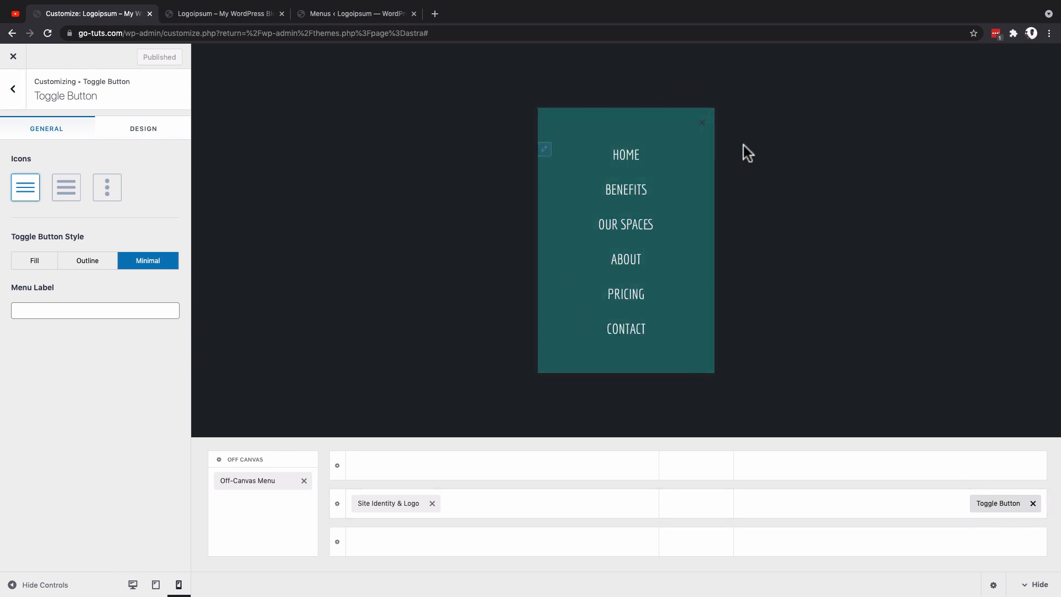
{"action": "left_click", "coordinate": [700, 130]}
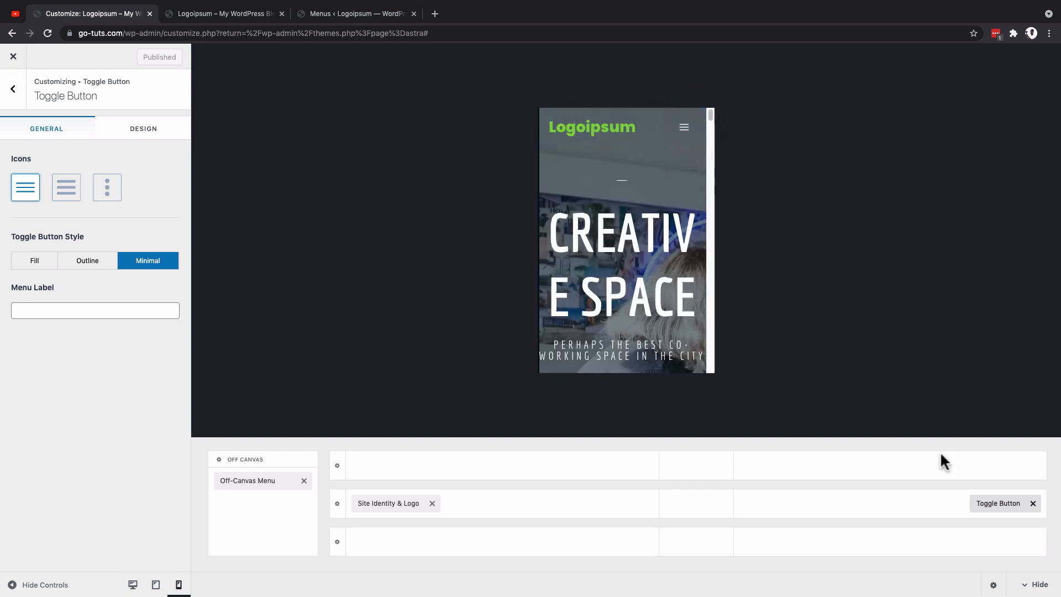
Step: Give the Toggle Button the three-dot icon, try the Fill style before returning to Minimal, and set its Menu Label to "Menu"
{"action": "left_click", "coordinate": [1000, 504]}
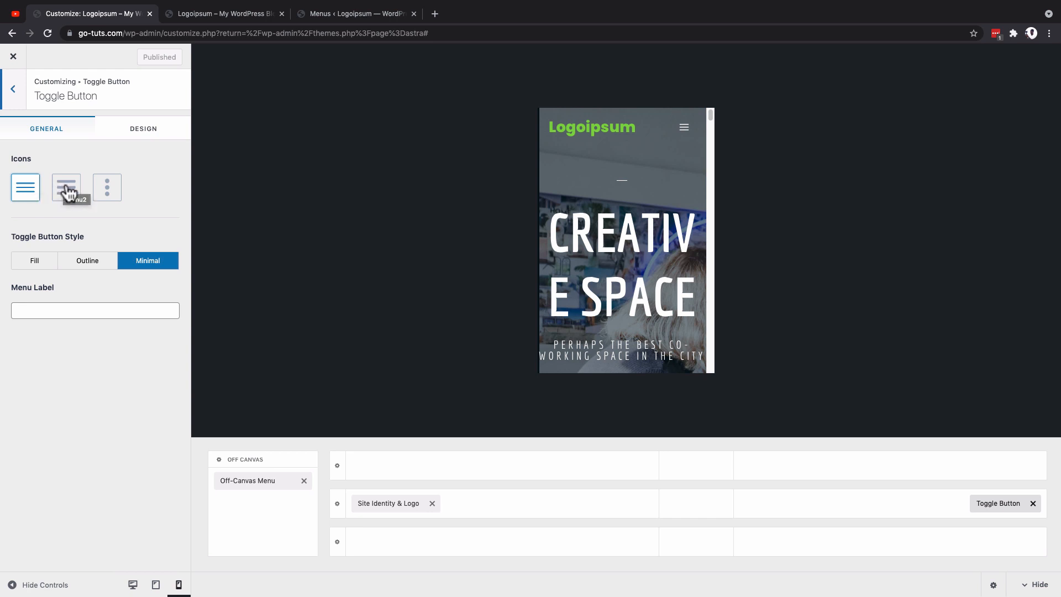
{"action": "left_click", "coordinate": [108, 193]}
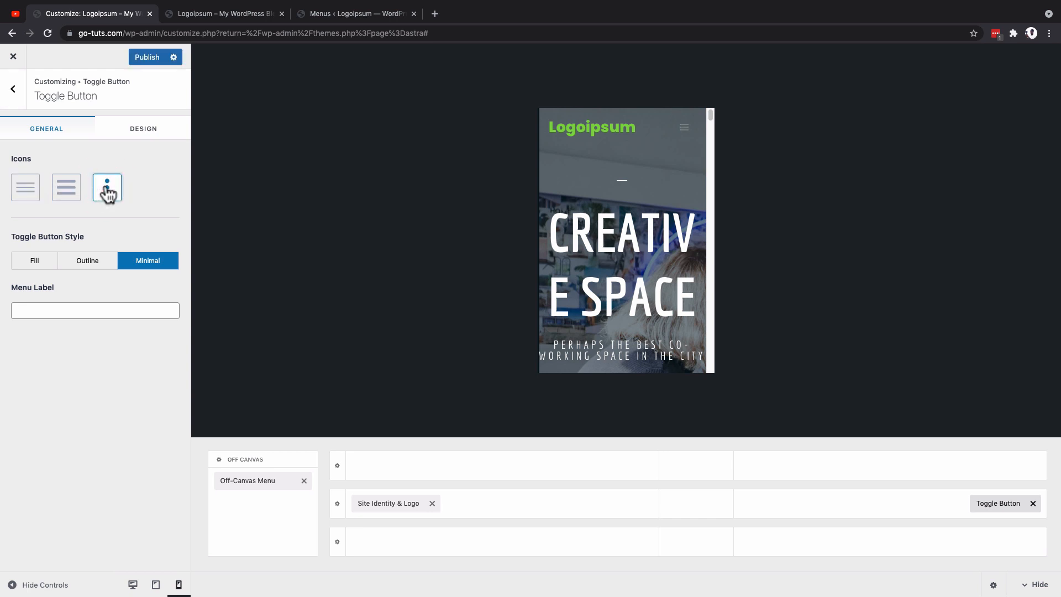
{"action": "left_click", "coordinate": [37, 265]}
{"action": "left_click", "coordinate": [147, 262]}
{"action": "left_click", "coordinate": [72, 308]}
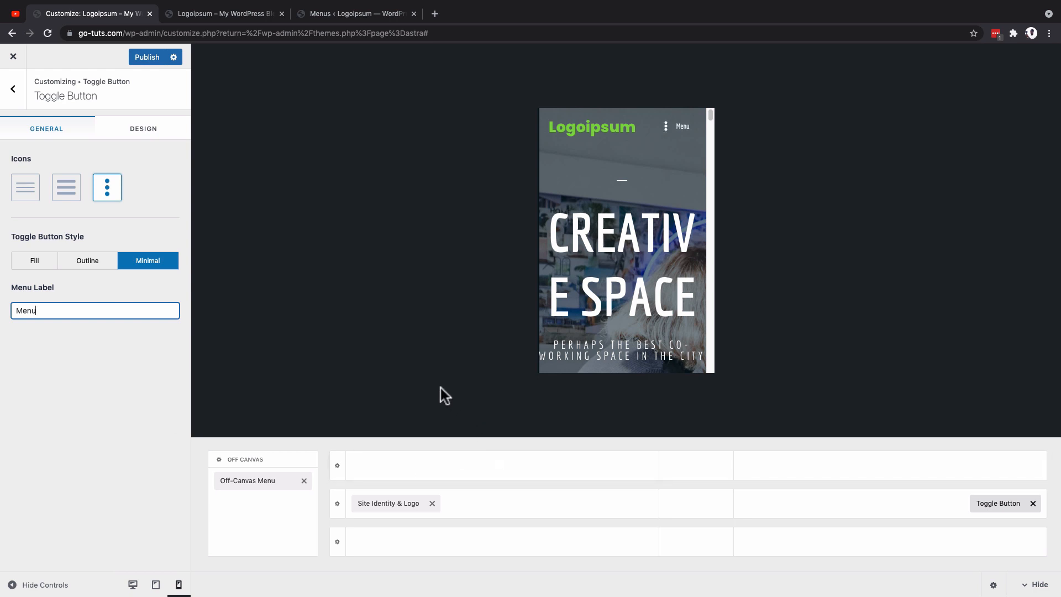
Step: Try the Fill style again, clear the Menu Label, and restore the Toggle Button's Minimal style and thin three-line icon
{"action": "left_click", "coordinate": [31, 264]}
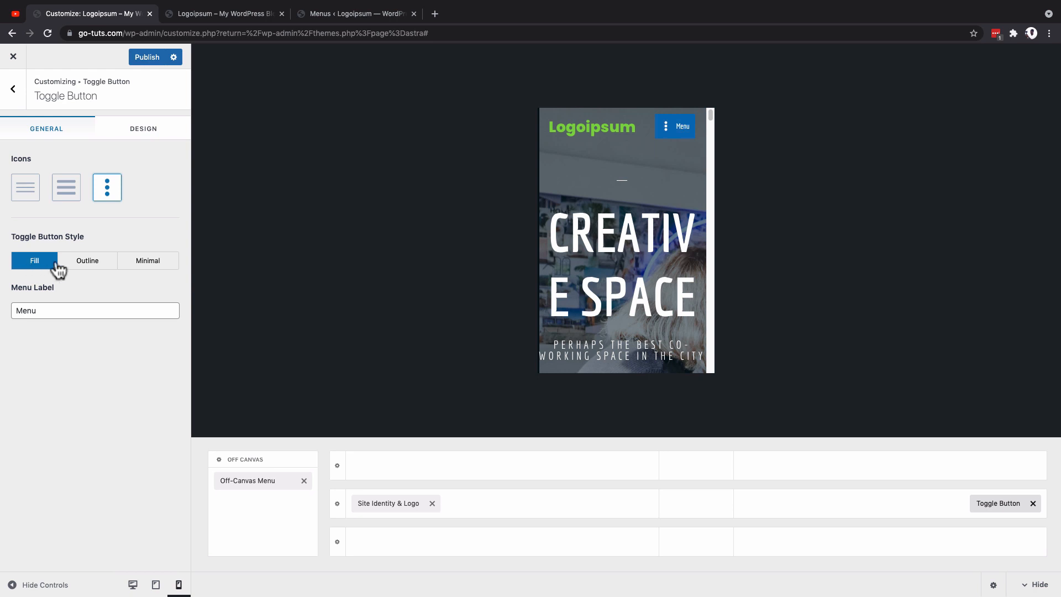
{"action": "left_click", "coordinate": [162, 264]}
{"action": "left_click", "coordinate": [24, 308]}
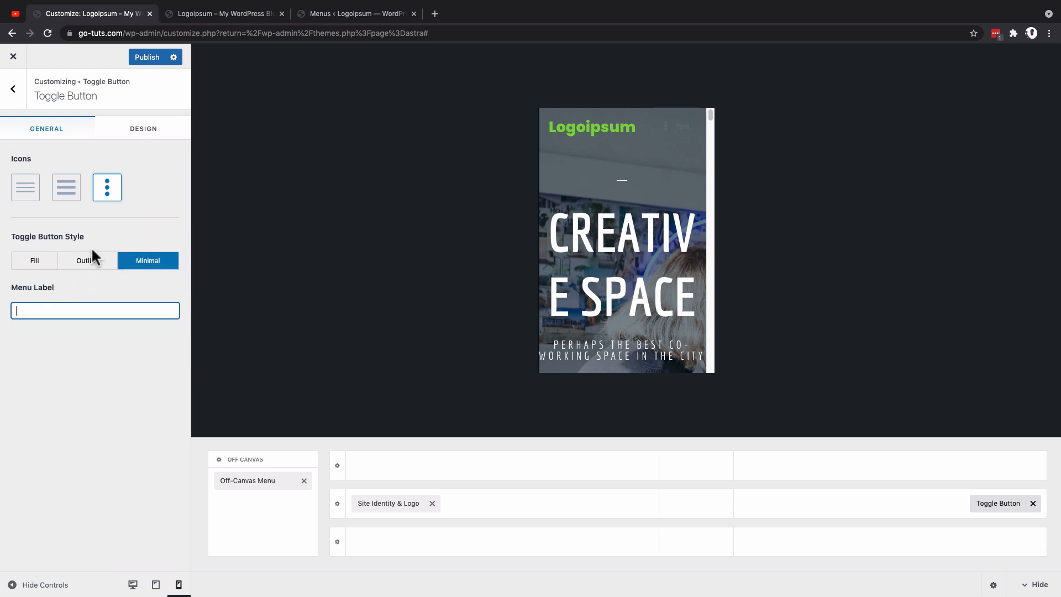
{"action": "left_click", "coordinate": [36, 264]}
{"action": "left_click", "coordinate": [152, 263]}
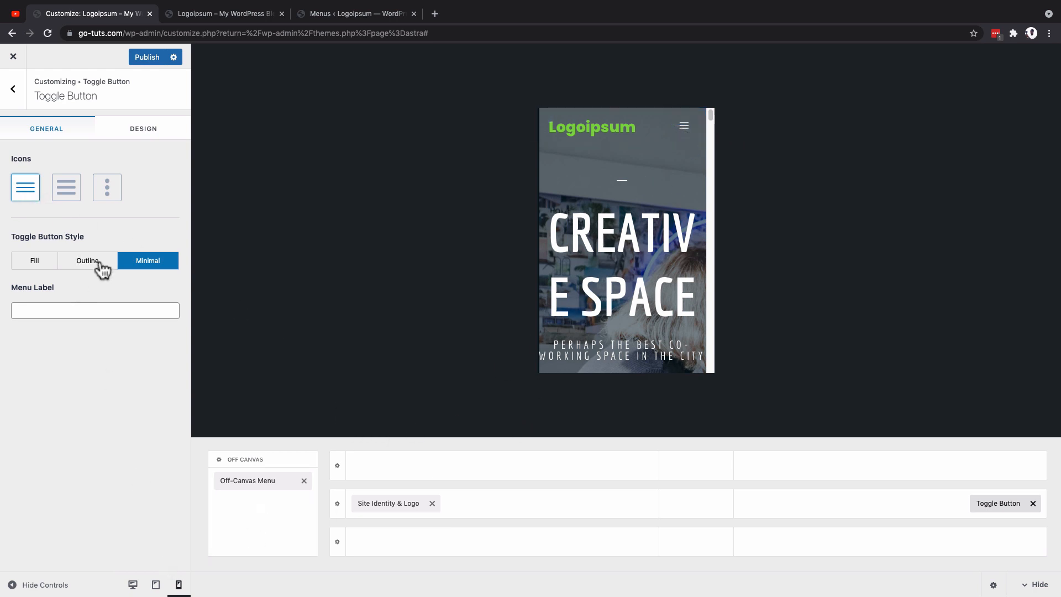
Step: Switch to the browser tab with the live Logoipsum site to view its header
{"action": "key", "text": "ctrl+Tab"}
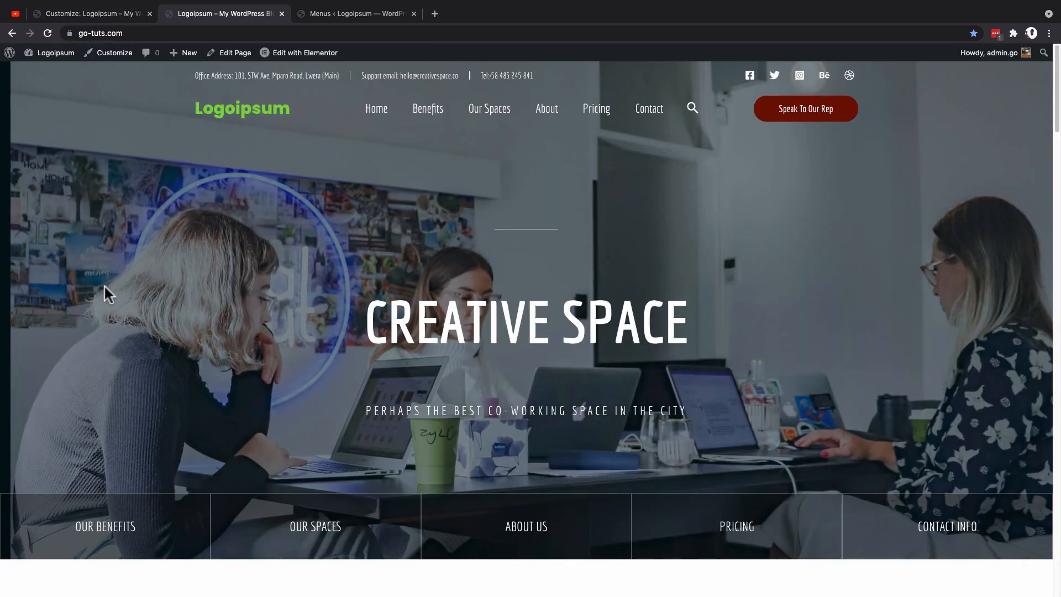